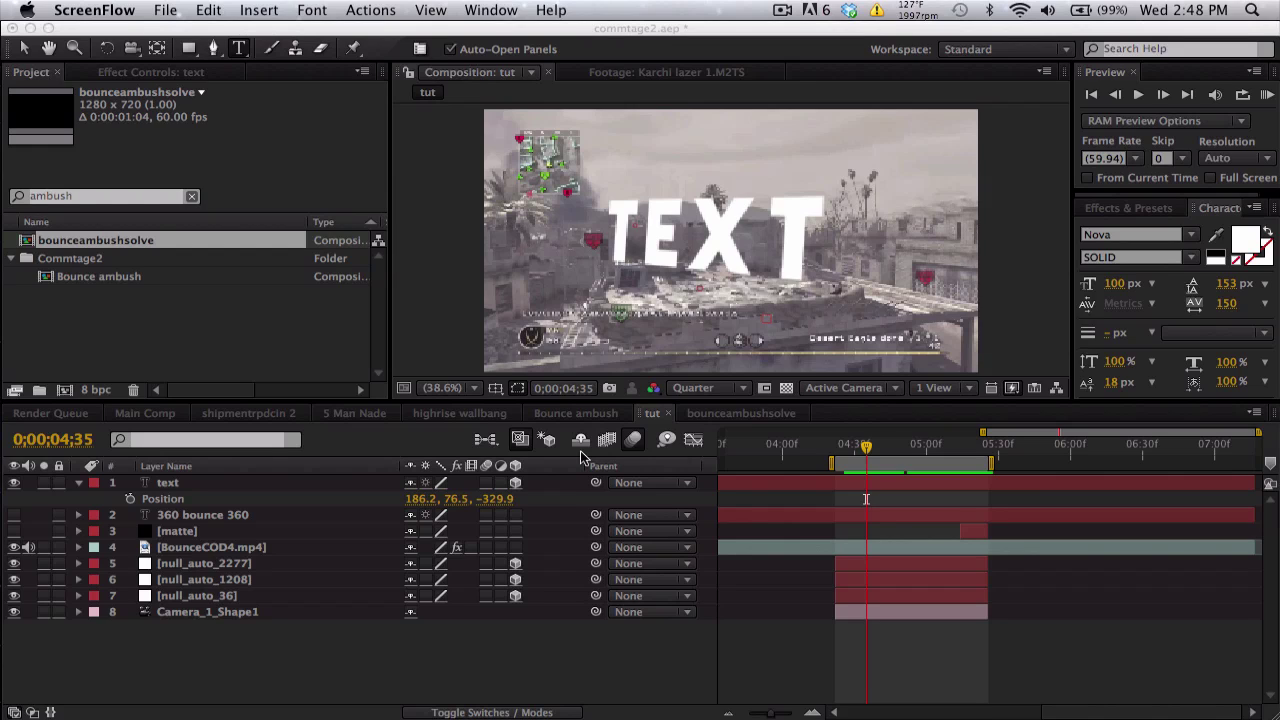
- Move the text layer to X 170.2 and Z -307.9, and scrub through the tracked shot to check its placement
{"action": "left_click", "coordinate": [855, 450]}
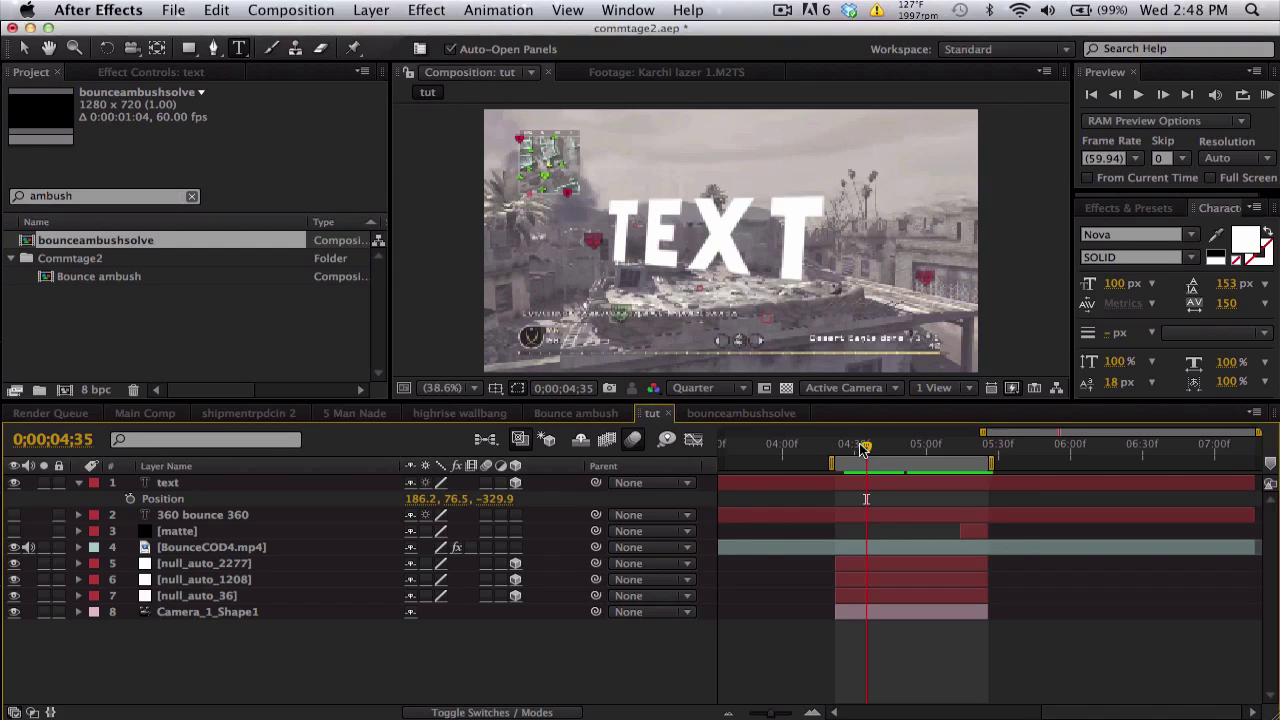
{"action": "mouse_move", "coordinate": [900, 450]}
{"action": "left_mouse_down"}
{"action": "mouse_move", "coordinate": [836, 448]}
{"action": "mouse_move", "coordinate": [915, 448]}
{"action": "mouse_move", "coordinate": [841, 447]}
{"action": "mouse_move", "coordinate": [899, 447]}
{"action": "left_mouse_up"}
{"action": "left_click", "coordinate": [297, 483]}
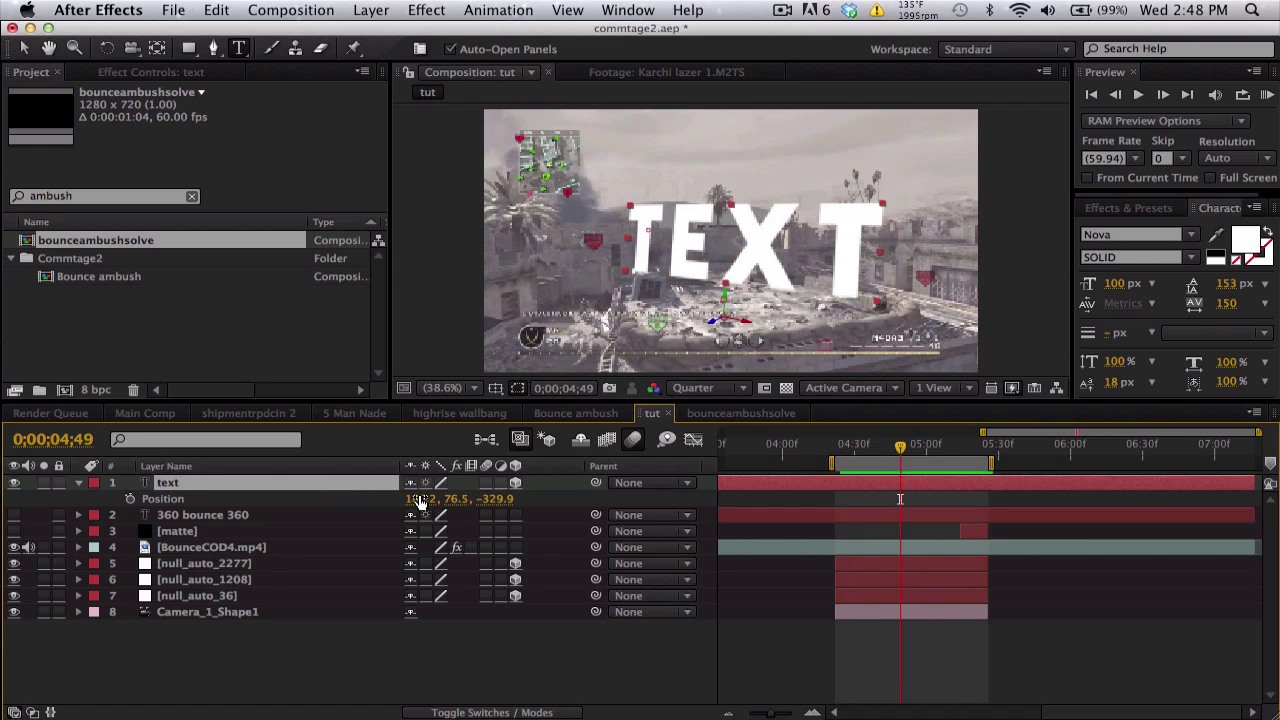
{"action": "mouse_move", "coordinate": [499, 498]}
{"action": "left_mouse_down"}
{"action": "mouse_move", "coordinate": [372, 492]}
{"action": "mouse_move", "coordinate": [884, 462]}
{"action": "mouse_move", "coordinate": [516, 499]}
{"action": "left_mouse_up"}
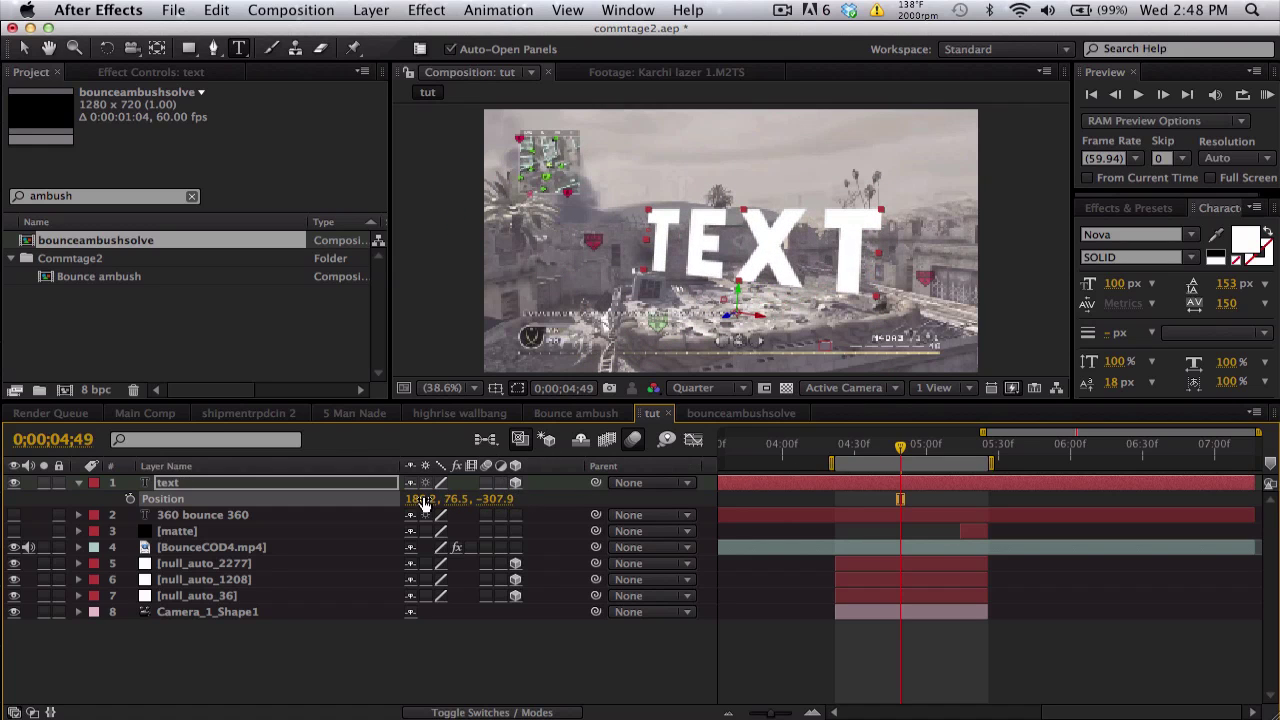
{"action": "left_click_drag", "start_coordinate": [425, 500], "coordinate": [713, 447]}
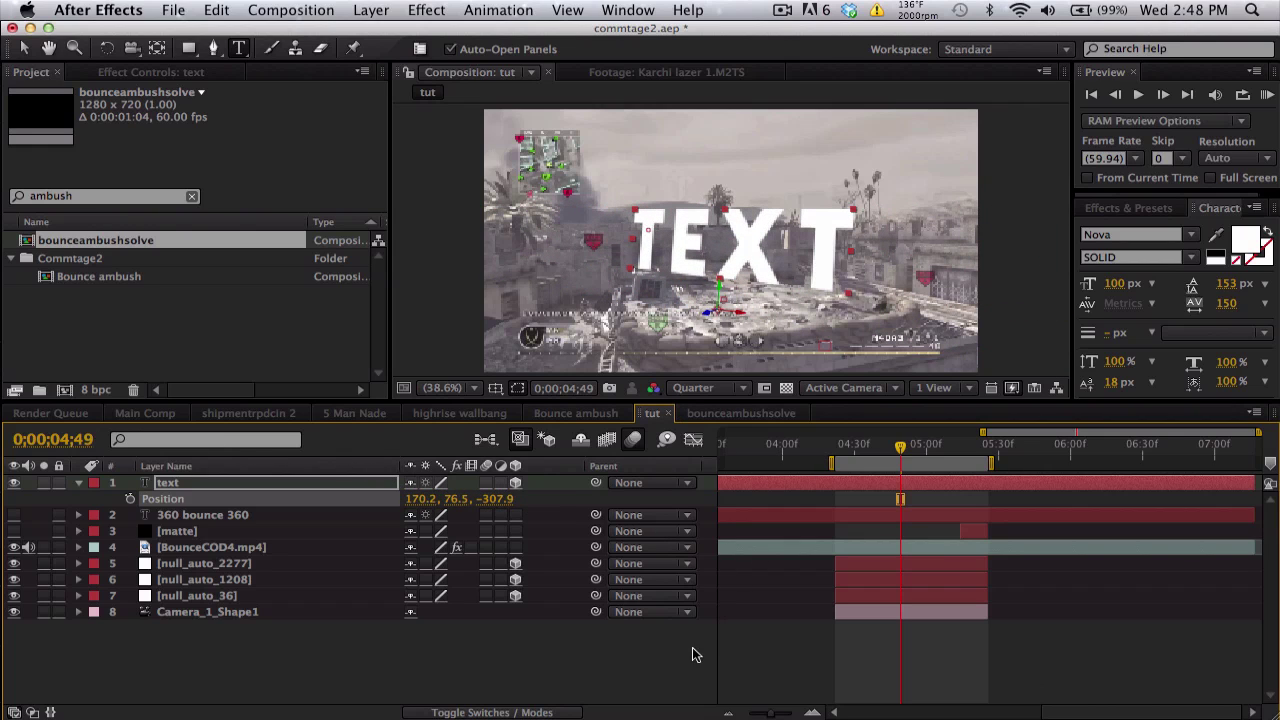
{"action": "left_click", "coordinate": [697, 654]}
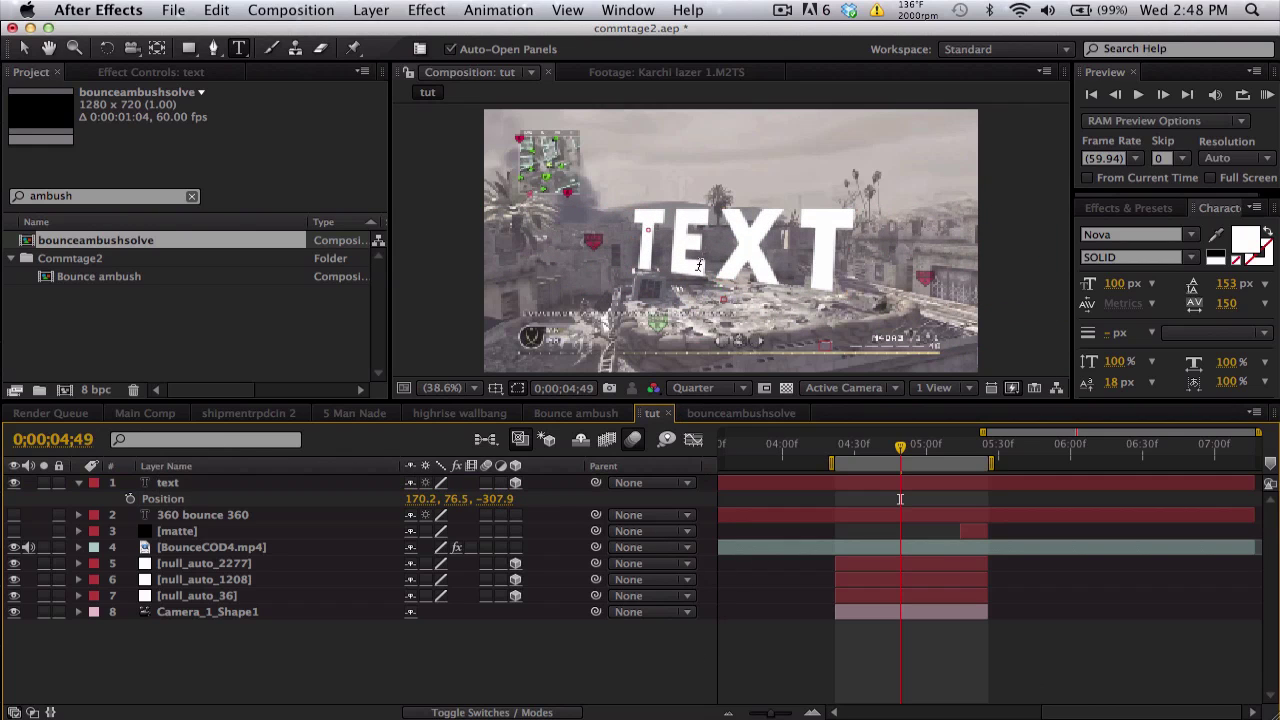
{"action": "mouse_move", "coordinate": [857, 445]}
{"action": "left_mouse_down"}
{"action": "mouse_move", "coordinate": [939, 446]}
{"action": "mouse_move", "coordinate": [867, 445]}
{"action": "left_mouse_up"}
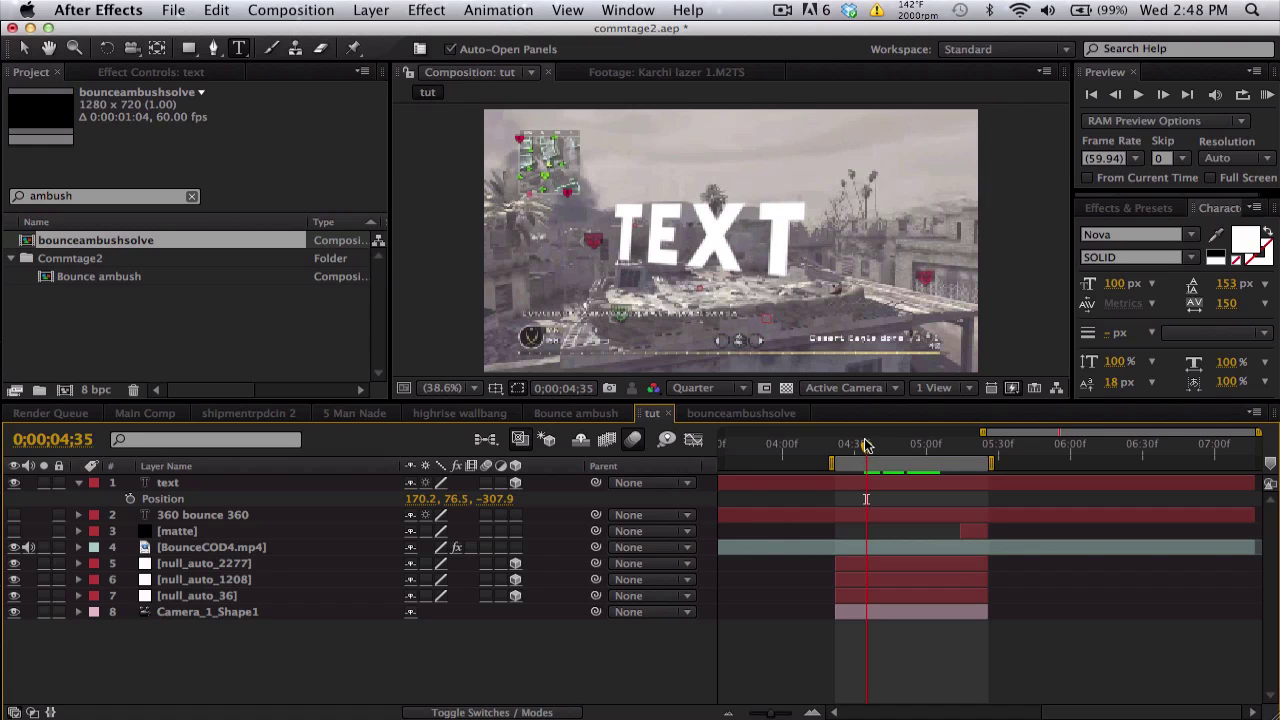
{"action": "left_click_drag", "start_coordinate": [866, 445], "coordinate": [921, 447]}
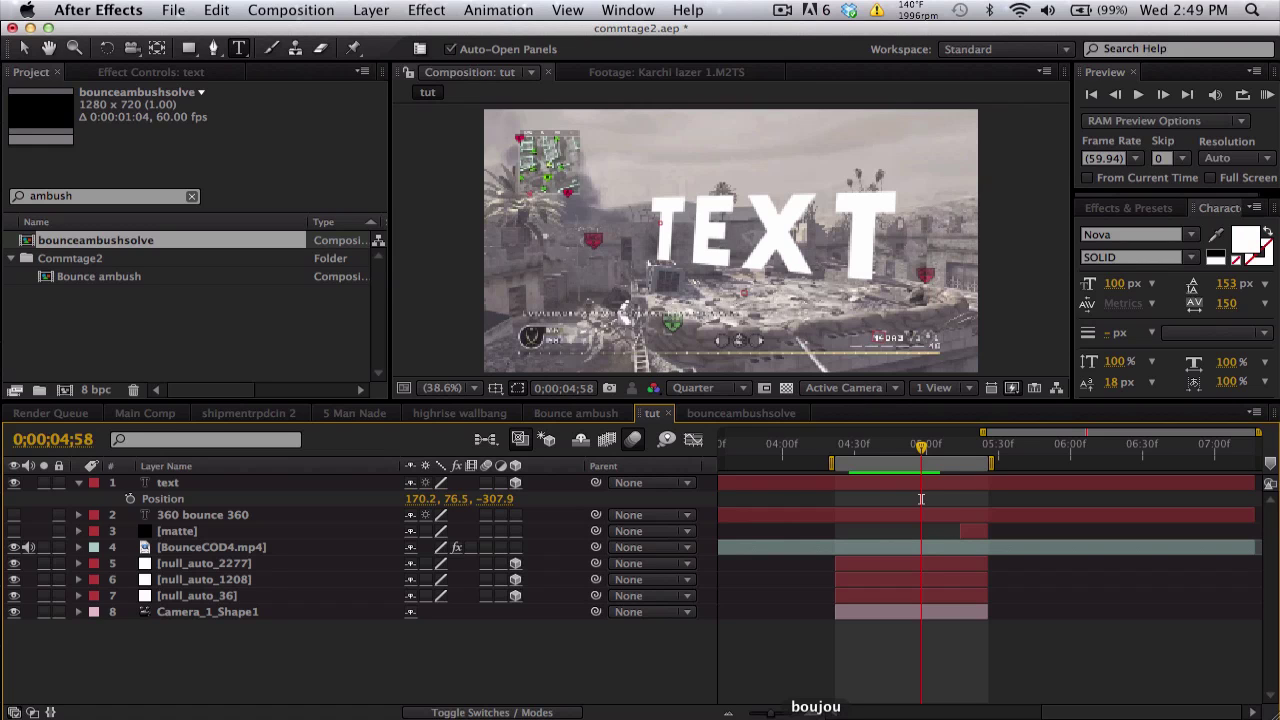
{"action": "left_click", "coordinate": [864, 449]}
{"action": "left_click_drag", "start_coordinate": [864, 449], "coordinate": [883, 449]}
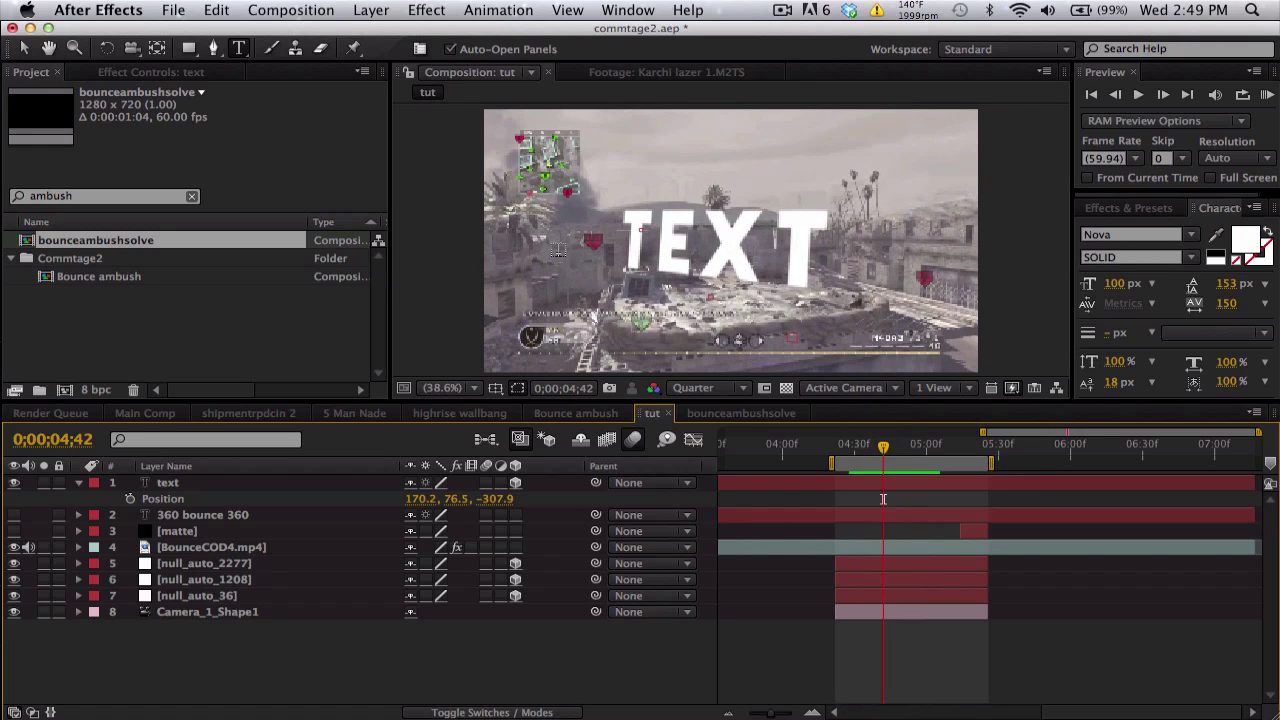
- Create a white 1280 x 720 px solid layer named grid
{"action": "left_click", "coordinate": [393, 8]}
{"action": "mouse_move", "coordinate": [386, 34]}
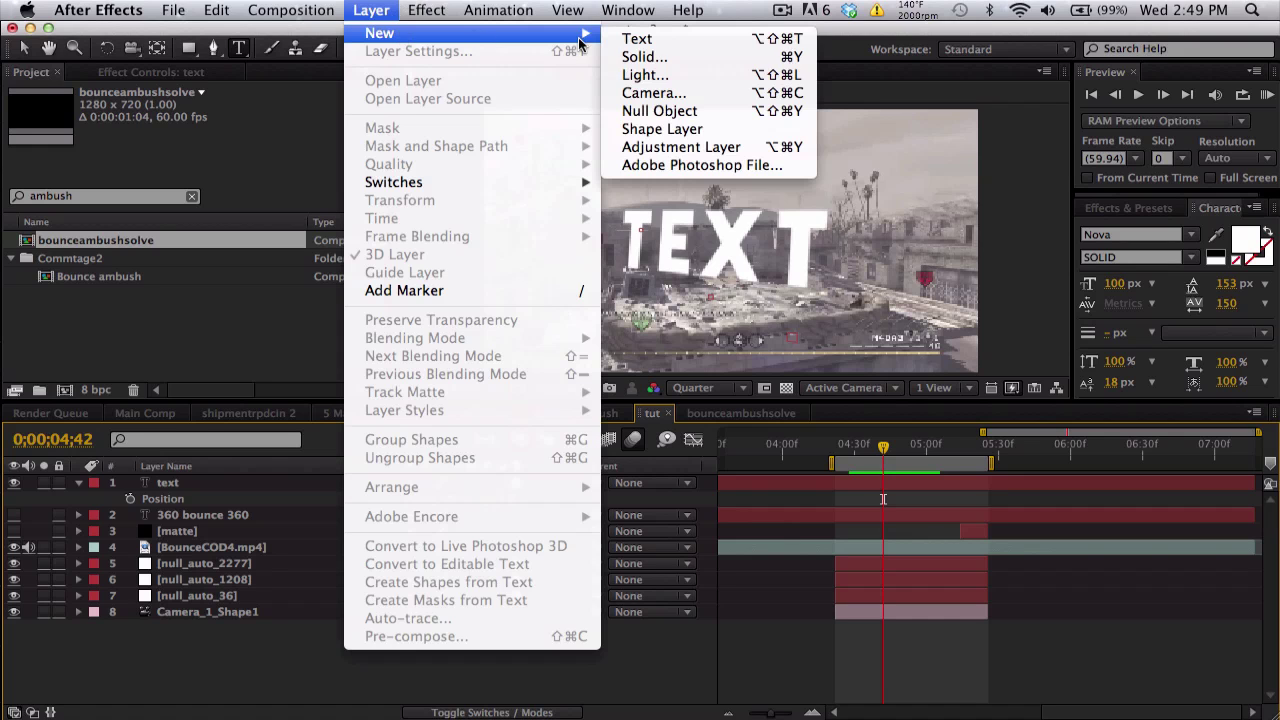
{"action": "left_click", "coordinate": [706, 61]}
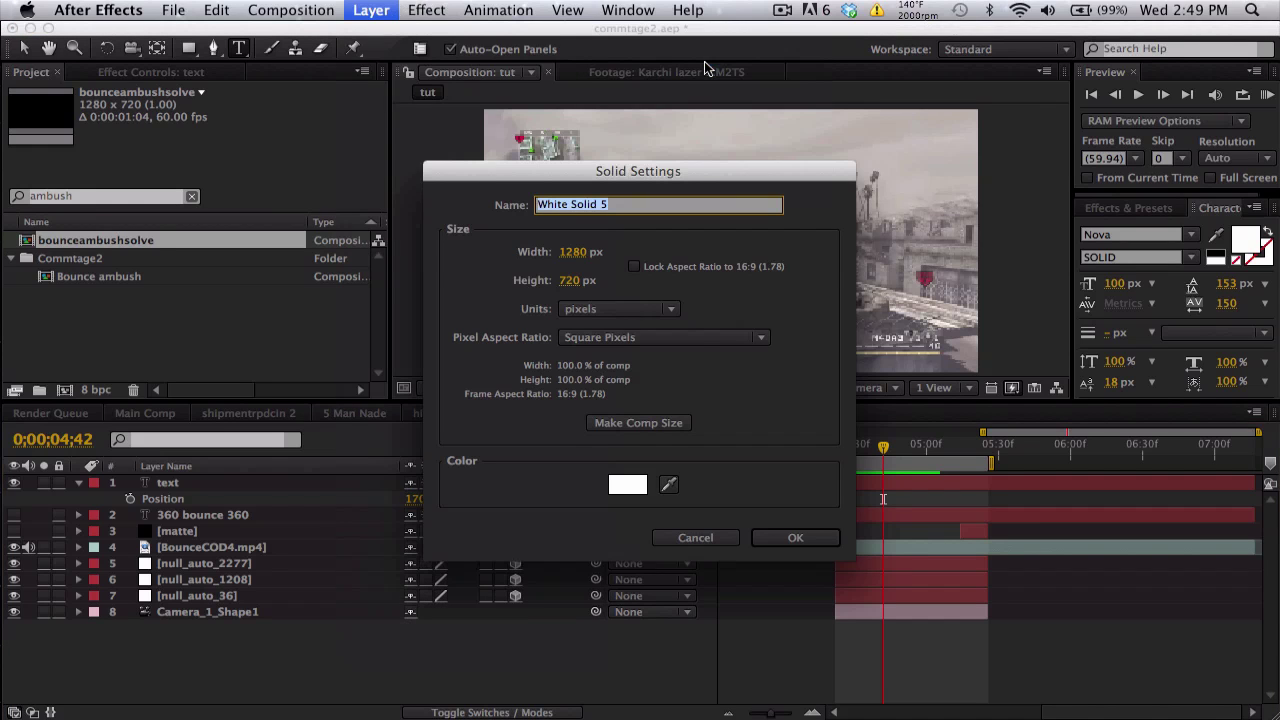
{"action": "type", "text": "grid"}
{"action": "left_click", "coordinate": [795, 537]}
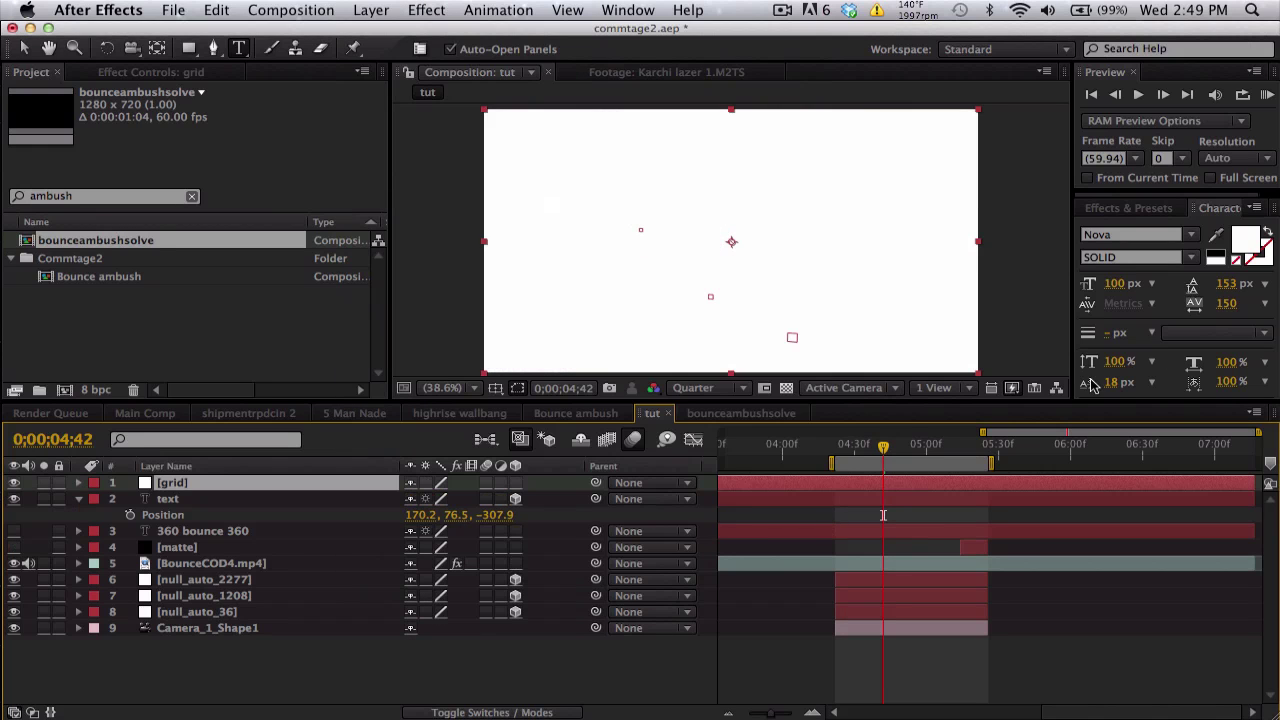
- Find the Grid effect in the Generate category and apply it to the grid solid
{"action": "left_click", "coordinate": [1155, 209]}
{"action": "left_click", "coordinate": [1141, 228]}
{"action": "type", "text": "grid"}
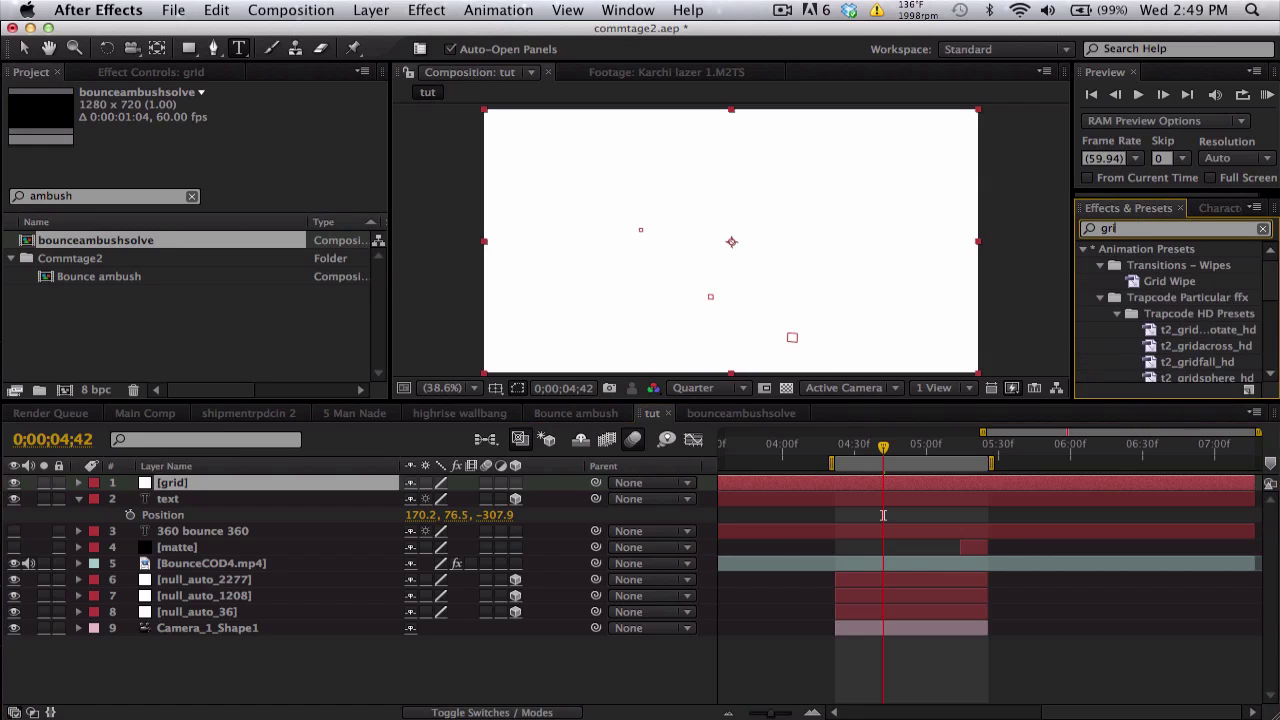
{"action": "scroll", "coordinate": [1220, 303], "scroll_direction": "down", "scroll_amount": 5}
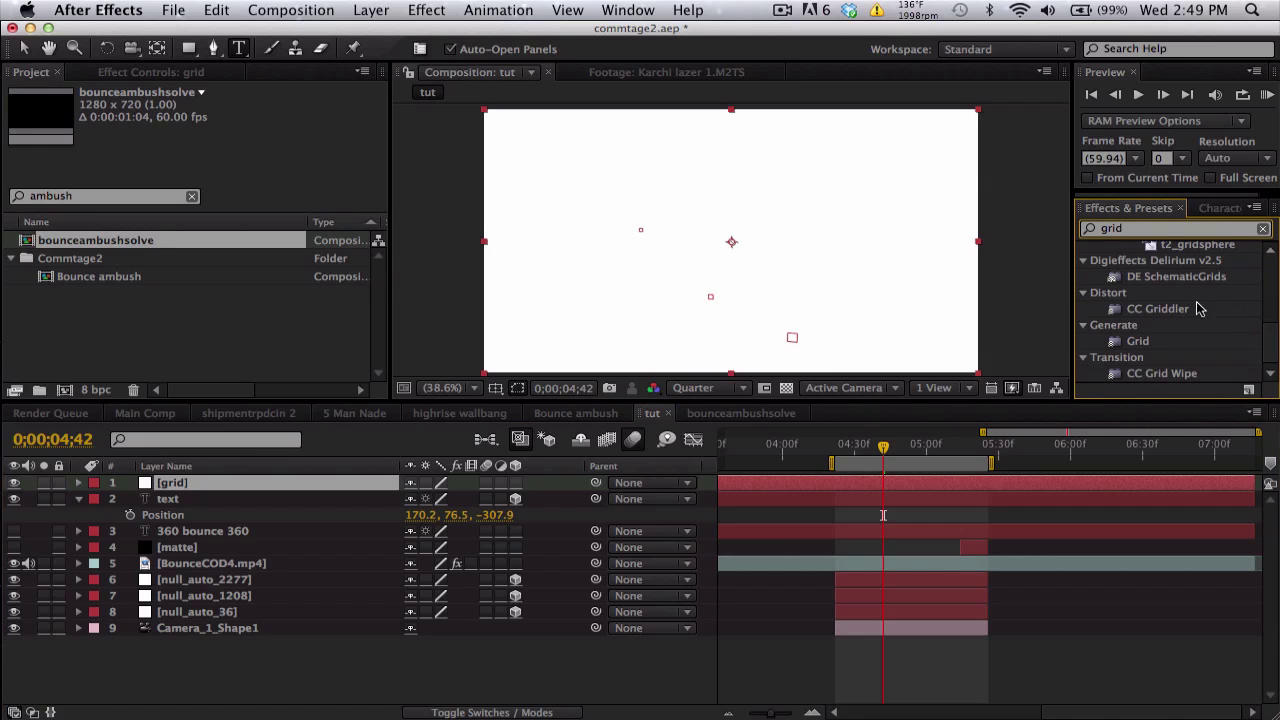
{"action": "double_click", "coordinate": [1138, 342]}
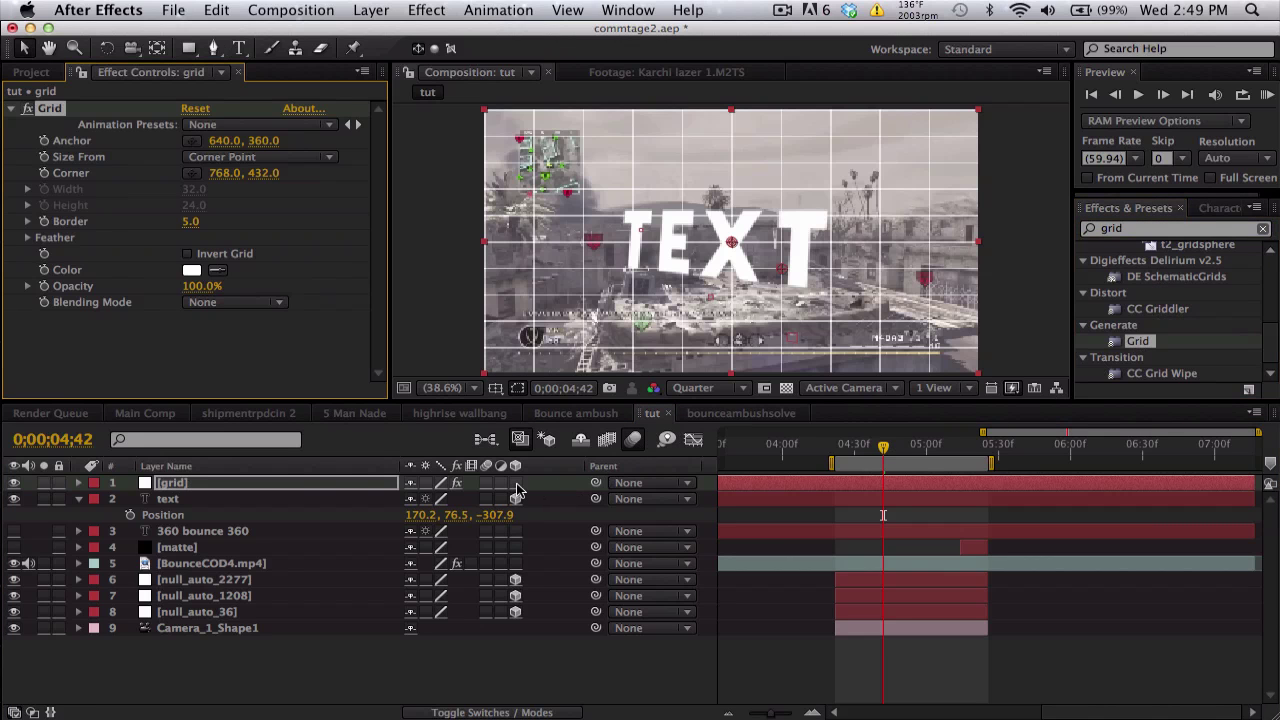
- Make the grid layer 3D and set its X Rotation to 90°
{"action": "left_click", "coordinate": [515, 483]}
{"action": "left_click", "coordinate": [388, 487]}
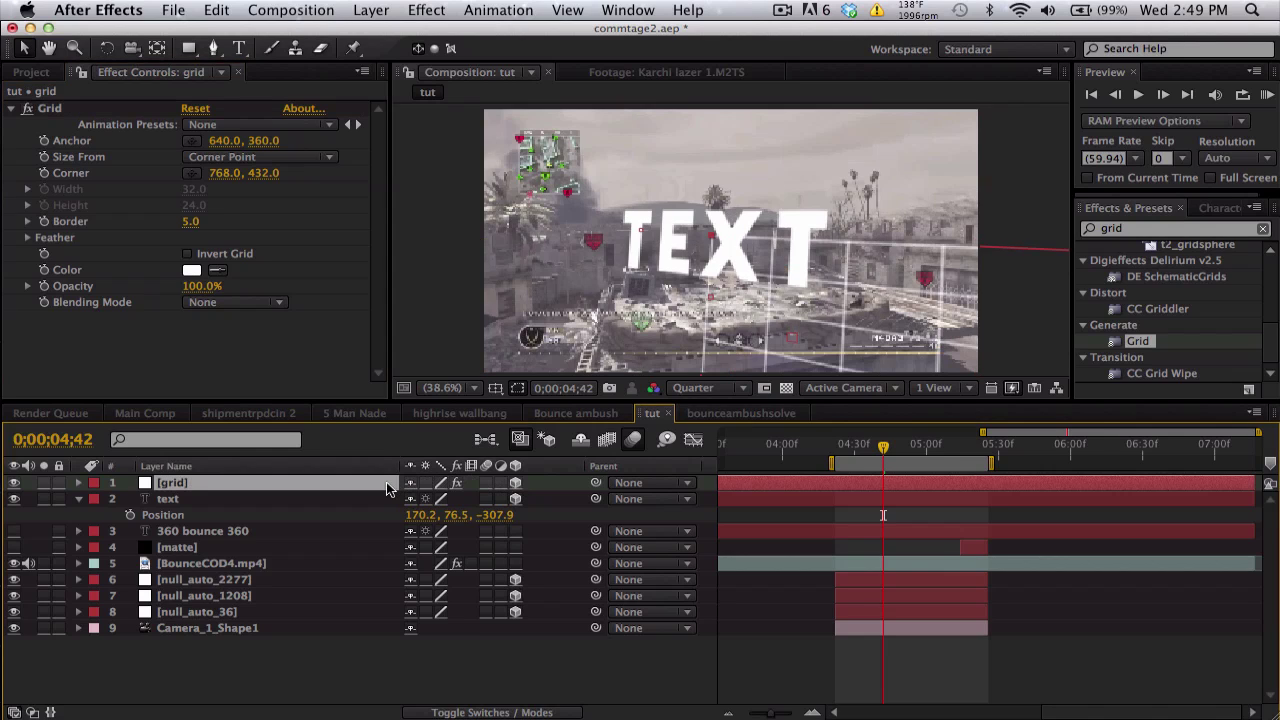
{"action": "key", "text": "r"}
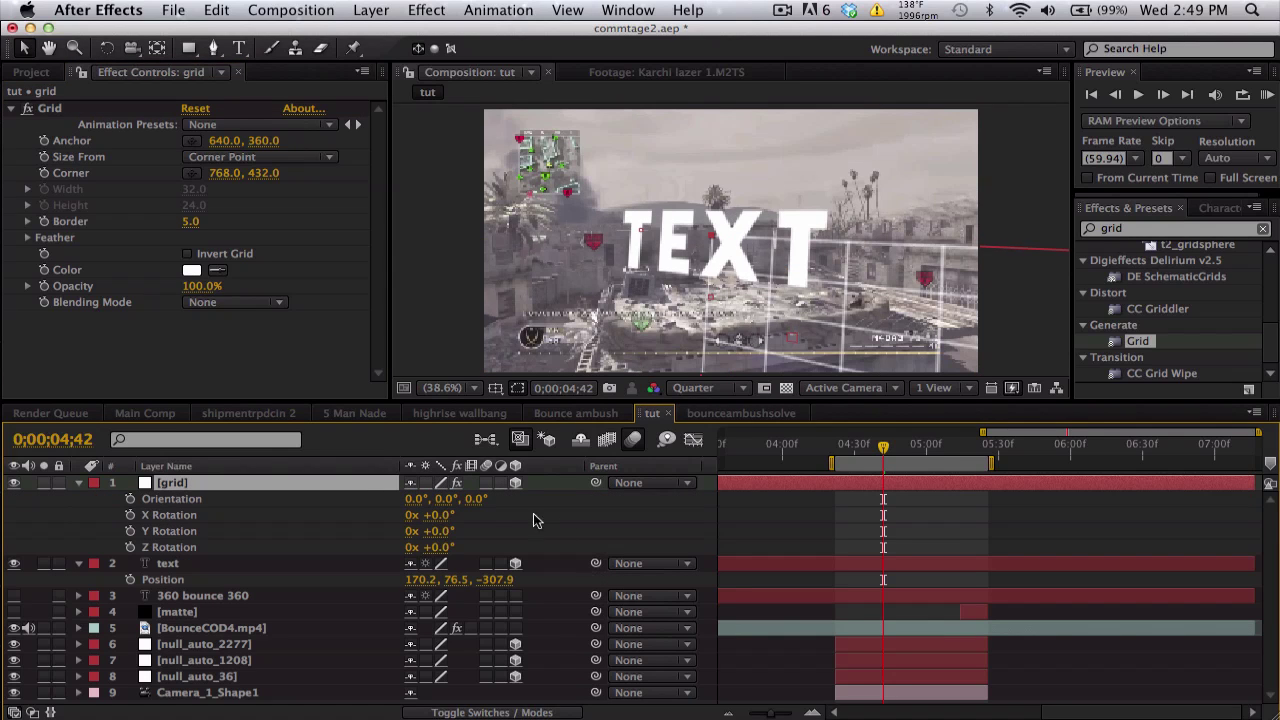
{"action": "left_click", "coordinate": [445, 514]}
{"action": "type", "text": "90"}
{"action": "key", "text": "Return"}
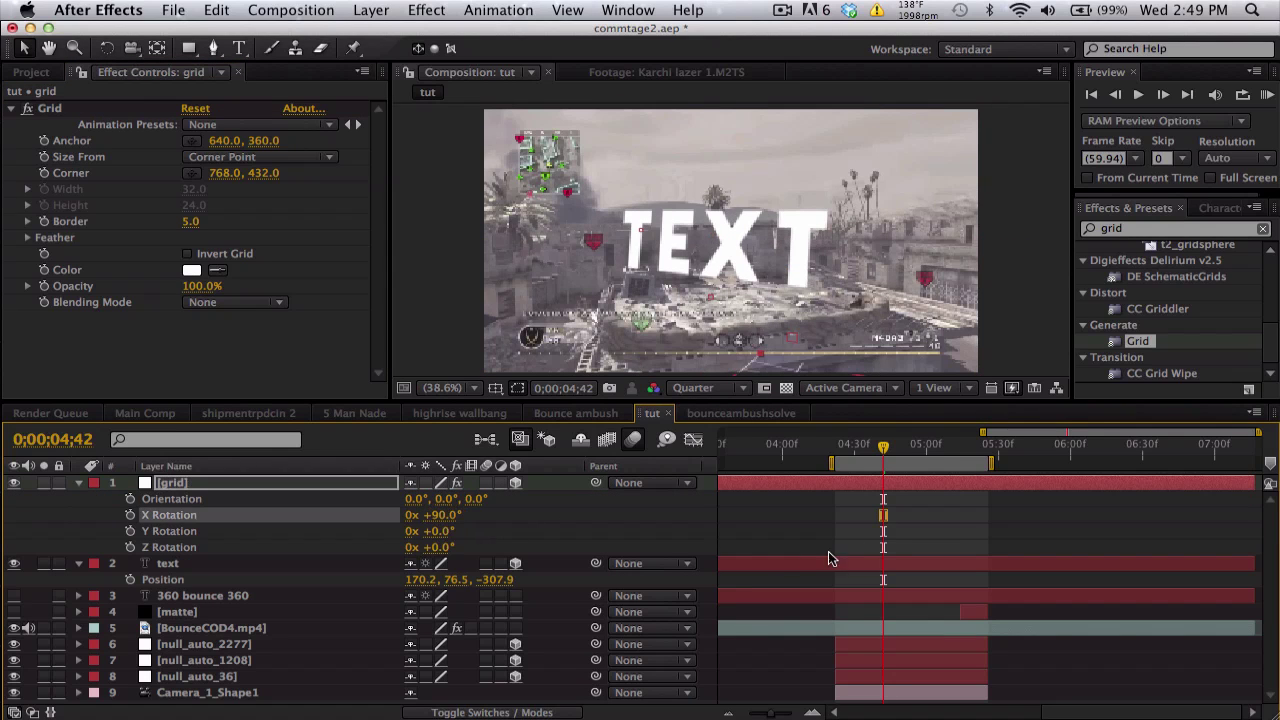
- Set the grid layer's position to 0, 0, 0 and scrub the shot to check its alignment
{"action": "left_click", "coordinate": [381, 482]}
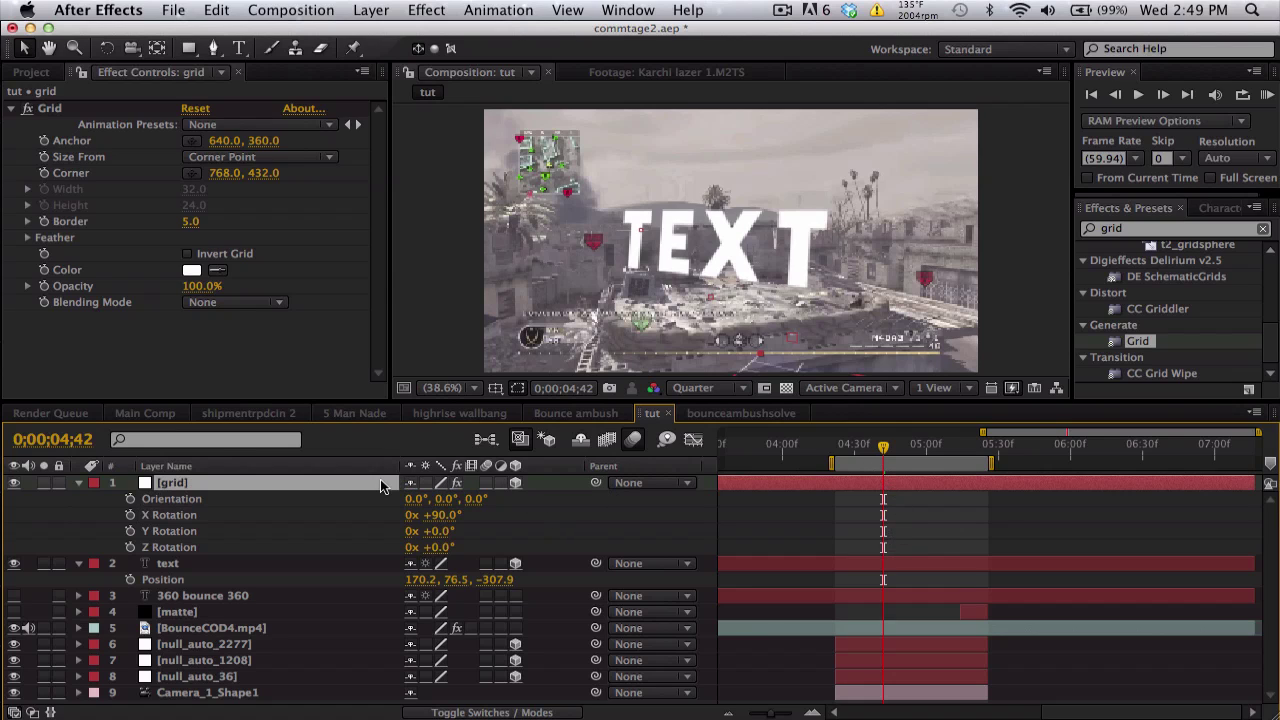
{"action": "key", "text": "p"}
{"action": "left_click", "coordinate": [420, 498]}
{"action": "type", "text": "0"}
{"action": "key", "text": "Return"}
{"action": "left_click", "coordinate": [443, 498]}
{"action": "type", "text": "0, 0.0, 0.0"}
{"action": "key", "text": "Return"}
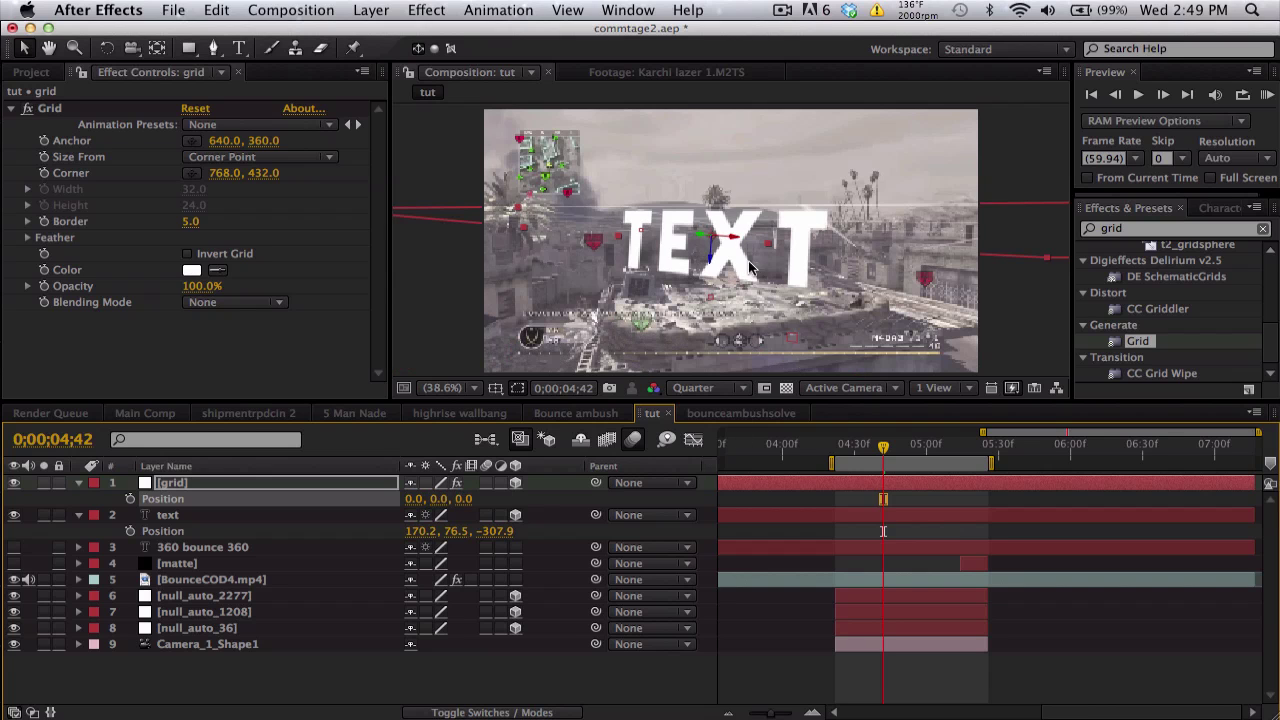
{"action": "left_click_drag", "start_coordinate": [866, 451], "coordinate": [893, 447]}
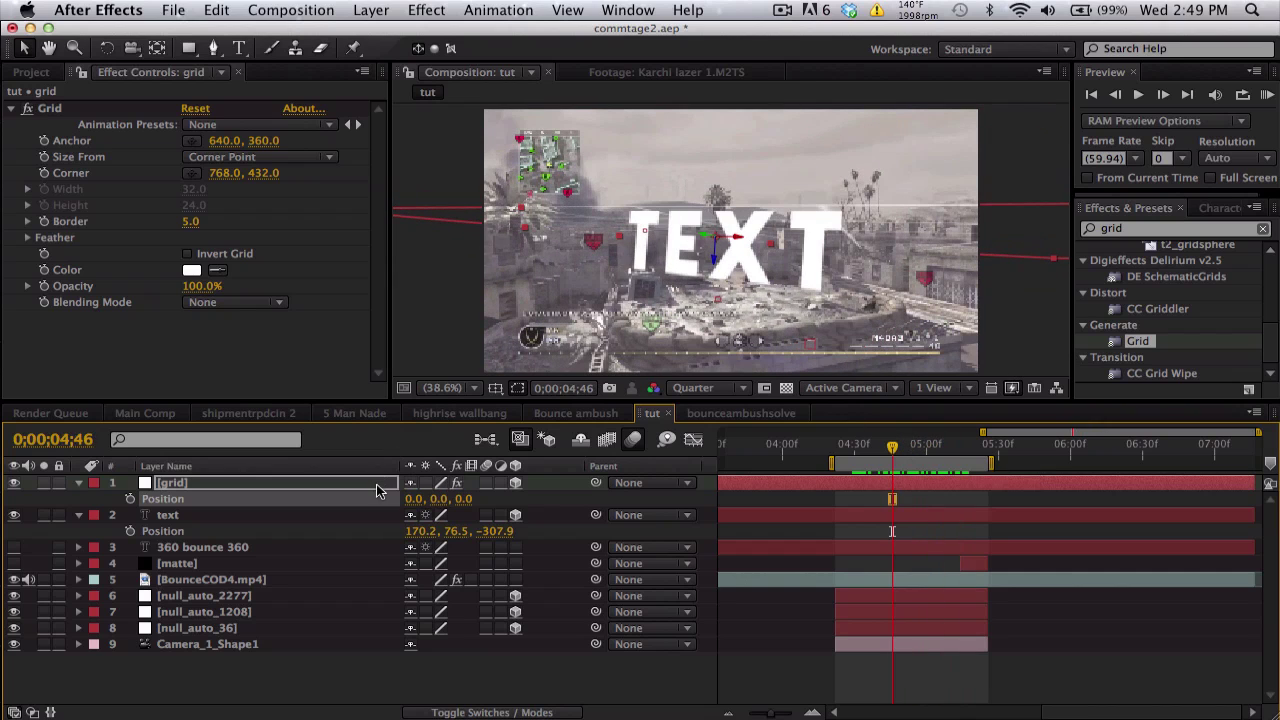
- Scale the grid layer to 50% and scrub through the shot to check it
{"action": "key", "text": "s"}
{"action": "left_click", "coordinate": [440, 499]}
{"action": "type", "text": "50"}
{"action": "key", "text": "Return"}
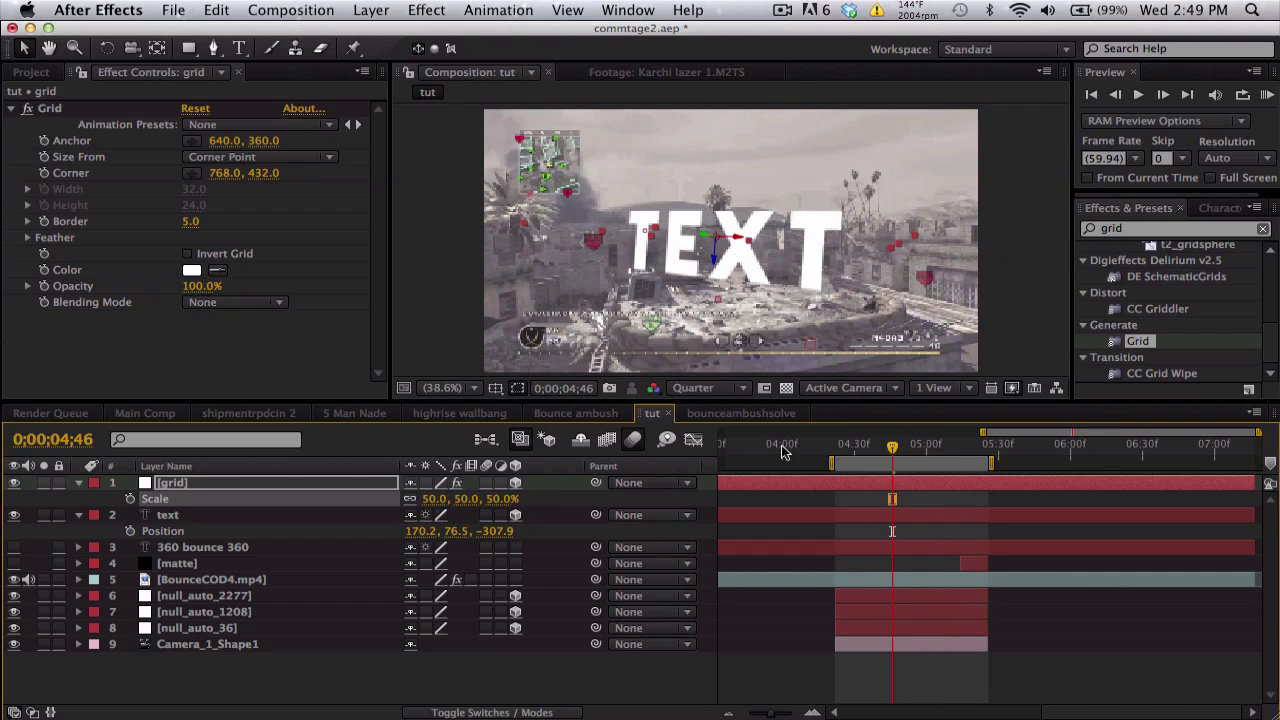
{"action": "left_click_drag", "start_coordinate": [878, 452], "coordinate": [920, 437]}
- Create a new null object and make it a 3D layer
{"action": "left_click", "coordinate": [390, 8]}
{"action": "mouse_move", "coordinate": [392, 33]}
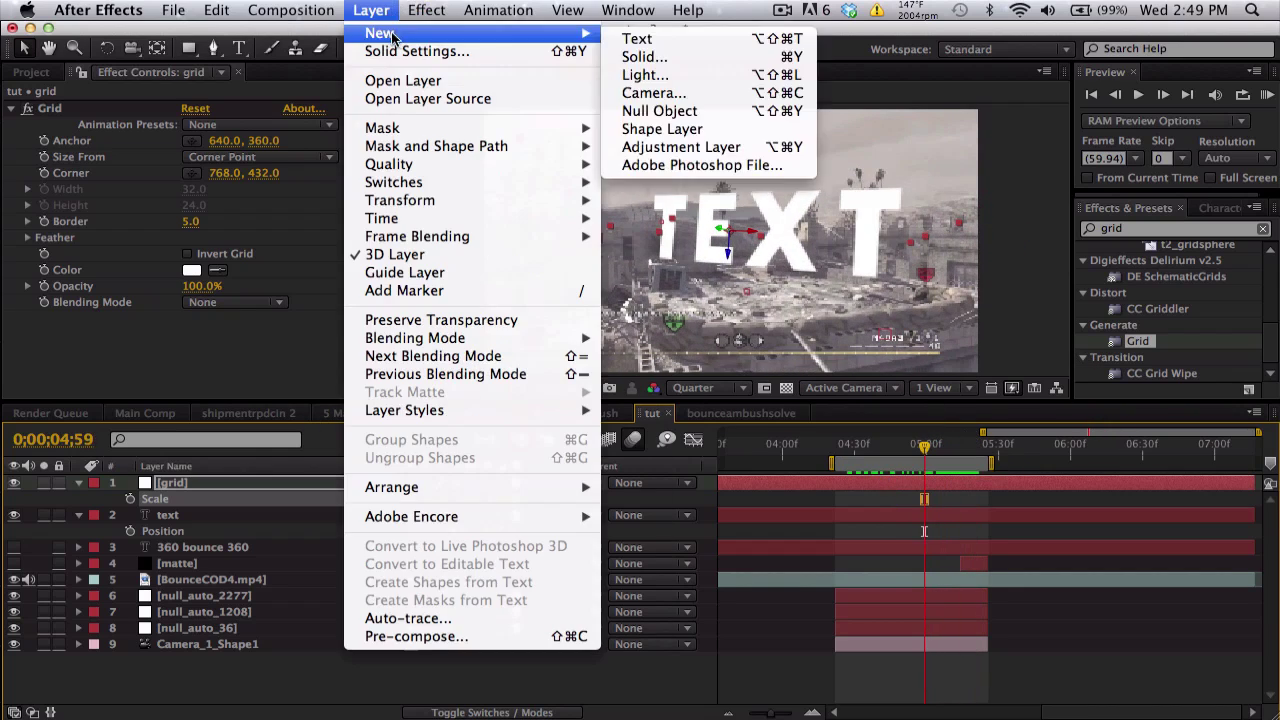
{"action": "left_click", "coordinate": [659, 111]}
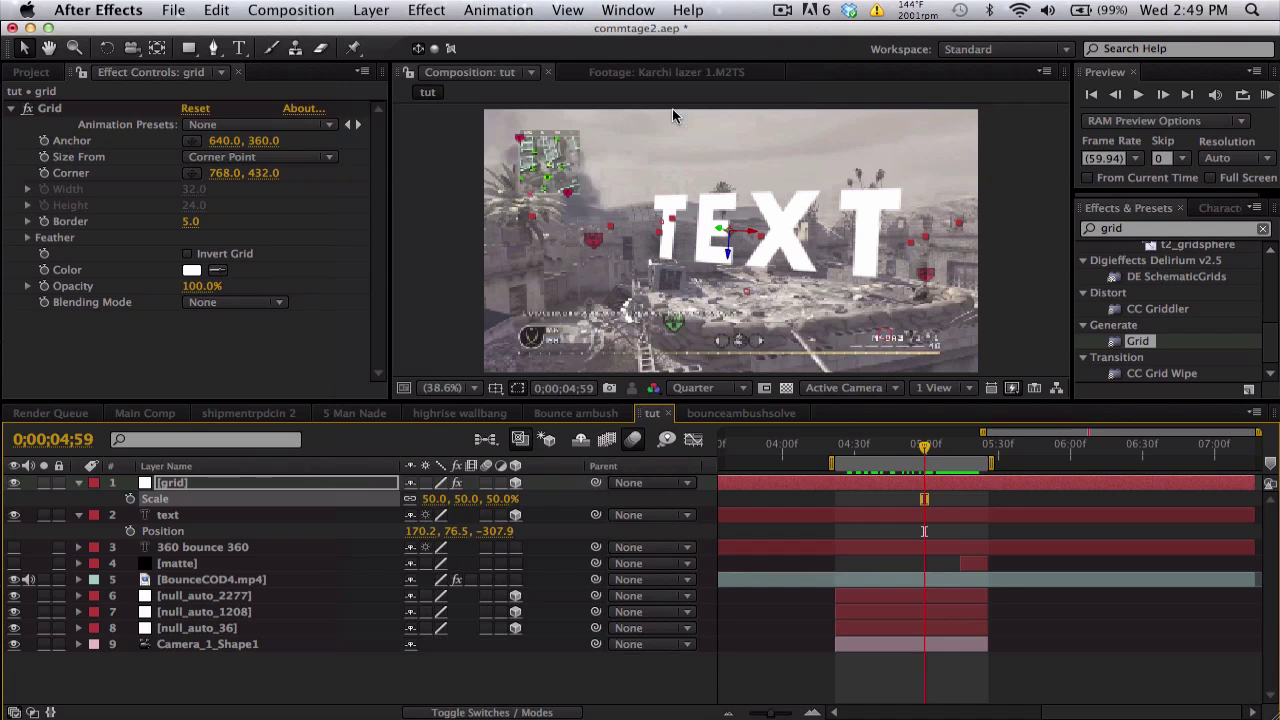
{"action": "left_click", "coordinate": [516, 483]}
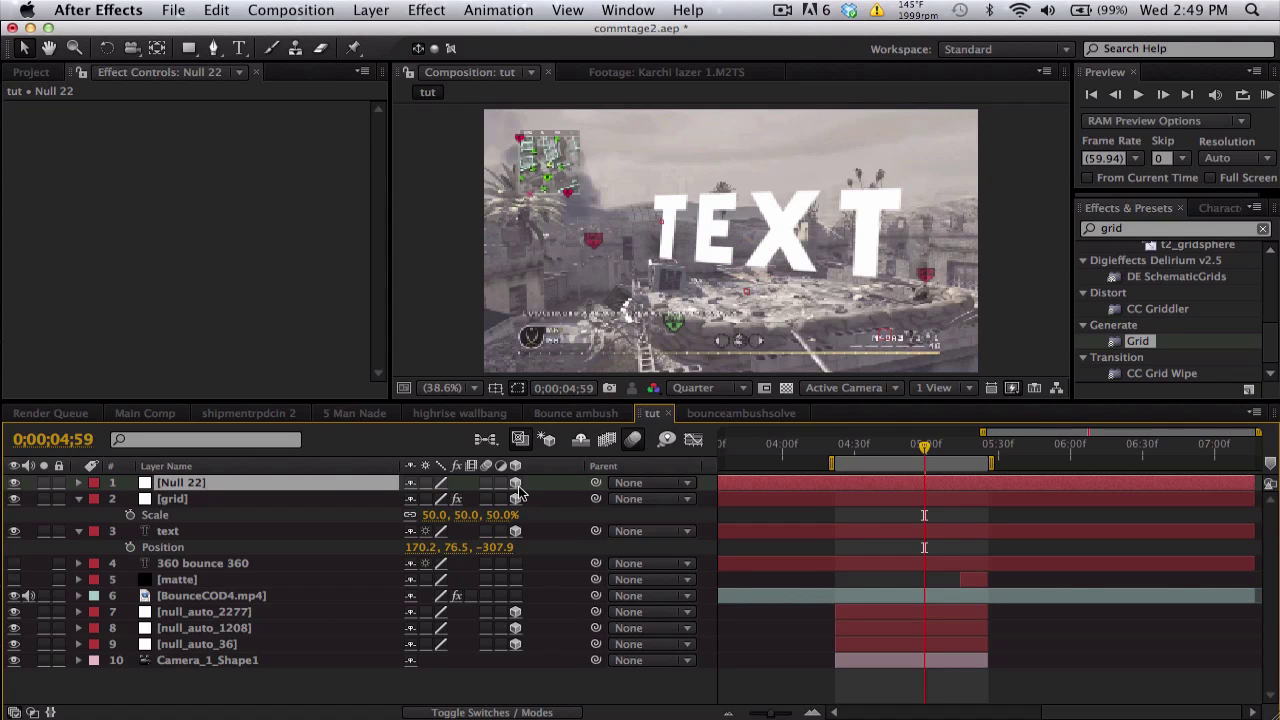
- Parent the camera Camera_1_Shape1 and the three null_auto layers to the new null object
{"action": "left_click", "coordinate": [229, 659]}
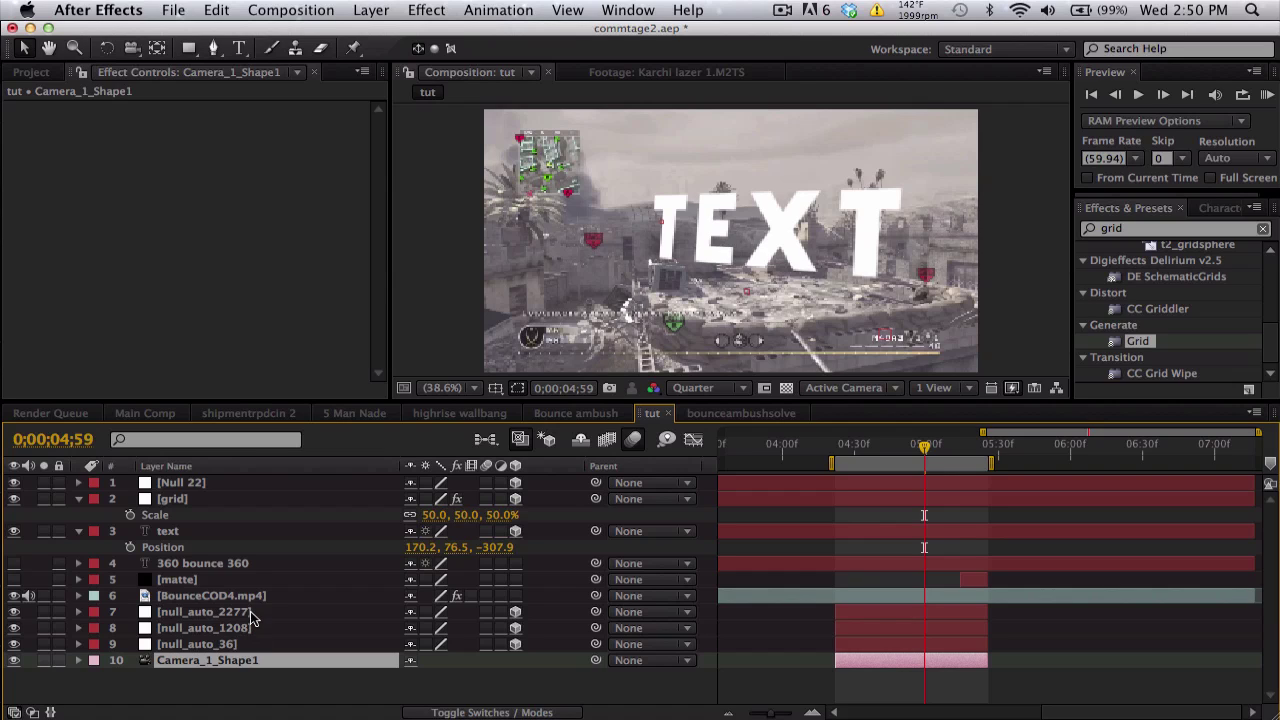
{"action": "left_click", "coordinate": [250, 617], "text": "shift"}
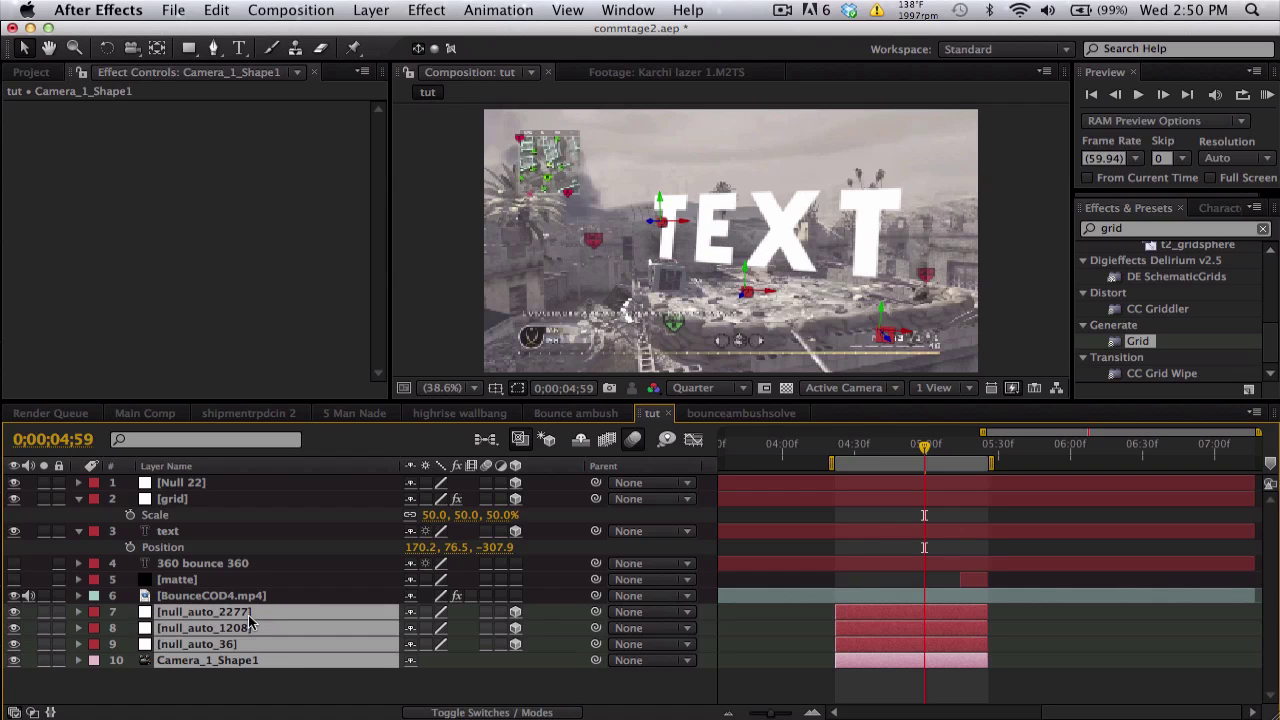
{"action": "left_click_drag", "start_coordinate": [596, 613], "coordinate": [220, 490]}
- Rename the new null object controller
{"action": "left_click", "coordinate": [220, 490]}
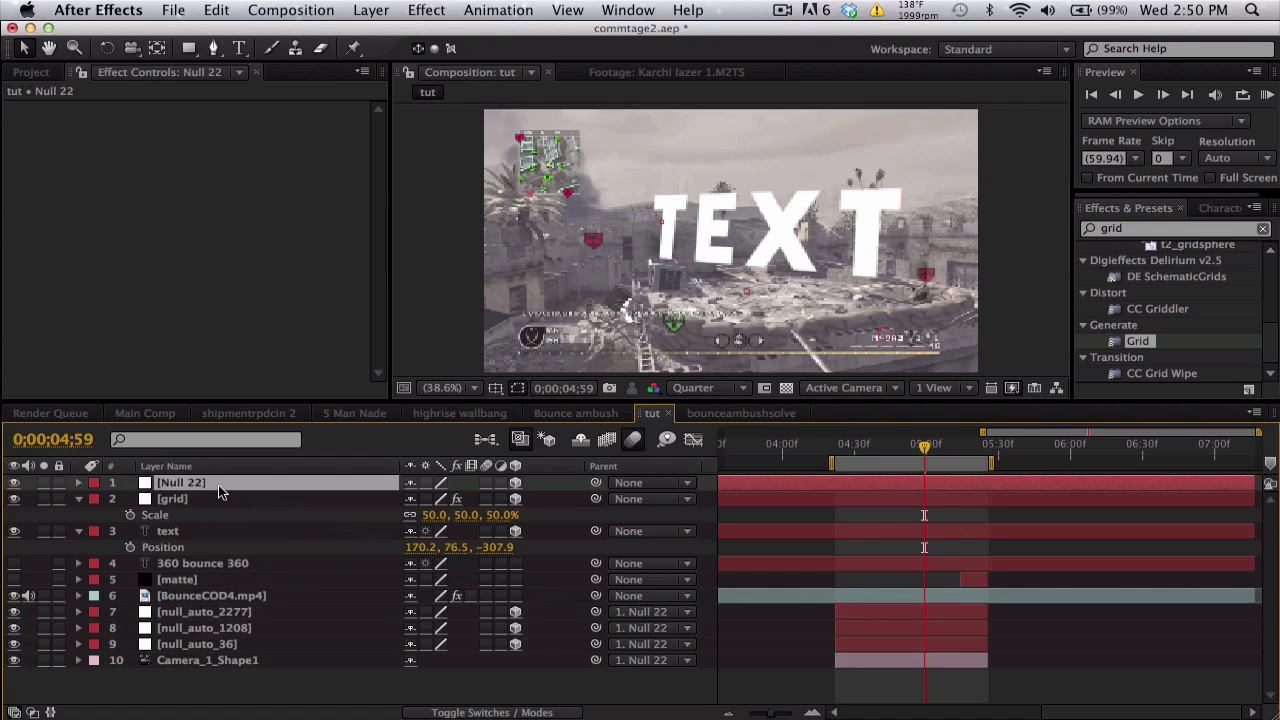
{"action": "key", "text": "Return"}
{"action": "type", "text": "controller"}
{"action": "key", "text": "Return"}
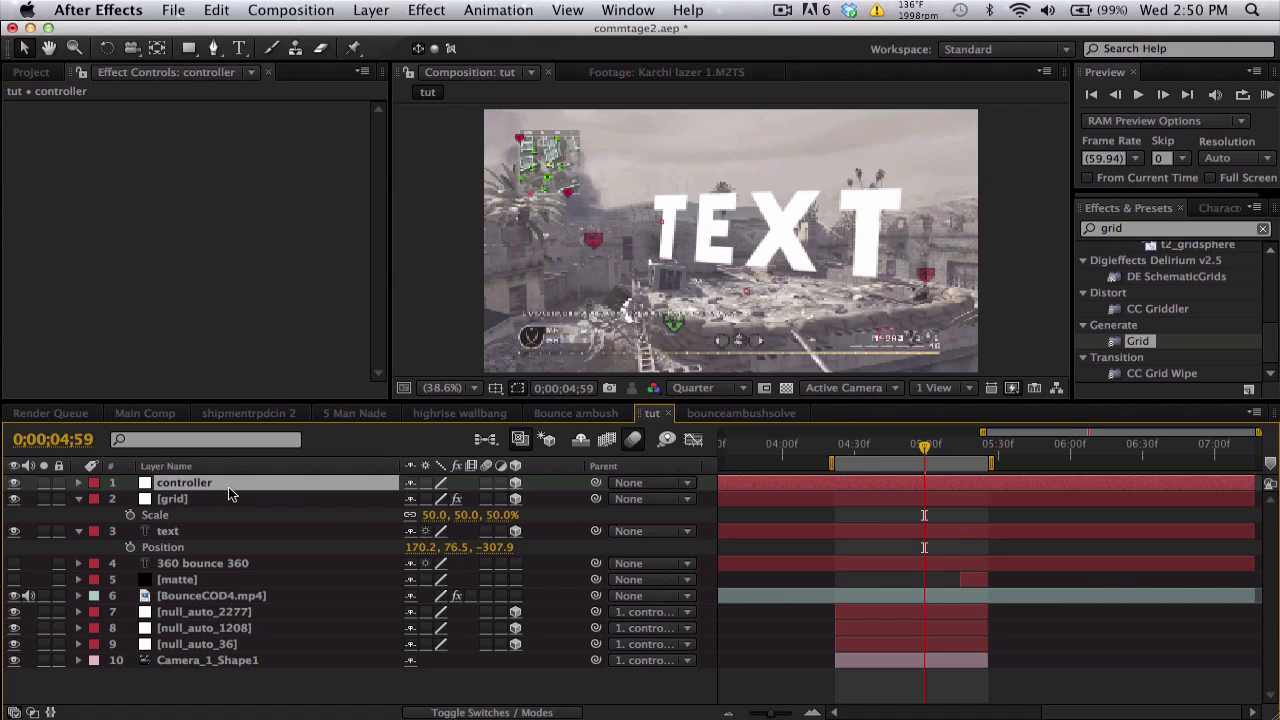
- Show the controller layer's rotation properties and set the grid layer's scale to 100%
{"action": "key", "text": "r"}
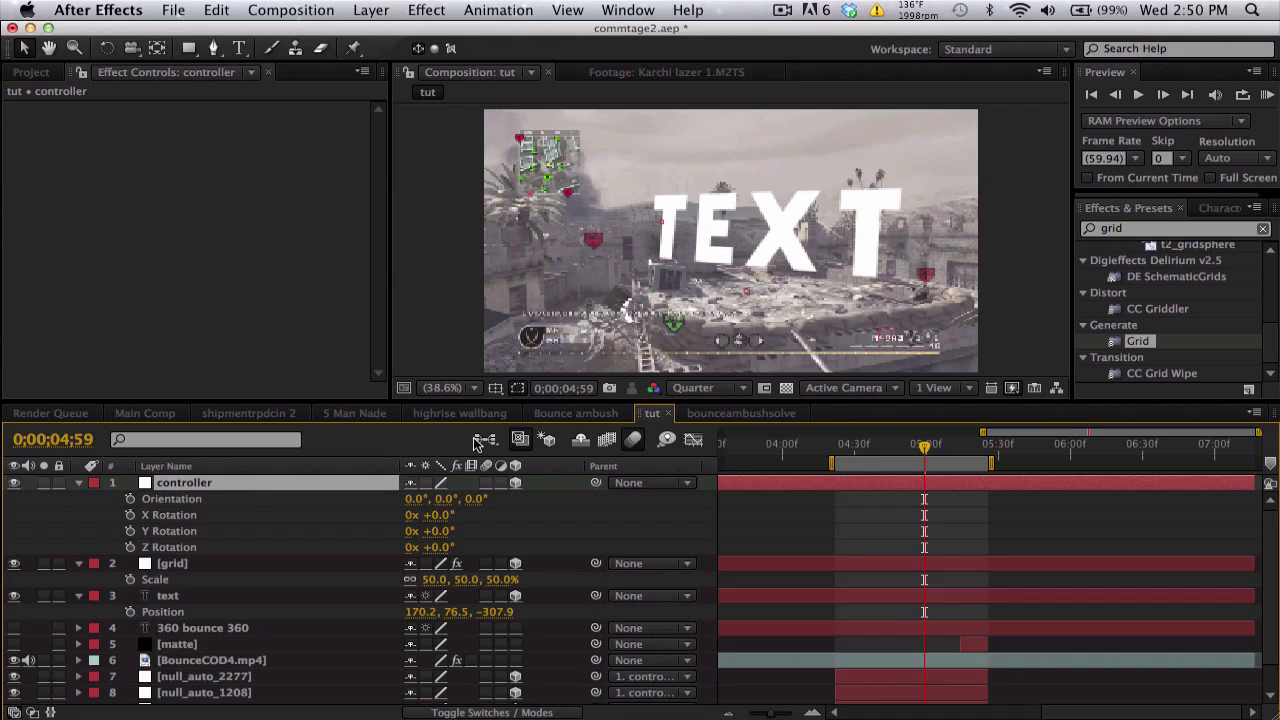
{"action": "left_click_drag", "start_coordinate": [901, 455], "coordinate": [938, 447]}
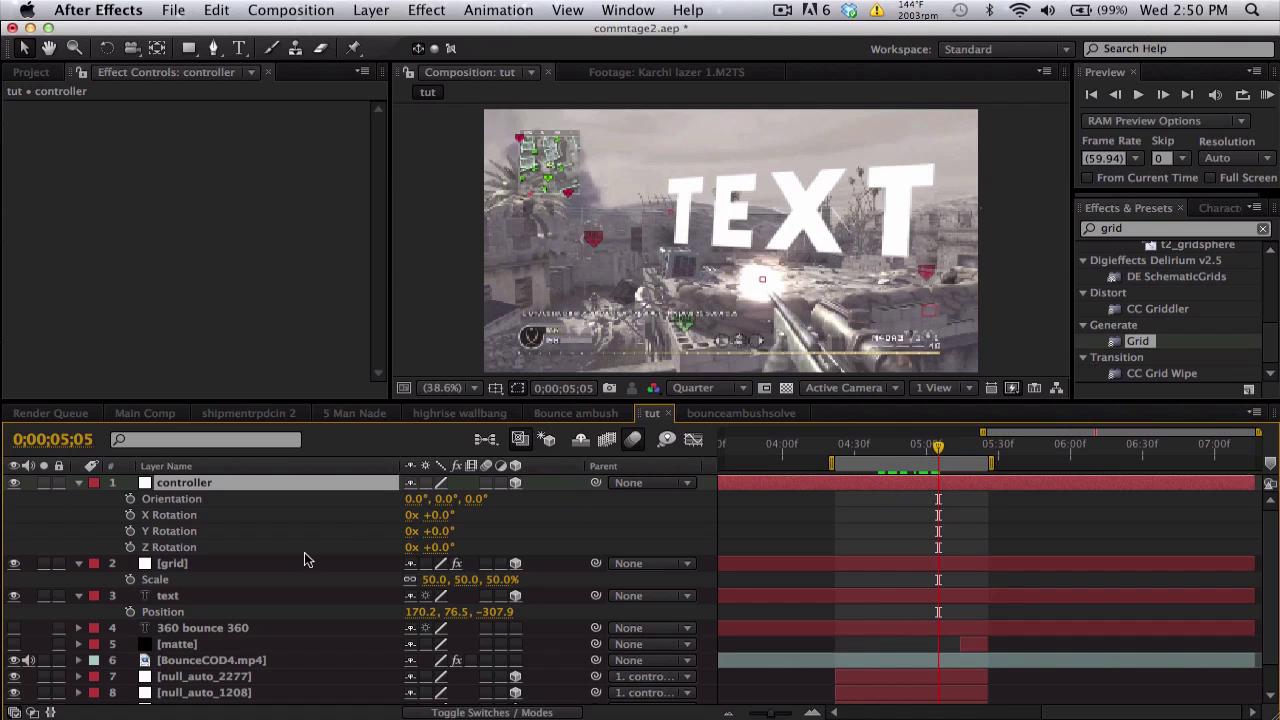
{"action": "left_click", "coordinate": [433, 580]}
{"action": "key", "text": "Return"}
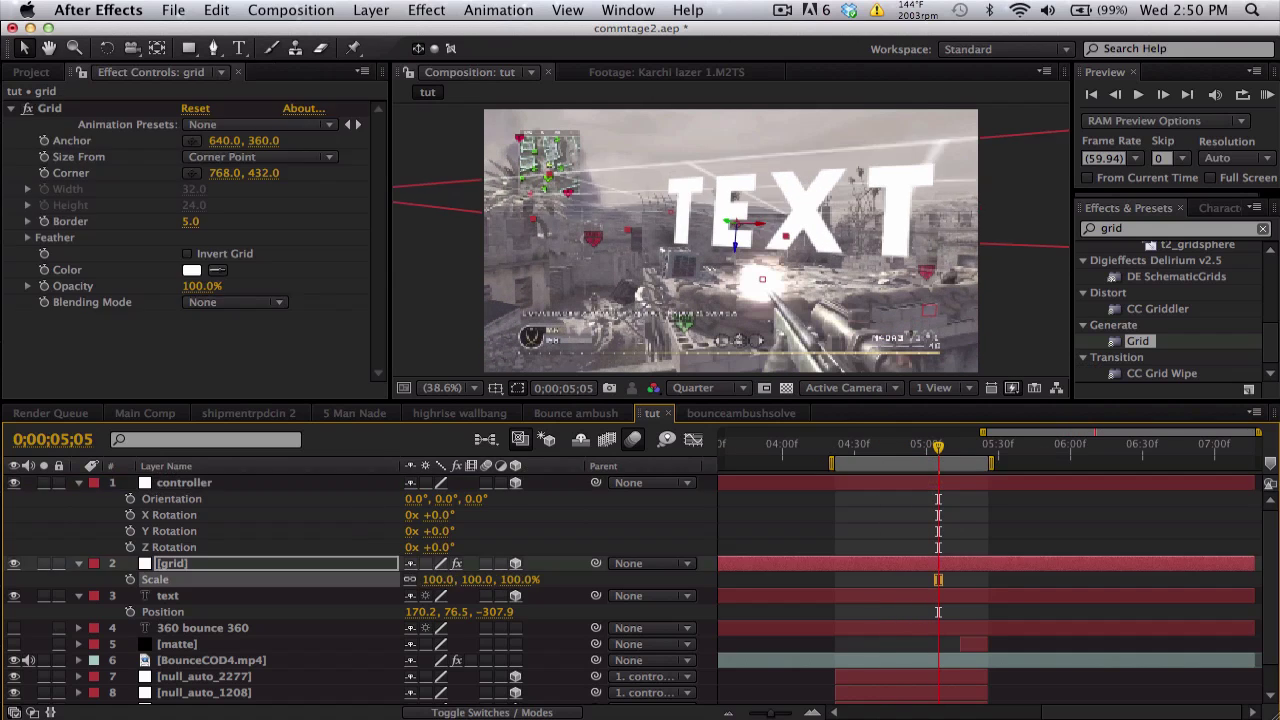
- Tilt the controller null to an X Rotation of -8°, checking the grid against the footage at different frames
{"action": "left_click_drag", "start_coordinate": [935, 455], "coordinate": [864, 451]}
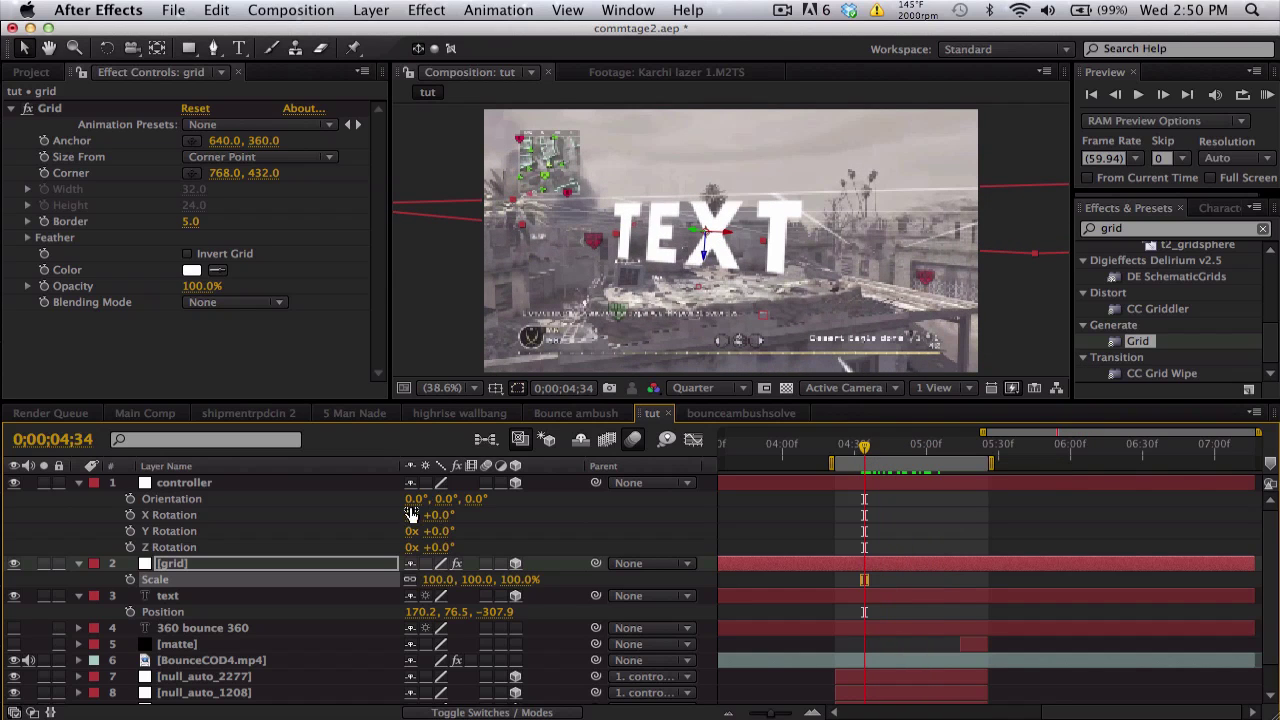
{"action": "mouse_move", "coordinate": [438, 514]}
{"action": "left_mouse_down"}
{"action": "mouse_move", "coordinate": [455, 514]}
{"action": "mouse_move", "coordinate": [428, 513]}
{"action": "left_mouse_up"}
{"action": "left_click", "coordinate": [879, 448]}
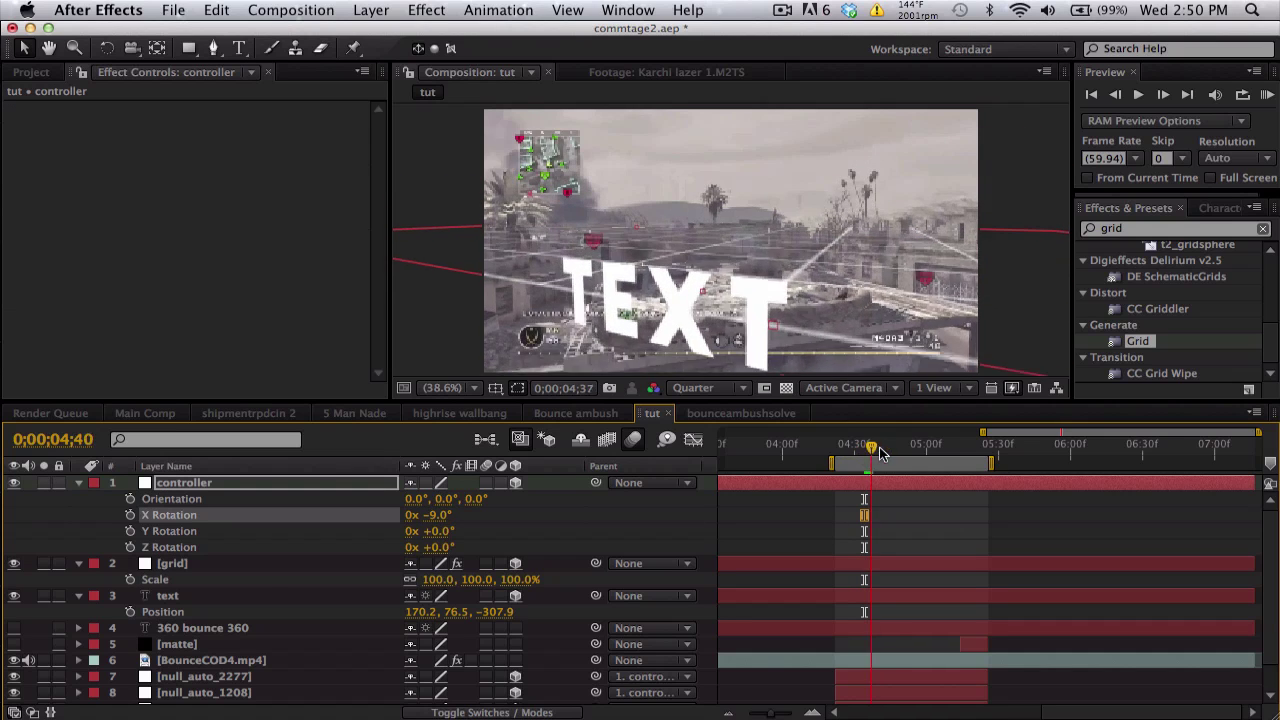
{"action": "left_click_drag", "start_coordinate": [883, 453], "coordinate": [916, 448]}
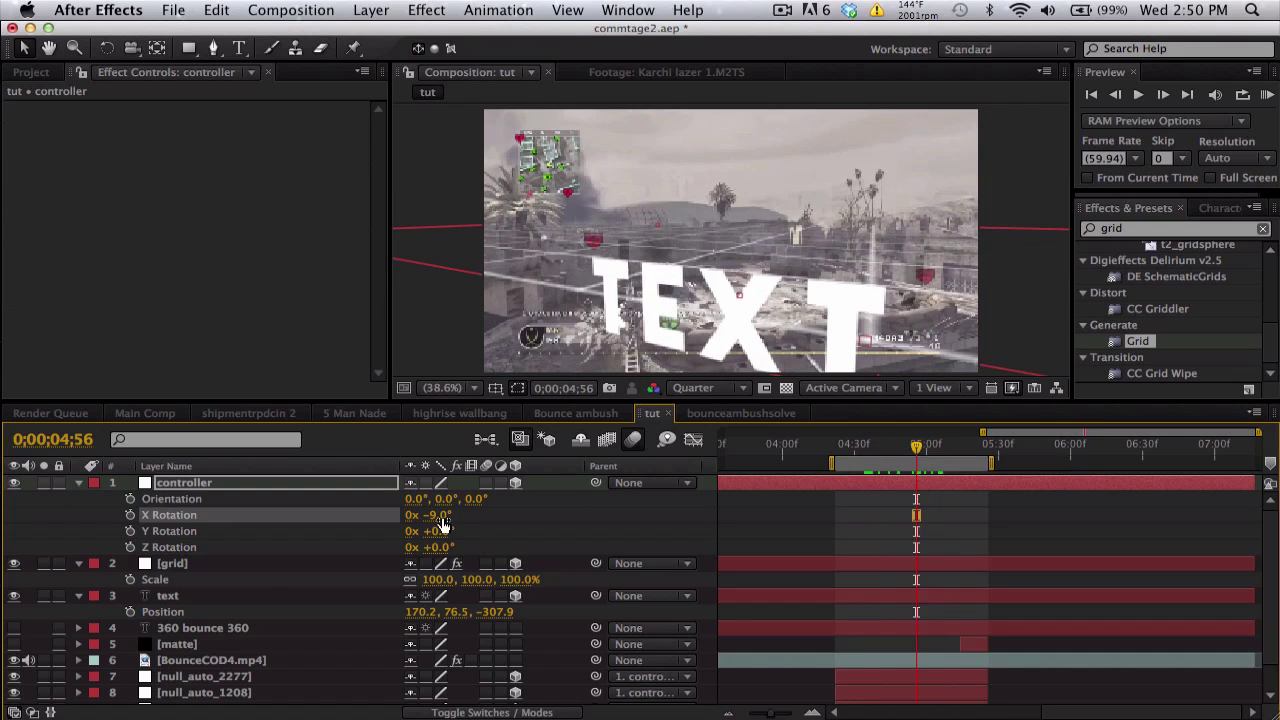
{"action": "left_click_drag", "start_coordinate": [443, 525], "coordinate": [445, 525]}
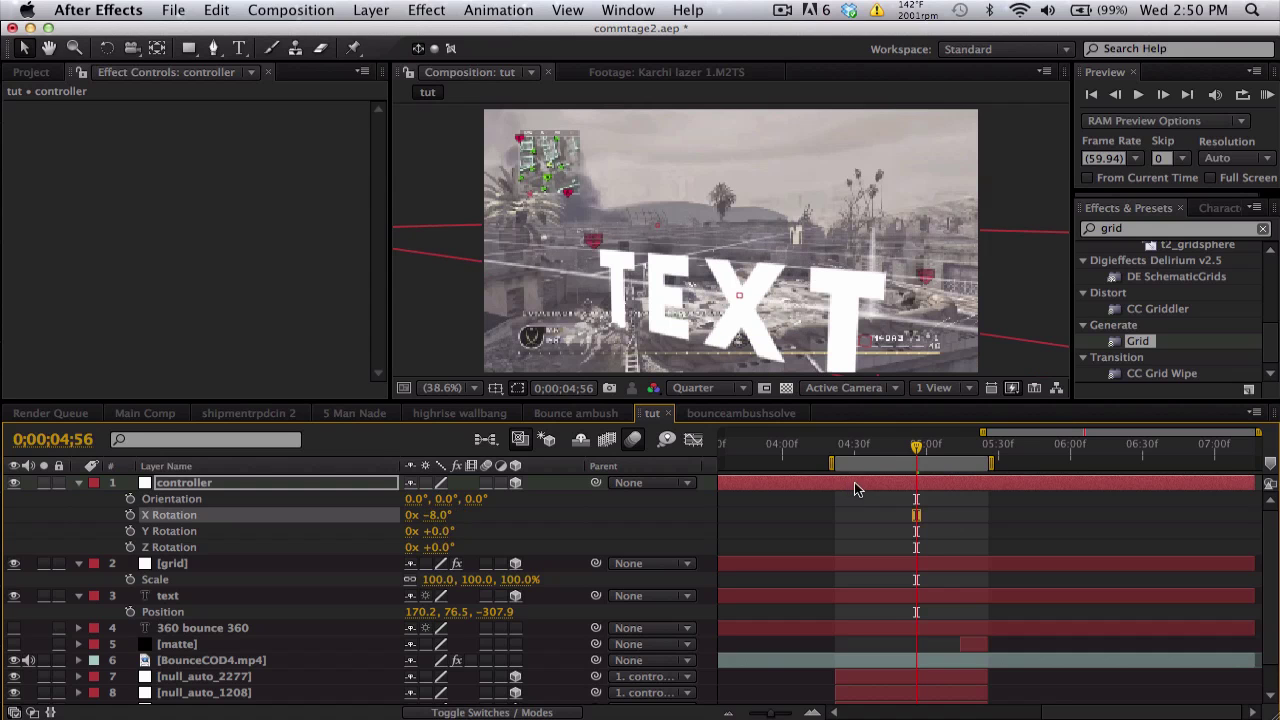
- Rotate the controller null to X Rotation -9°, Y Rotation +31° and Z Rotation +5°, checking the grid against the footage at other frames
{"action": "mouse_move", "coordinate": [866, 448]}
{"action": "left_mouse_down"}
{"action": "mouse_move", "coordinate": [894, 448]}
{"action": "mouse_move", "coordinate": [849, 450]}
{"action": "left_mouse_up"}
{"action": "mouse_move", "coordinate": [442, 531]}
{"action": "left_mouse_down"}
{"action": "mouse_move", "coordinate": [465, 520]}
{"action": "mouse_move", "coordinate": [428, 517]}
{"action": "mouse_move", "coordinate": [440, 546]}
{"action": "left_mouse_up"}
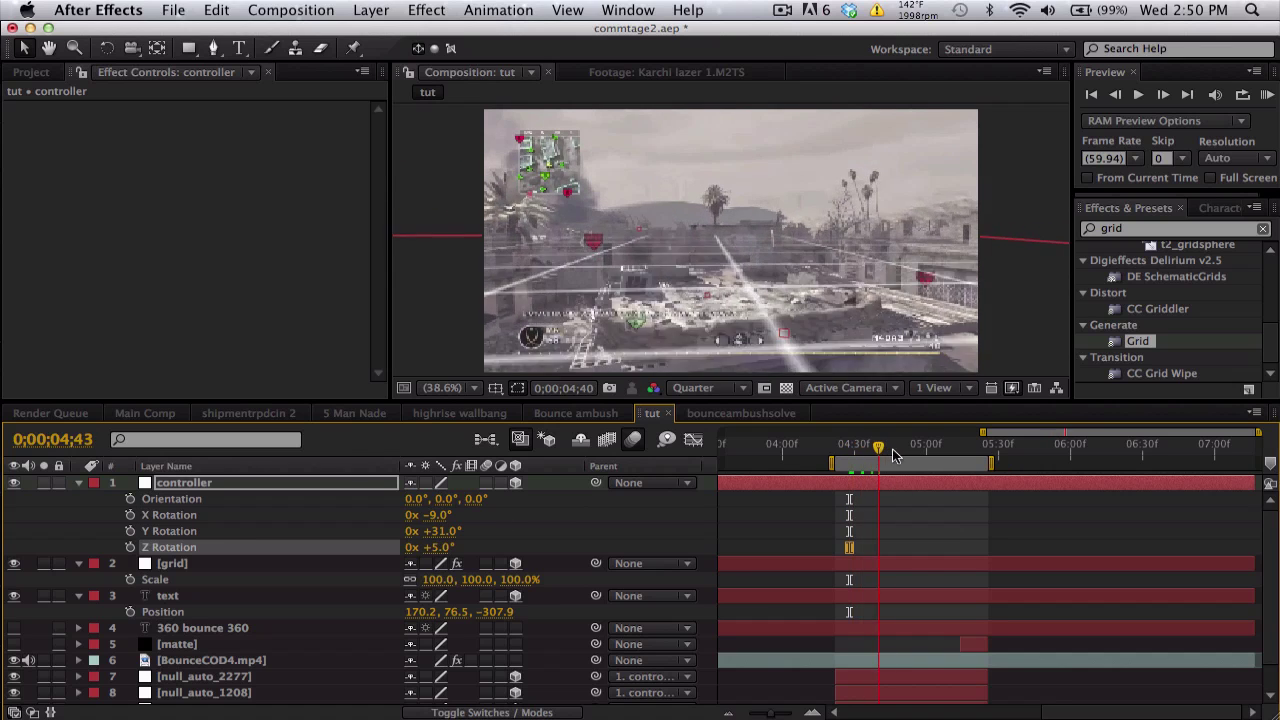
{"action": "mouse_move", "coordinate": [897, 455]}
{"action": "left_mouse_down"}
{"action": "mouse_move", "coordinate": [943, 455]}
{"action": "mouse_move", "coordinate": [819, 455]}
{"action": "mouse_move", "coordinate": [880, 455]}
{"action": "left_mouse_up"}
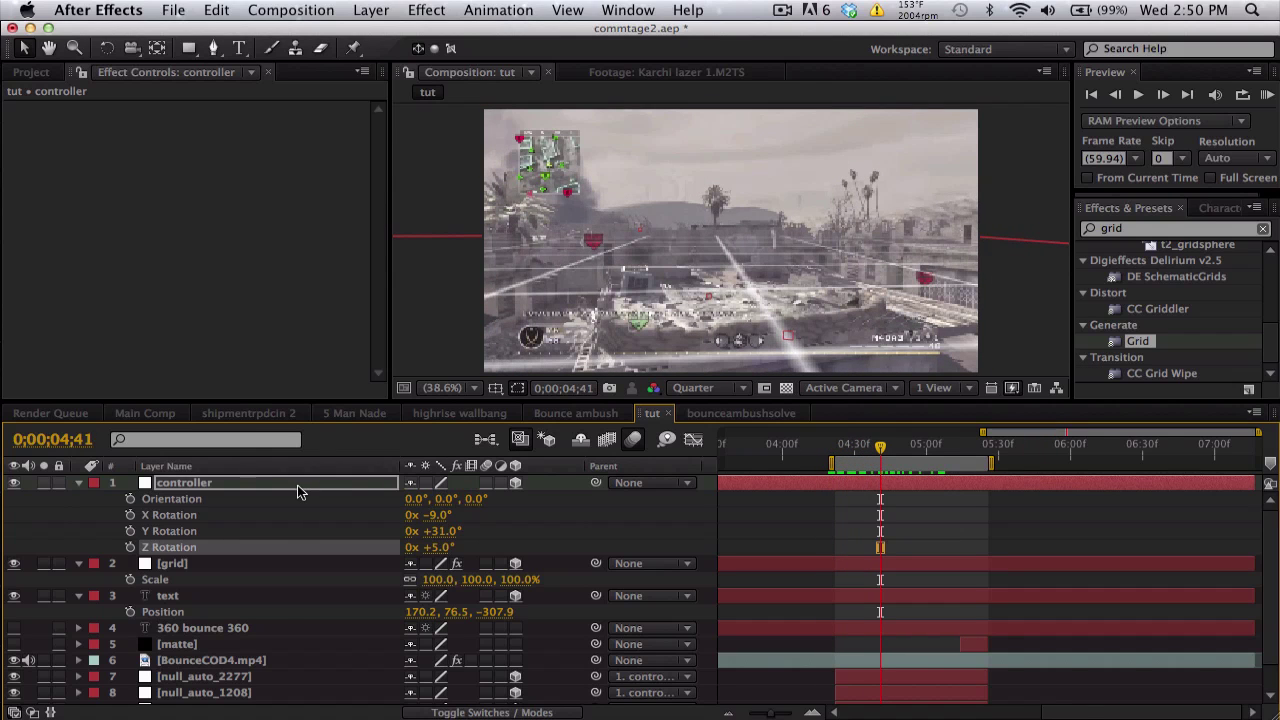
- Set the text layer's position to 0, 0, 0
{"action": "left_click", "coordinate": [230, 597]}
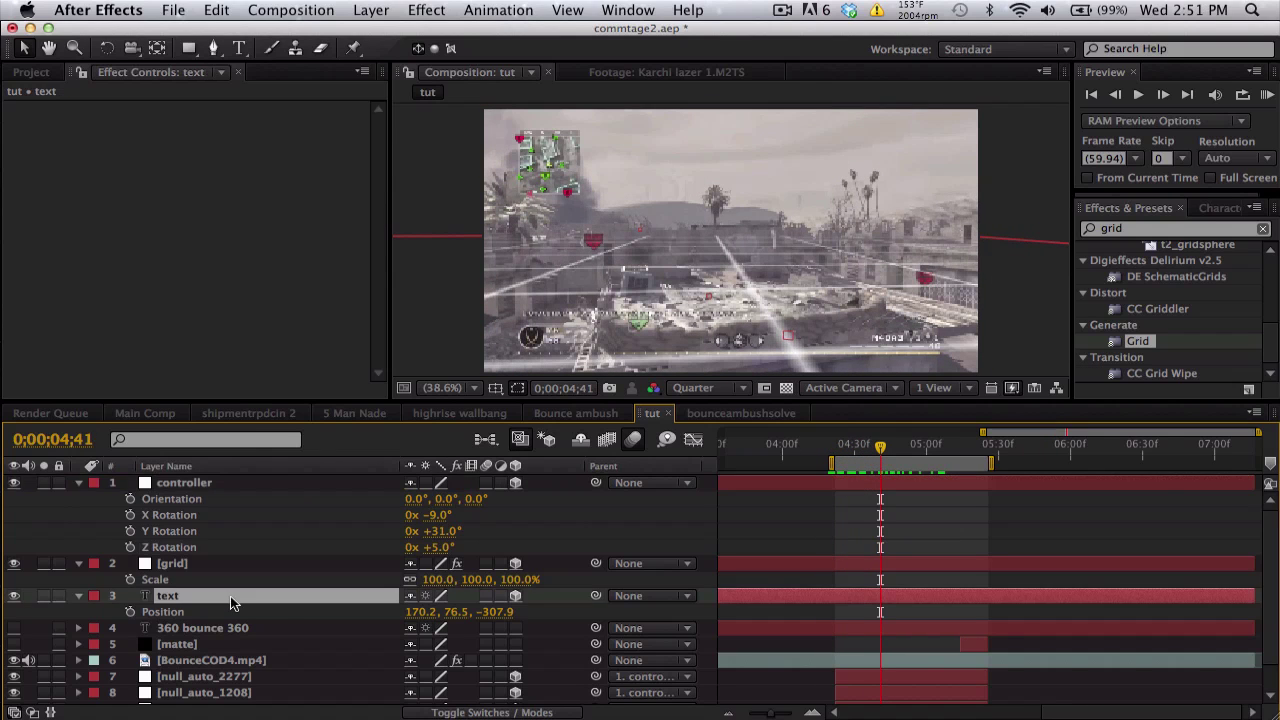
{"action": "left_click", "coordinate": [430, 612]}
{"action": "type", "text": "0"}
{"action": "key", "text": "Return"}
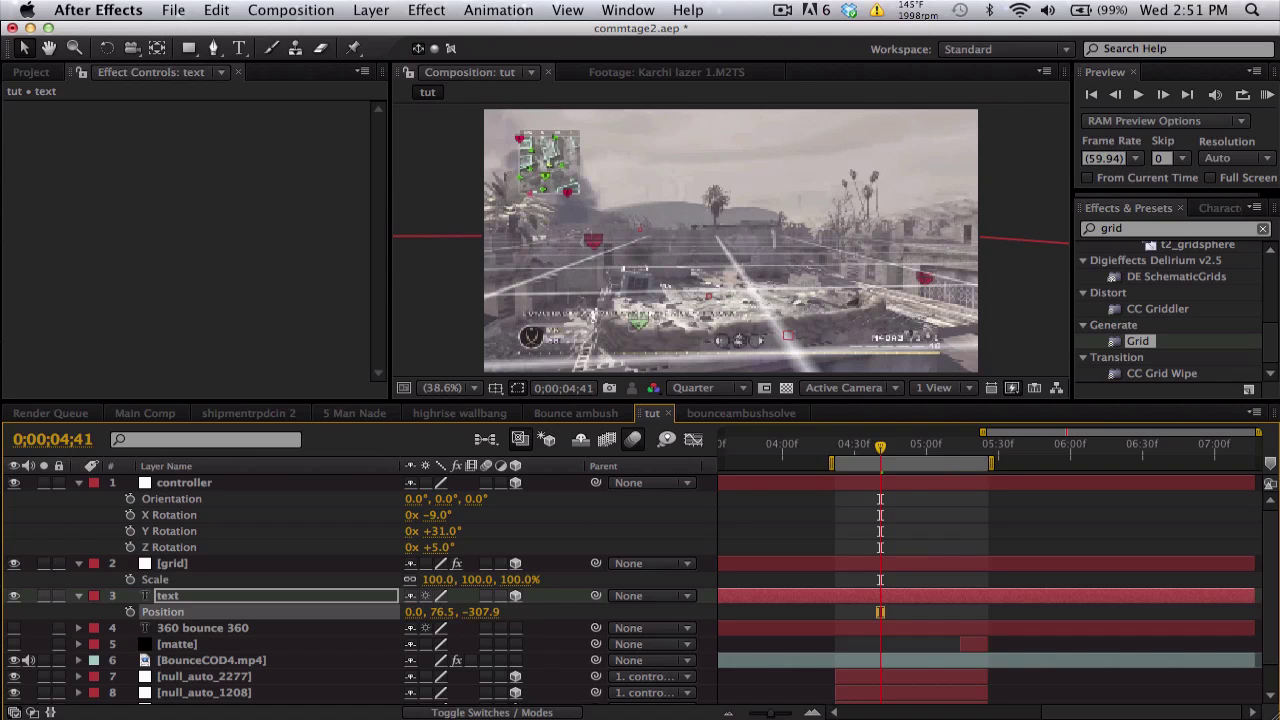
{"action": "left_click", "coordinate": [442, 612]}
{"action": "type", "text": "0"}
{"action": "key", "text": "Return"}
{"action": "left_click", "coordinate": [475, 612]}
{"action": "type", "text": "0"}
{"action": "key", "text": "Return"}
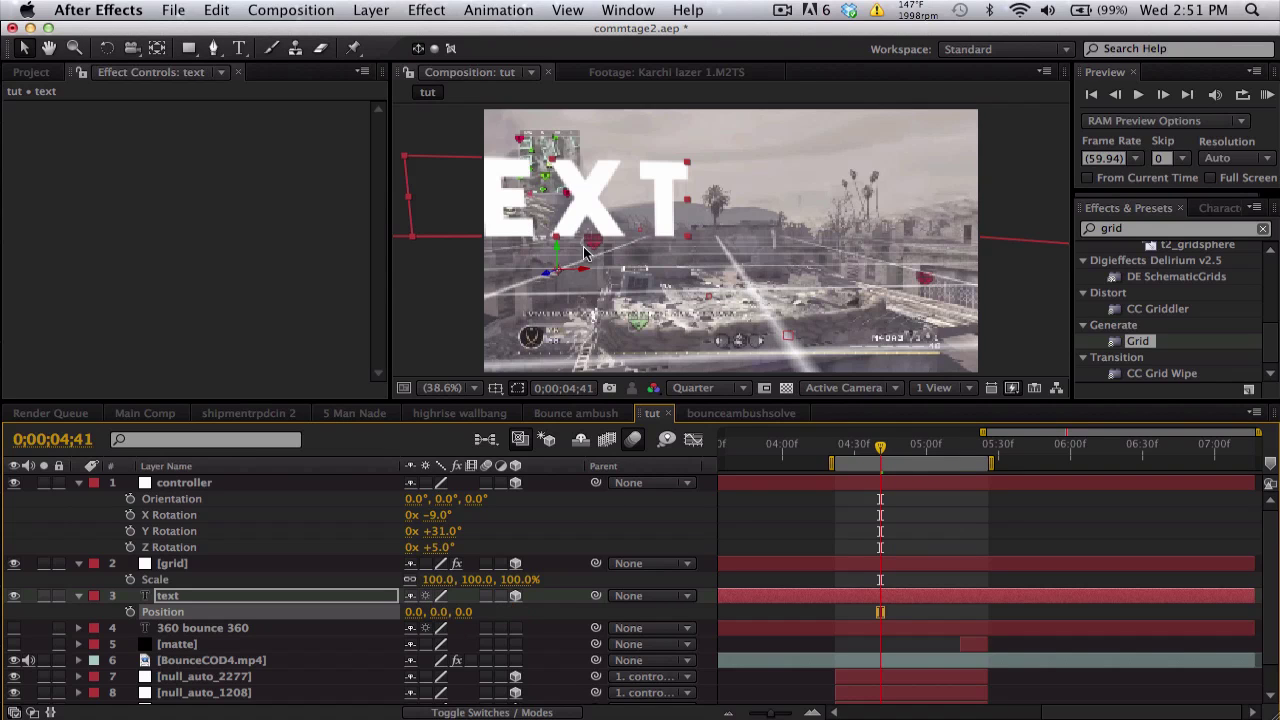
- Move the controller null to position 516, 322, 0 so the text and grid sit mid-frame, and check an earlier frame
{"action": "left_click", "coordinate": [322, 482]}
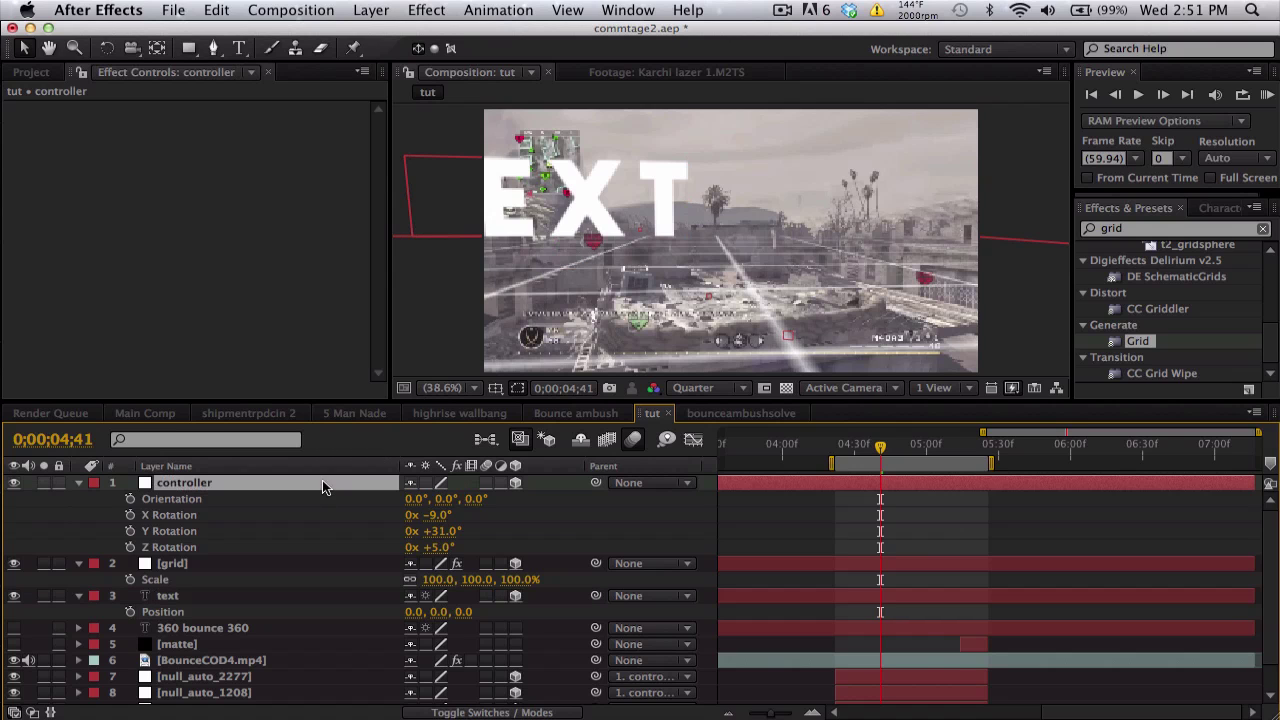
{"action": "key", "text": "p"}
{"action": "left_click_drag", "start_coordinate": [418, 508], "coordinate": [278, 486]}
{"action": "left_click_drag", "start_coordinate": [455, 498], "coordinate": [424, 497]}
{"action": "left_click_drag", "start_coordinate": [893, 455], "coordinate": [857, 442]}
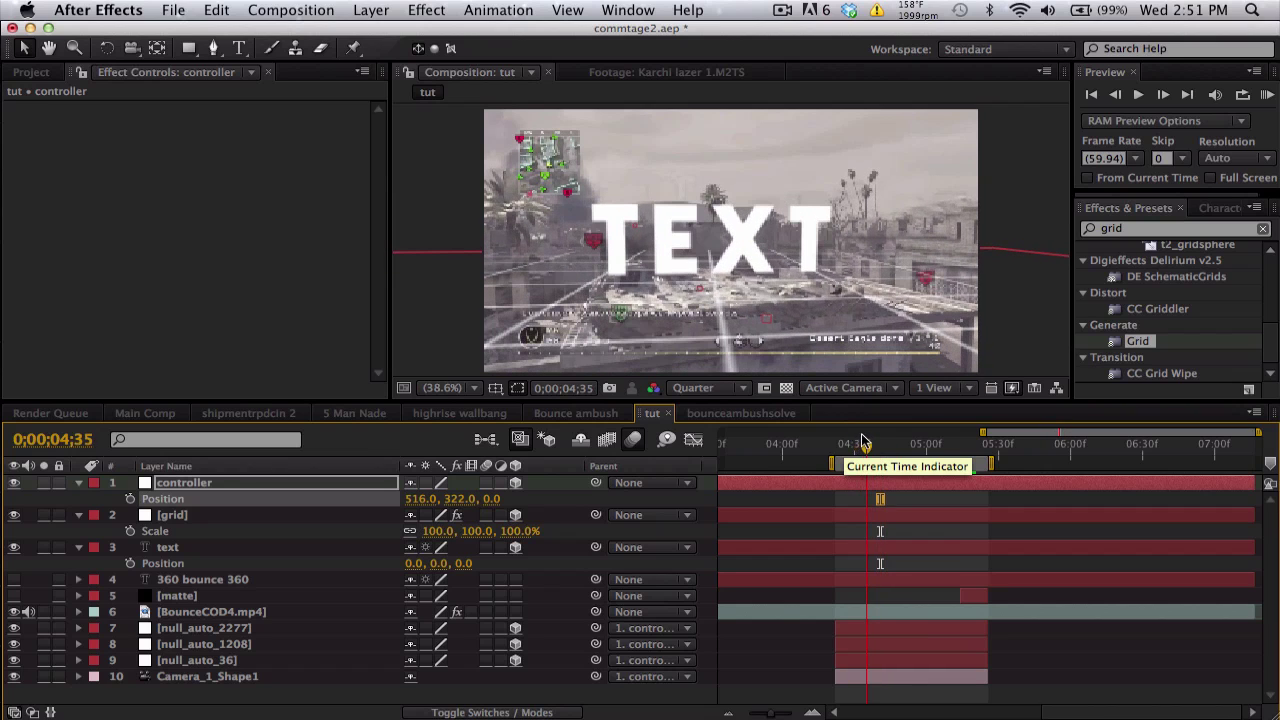
- Set the controller null's X Rotation to -7°, comparing the grid with the footage's ground at a late and an earlier frame
{"action": "left_click", "coordinate": [333, 516]}
{"action": "left_click_drag", "start_coordinate": [866, 446], "coordinate": [956, 448]}
{"action": "left_click", "coordinate": [360, 485]}
{"action": "key", "text": "r"}
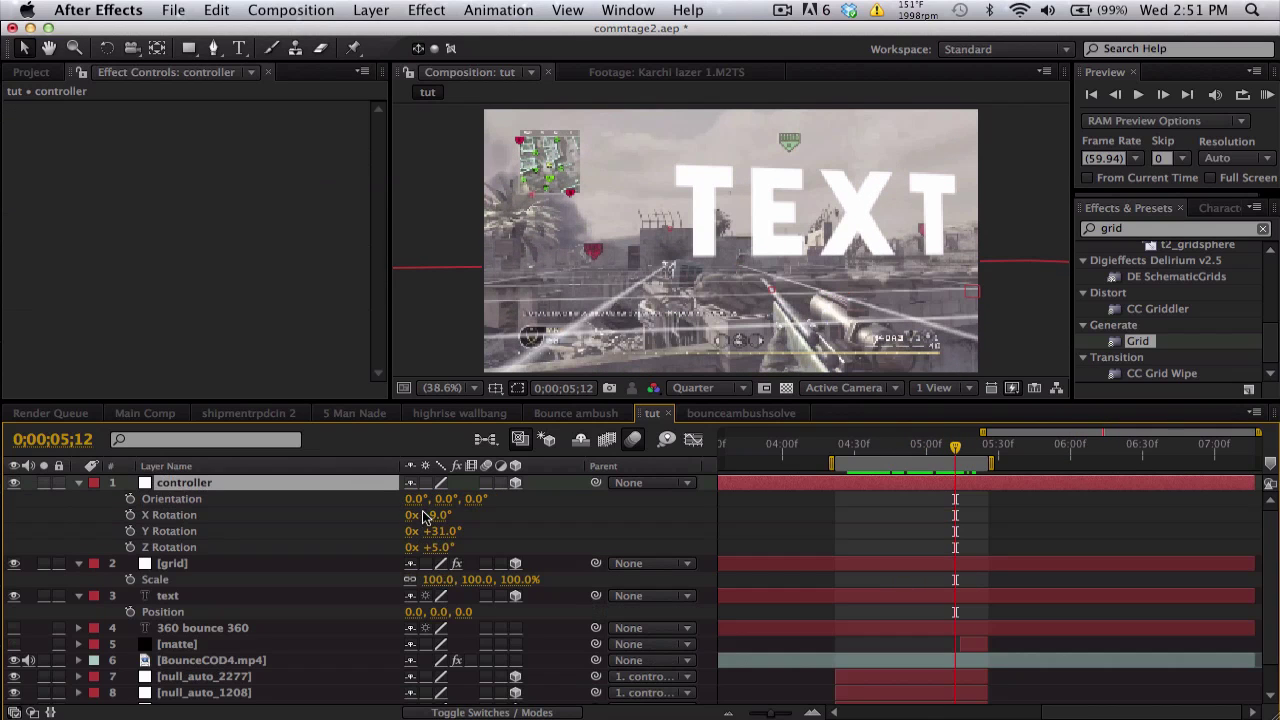
{"action": "left_click", "coordinate": [431, 515]}
{"action": "key", "text": "Return"}
{"action": "left_click", "coordinate": [433, 517]}
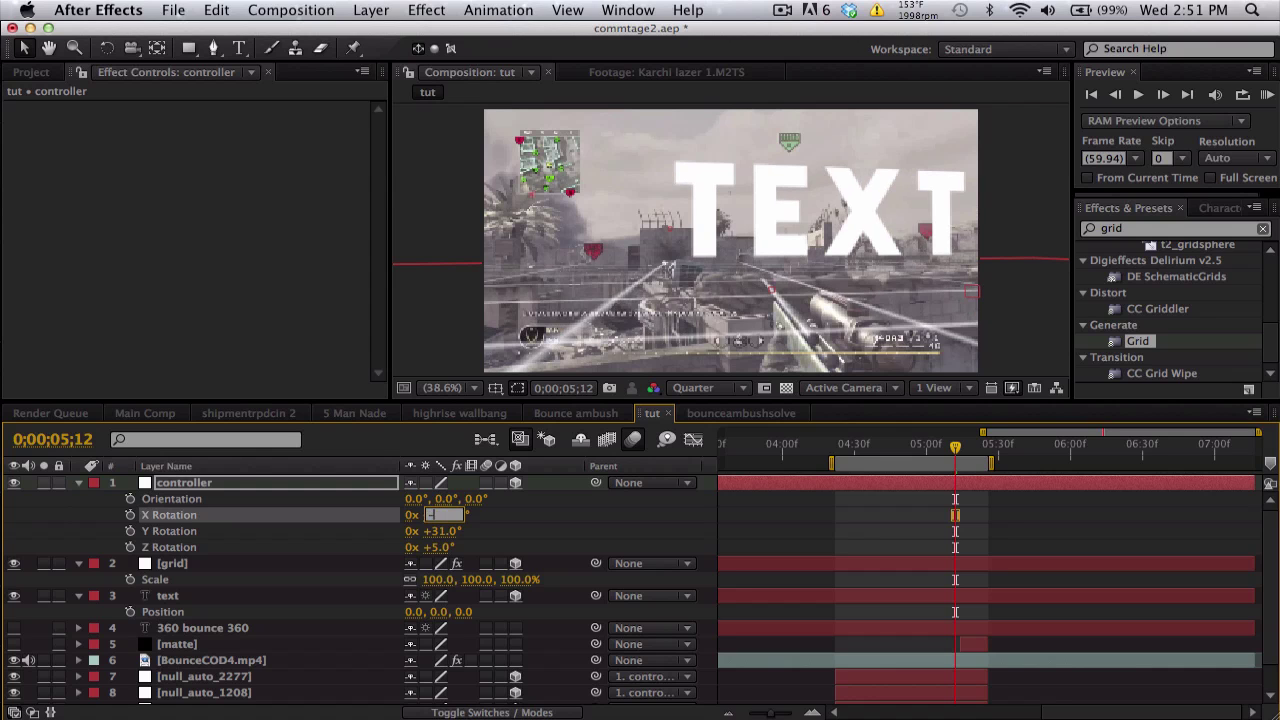
{"action": "type", "text": "-7"}
{"action": "key", "text": "Return"}
{"action": "mouse_move", "coordinate": [905, 457]}
{"action": "left_mouse_down"}
{"action": "mouse_move", "coordinate": [834, 457]}
{"action": "mouse_move", "coordinate": [908, 454]}
{"action": "left_mouse_up"}
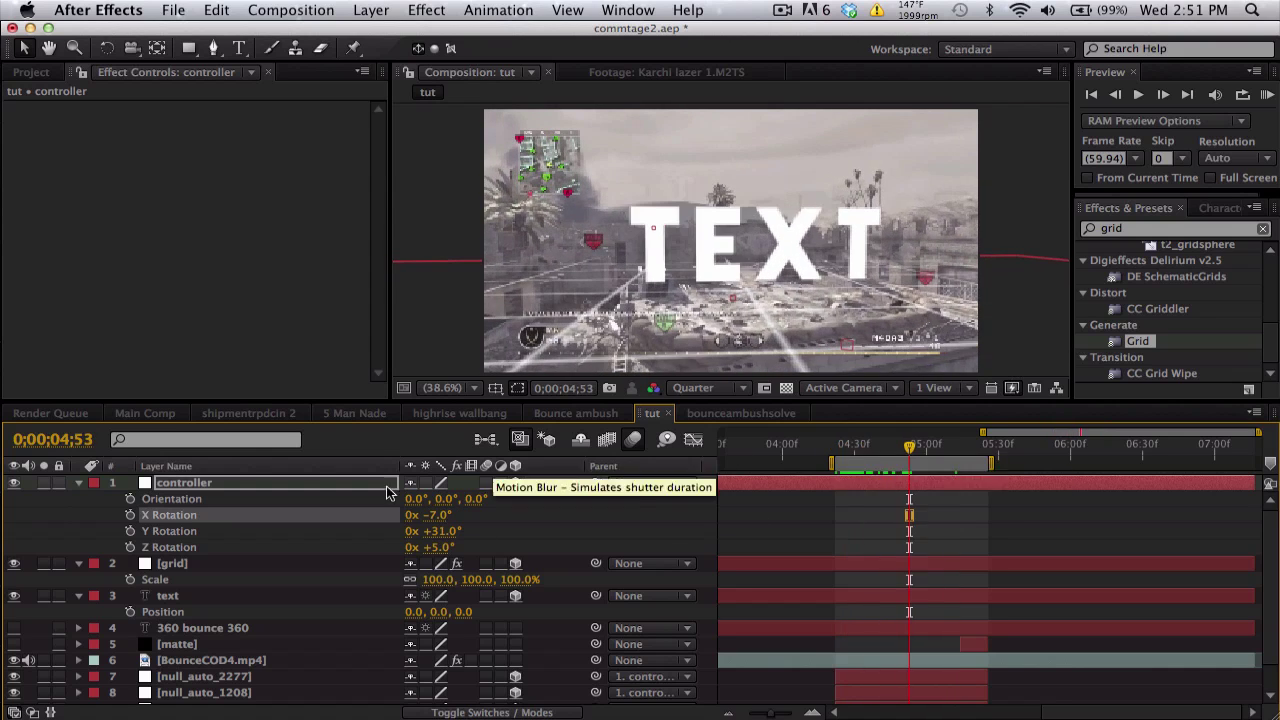
- Delete the controller and grid layers
{"action": "left_click", "coordinate": [291, 490]}
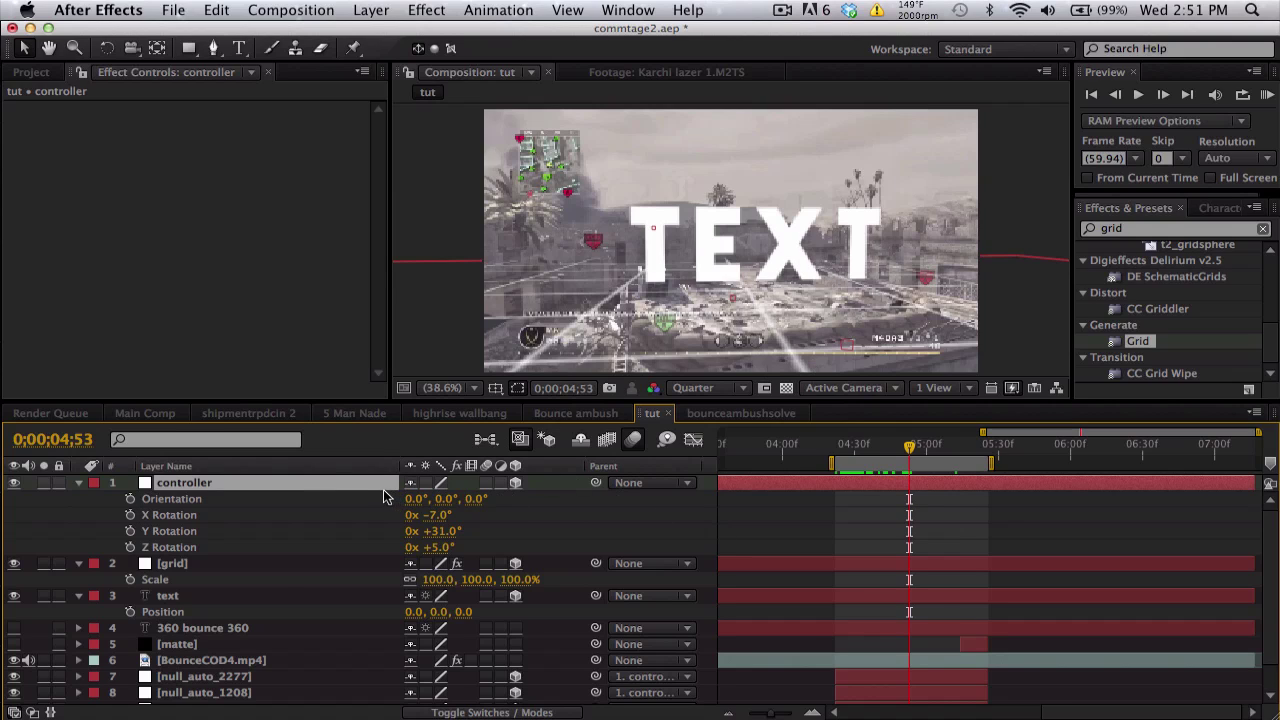
{"action": "key", "text": "Delete"}
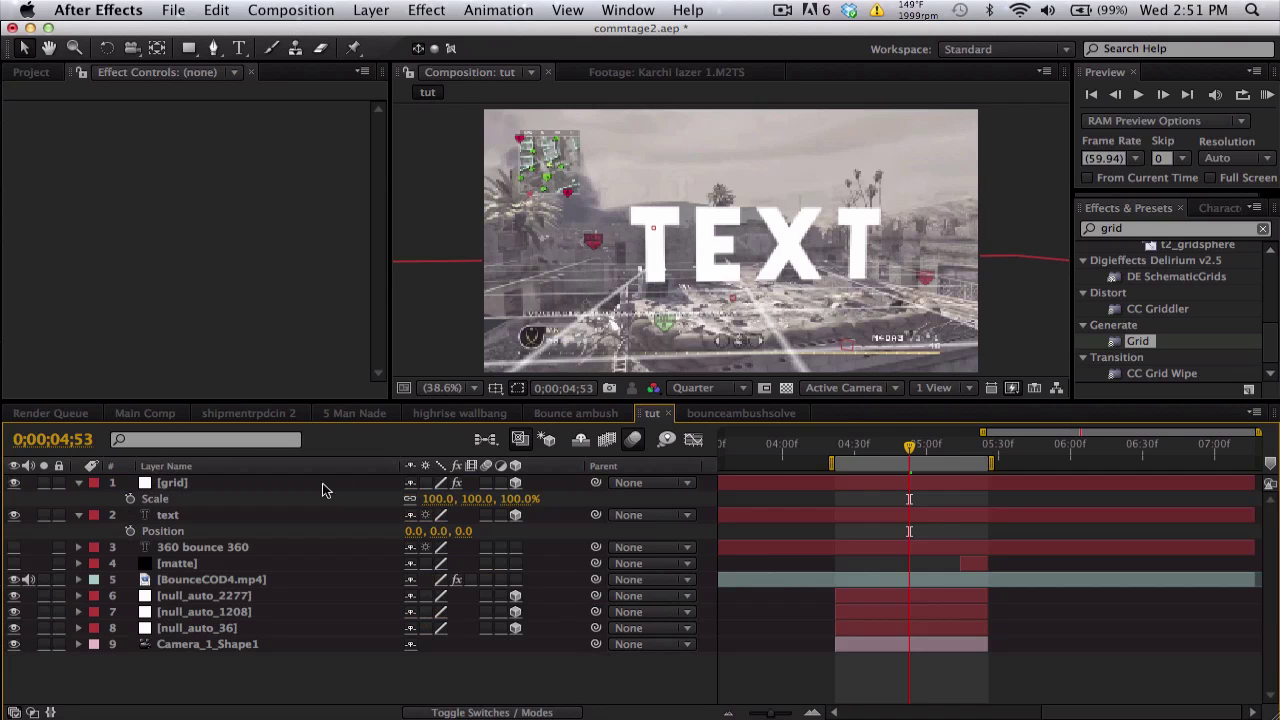
{"action": "left_click", "coordinate": [320, 489]}
{"action": "key", "text": "Delete"}
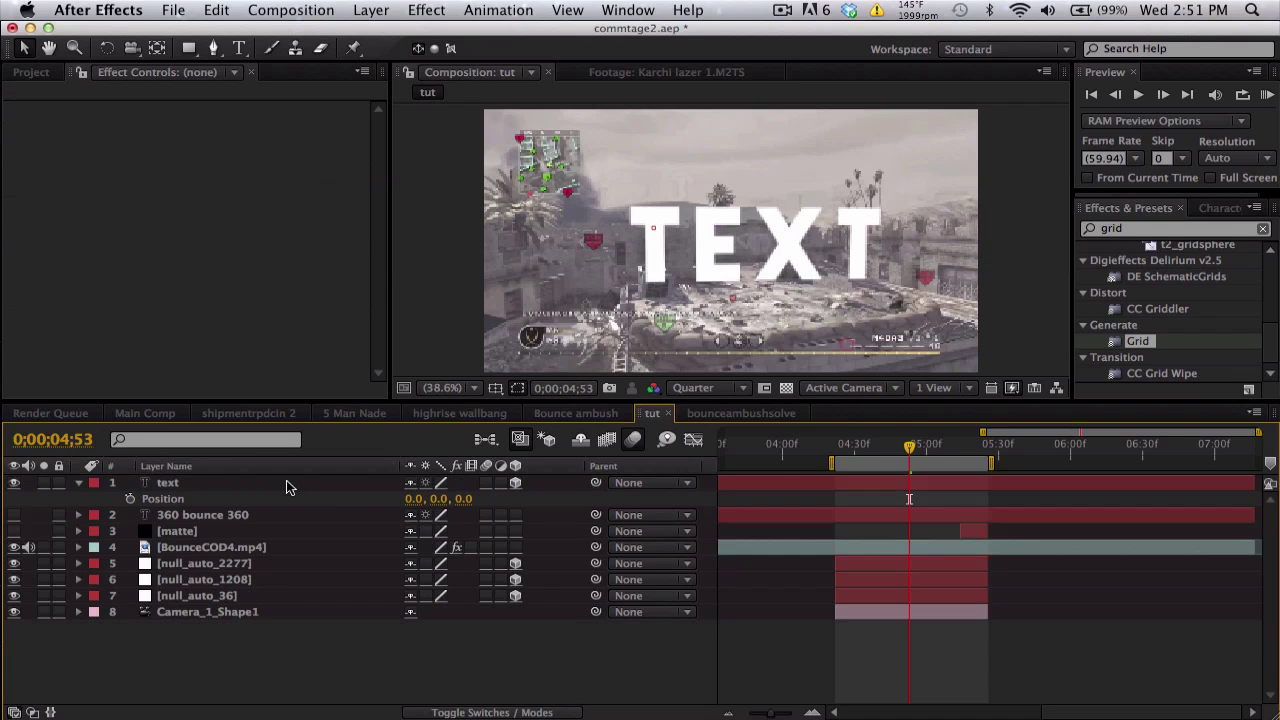
- Try shifting the text layer's position and reset it to 0, 0, 0
{"action": "left_click", "coordinate": [305, 489]}
{"action": "left_click_drag", "start_coordinate": [477, 498], "coordinate": [408, 503]}
{"action": "left_click", "coordinate": [418, 500]}
{"action": "type", "text": "0"}
{"action": "key", "text": "Return"}
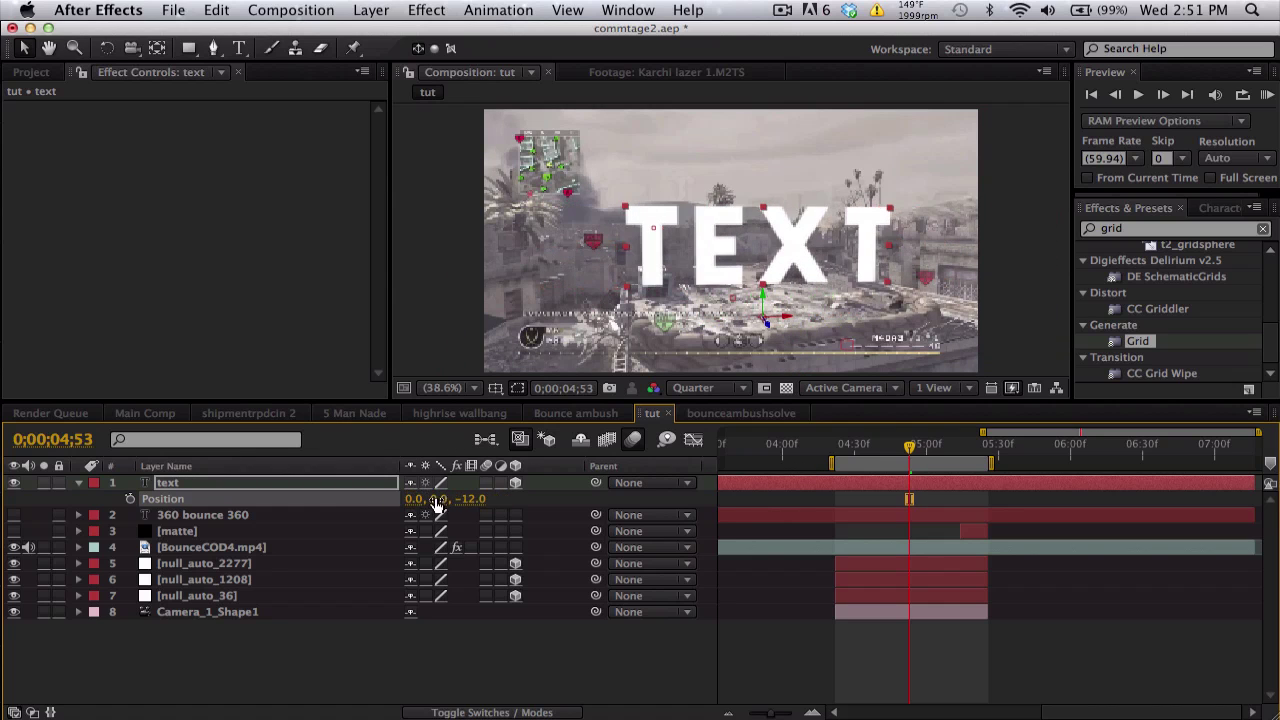
{"action": "left_click", "coordinate": [468, 500]}
{"action": "type", "text": "0"}
{"action": "key", "text": "Return"}
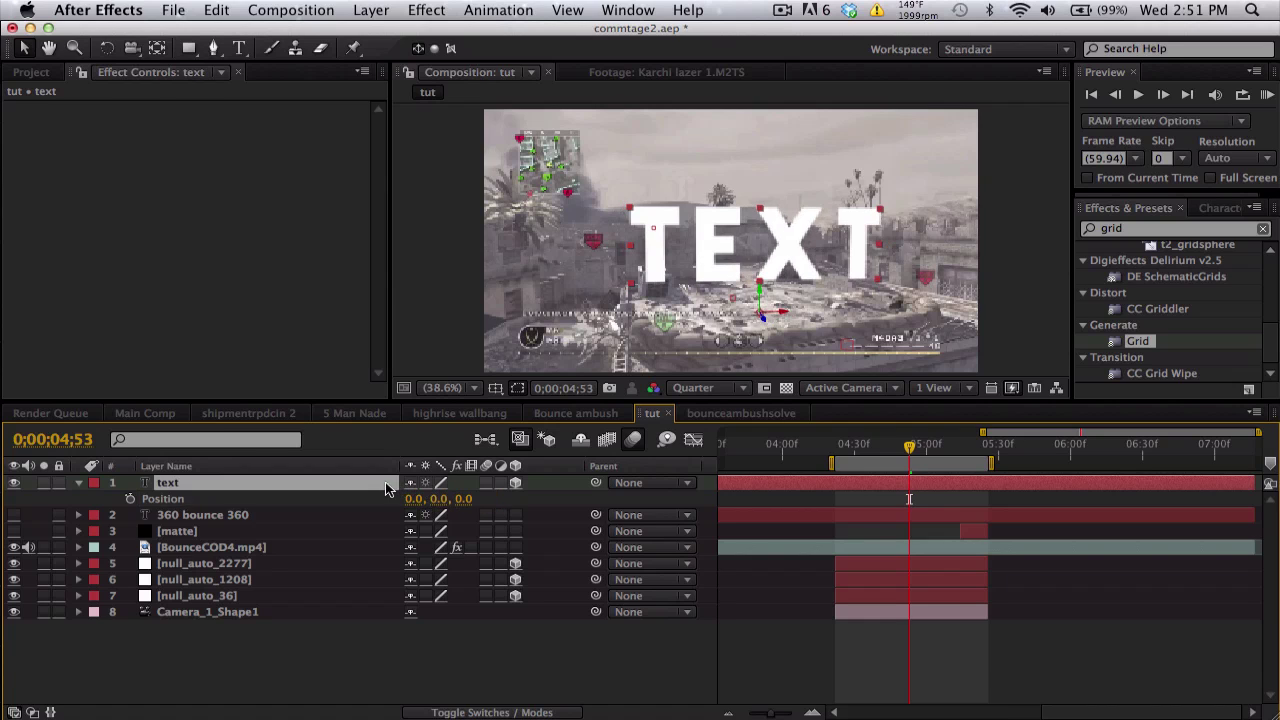
- Try rotating the text layer, reset its Y Rotation to 0° and check how the text follows the footage over time
{"action": "key", "text": "r"}
{"action": "mouse_move", "coordinate": [440, 515]}
{"action": "left_mouse_down"}
{"action": "mouse_move", "coordinate": [347, 519]}
{"action": "mouse_move", "coordinate": [423, 519]}
{"action": "left_mouse_up"}
{"action": "left_click", "coordinate": [435, 531]}
{"action": "type", "text": "0"}
{"action": "key", "text": "Return"}
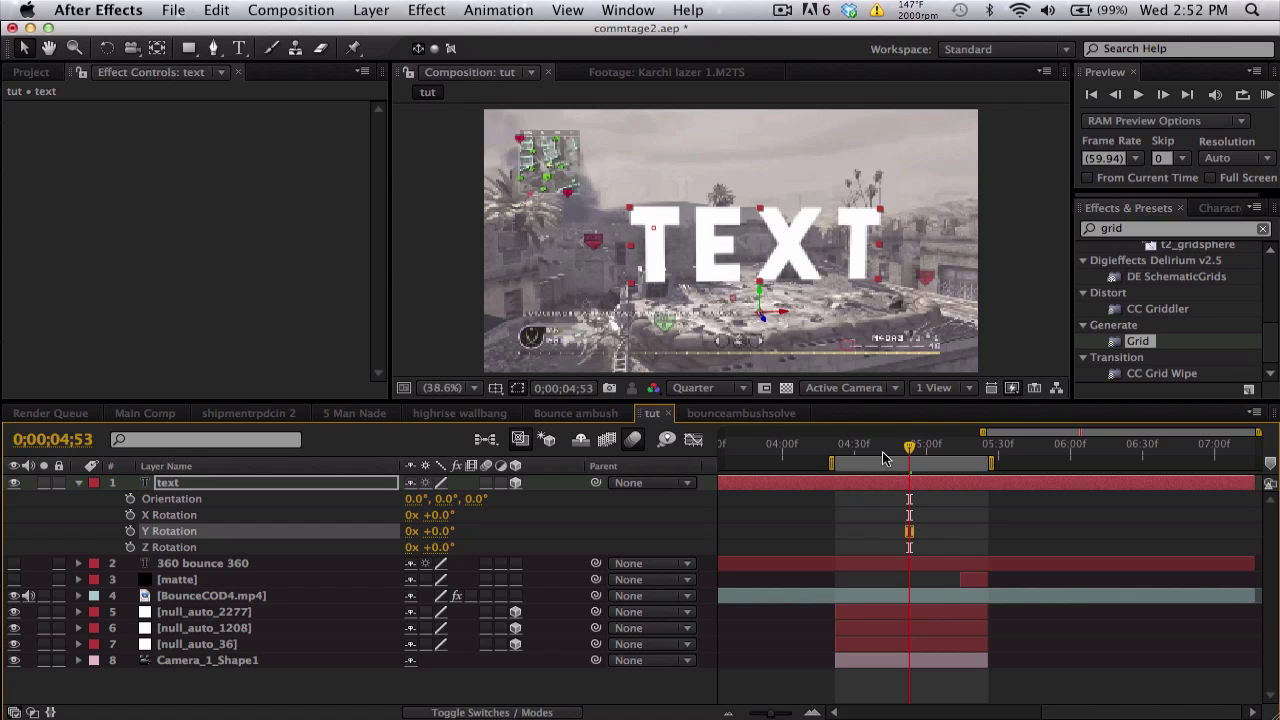
{"action": "left_click_drag", "start_coordinate": [883, 455], "coordinate": [976, 447]}
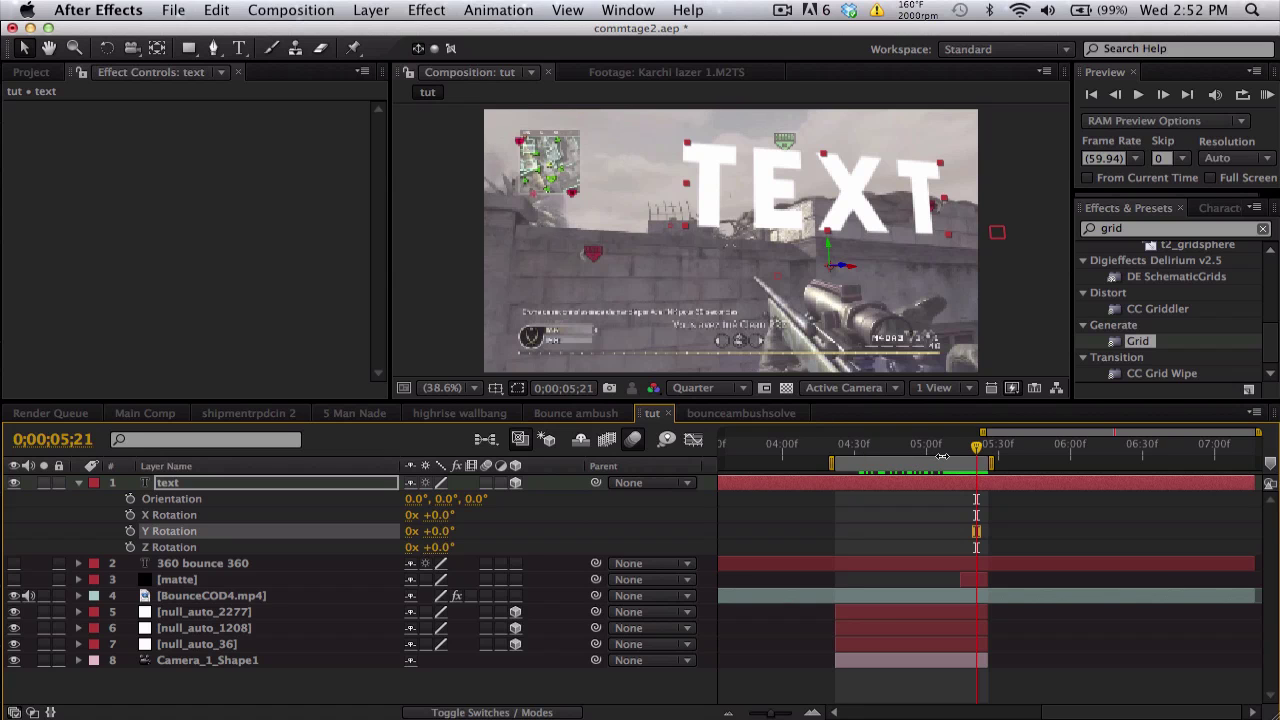
{"action": "left_click_drag", "start_coordinate": [958, 447], "coordinate": [931, 444]}
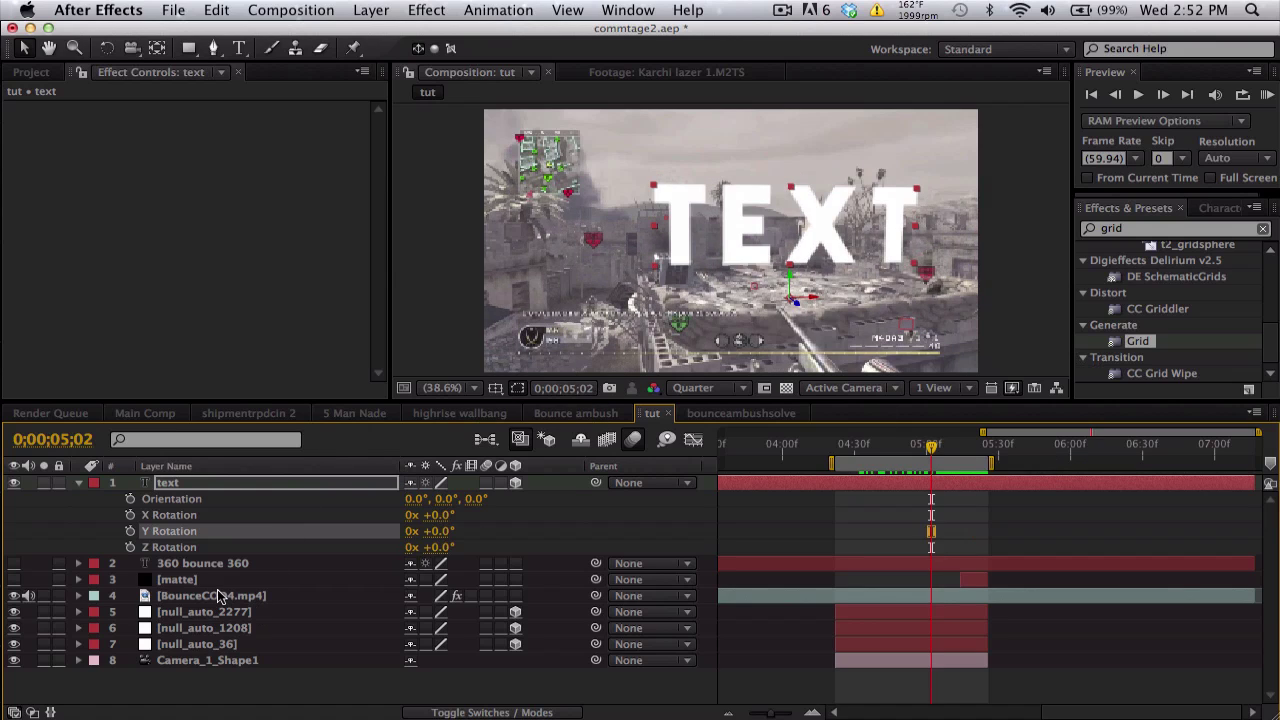
- Duplicate the camera Camera_1_Shape1 and keep the original as a hidden layer renamed backup
{"action": "left_click", "coordinate": [228, 668]}
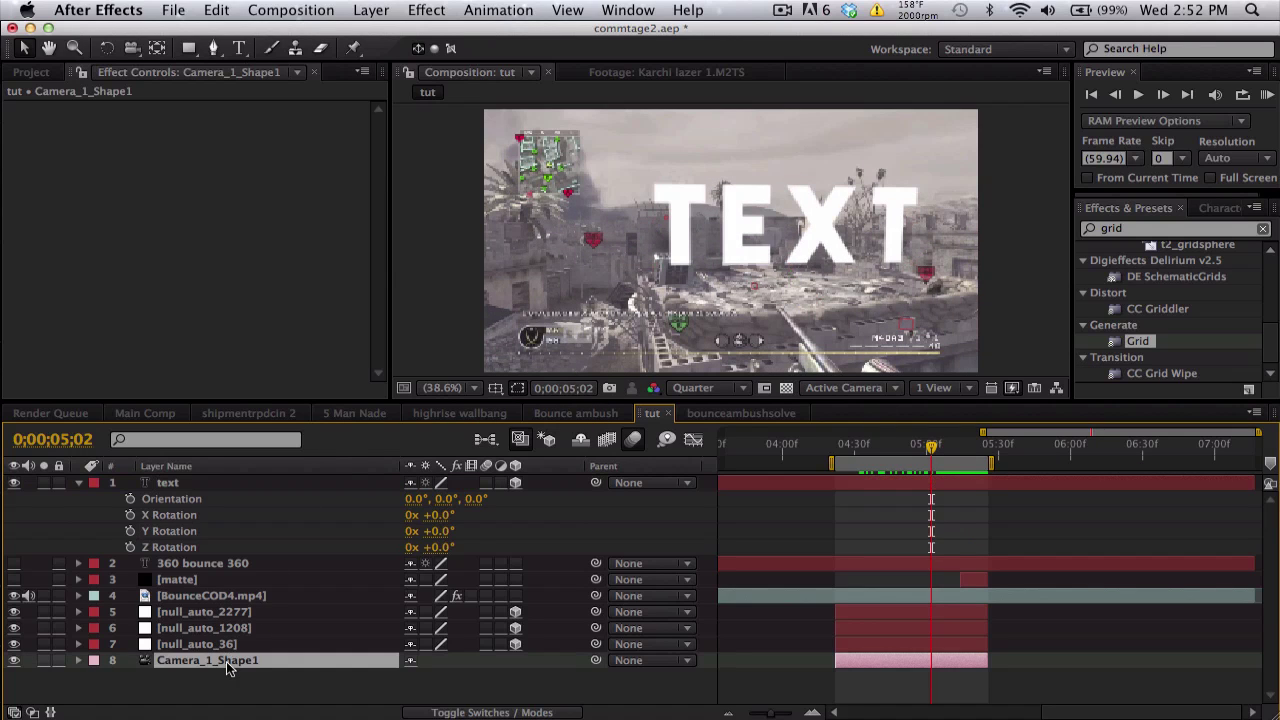
{"action": "key", "text": "super+d"}
{"action": "left_click", "coordinate": [236, 676]}
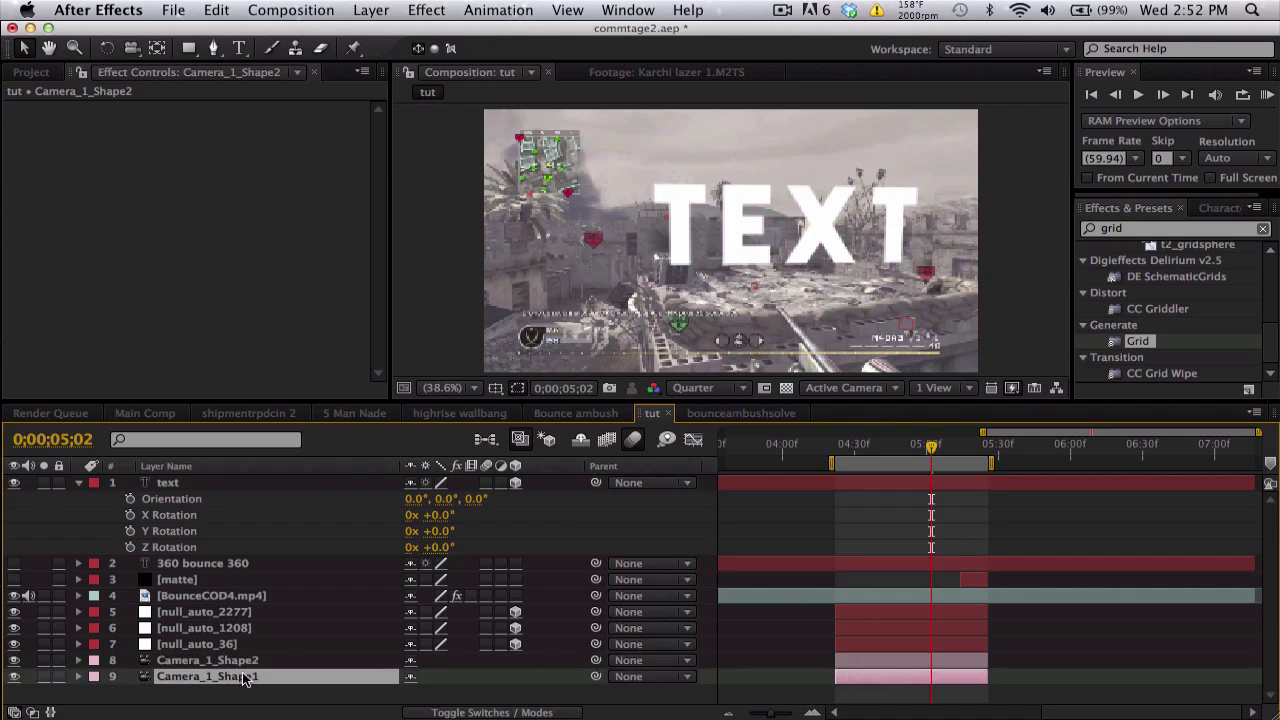
{"action": "key", "text": "Return"}
{"action": "type", "text": "backup"}
{"action": "key", "text": "Return"}
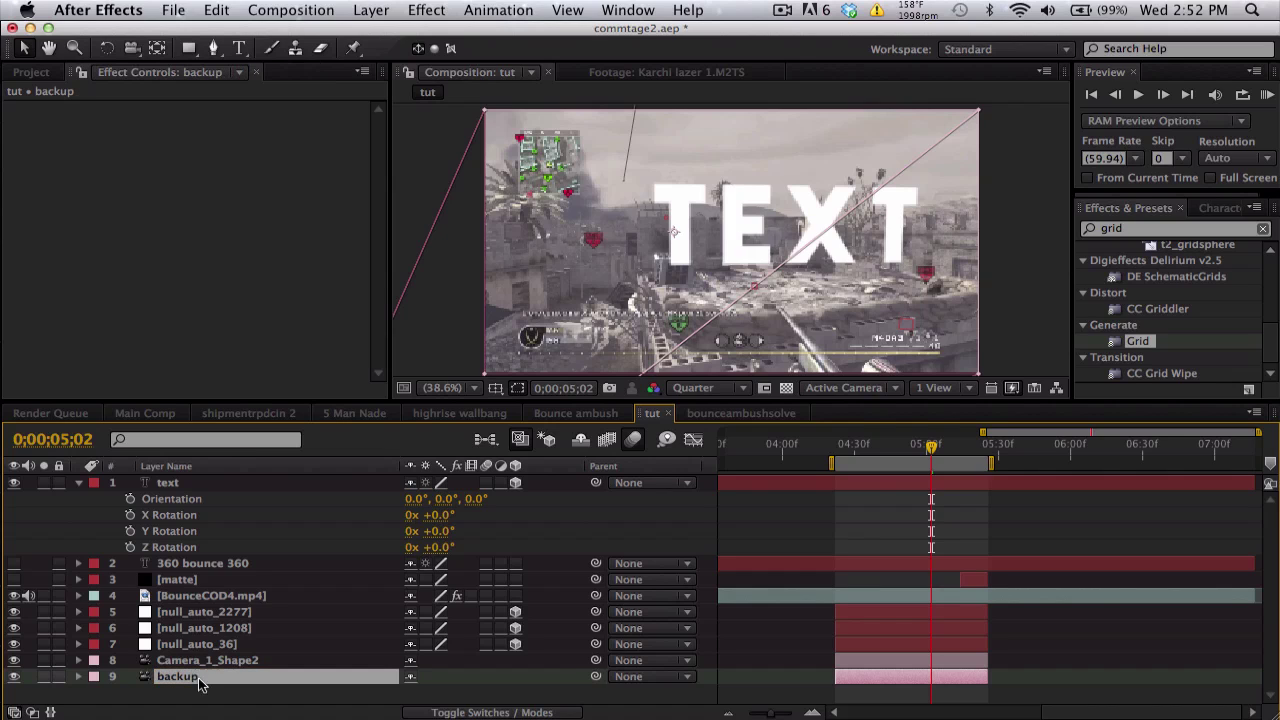
- Reveal the keyframed properties of Camera_1_Shape2 and examine the end of its X Rotation curve close up in the Graph Editor
{"action": "left_click", "coordinate": [240, 664]}
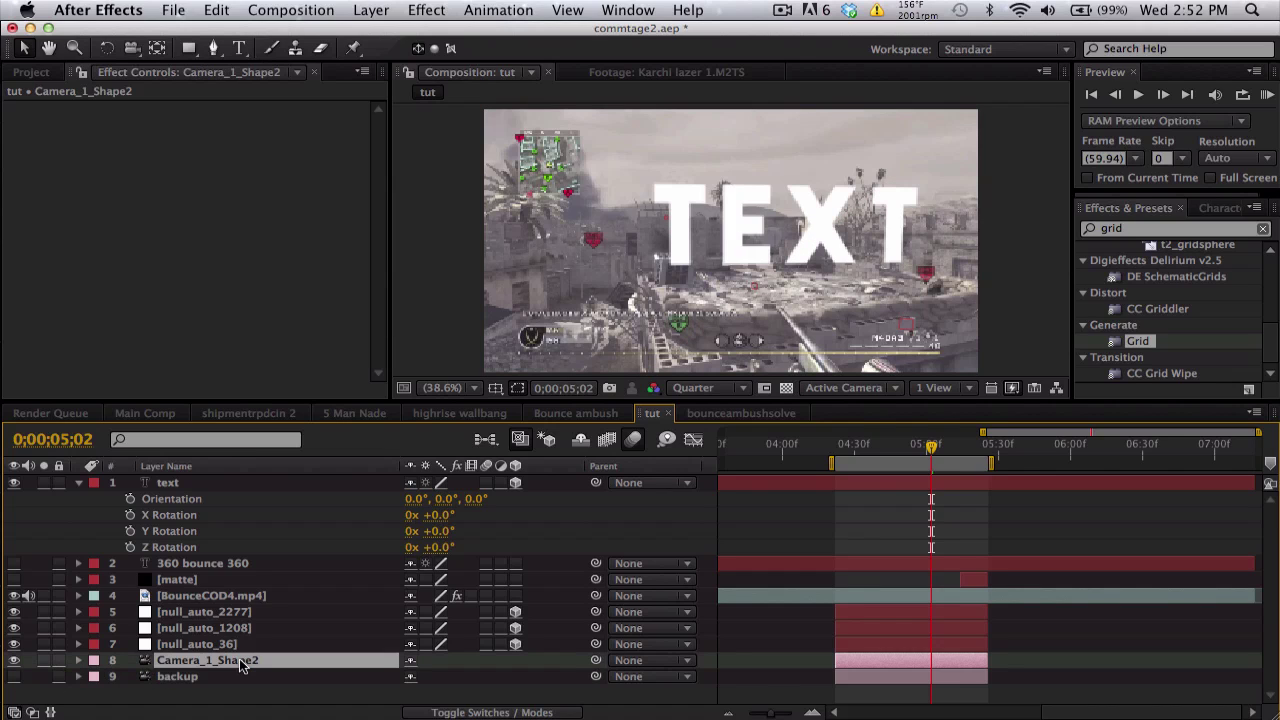
{"action": "key", "text": "u"}
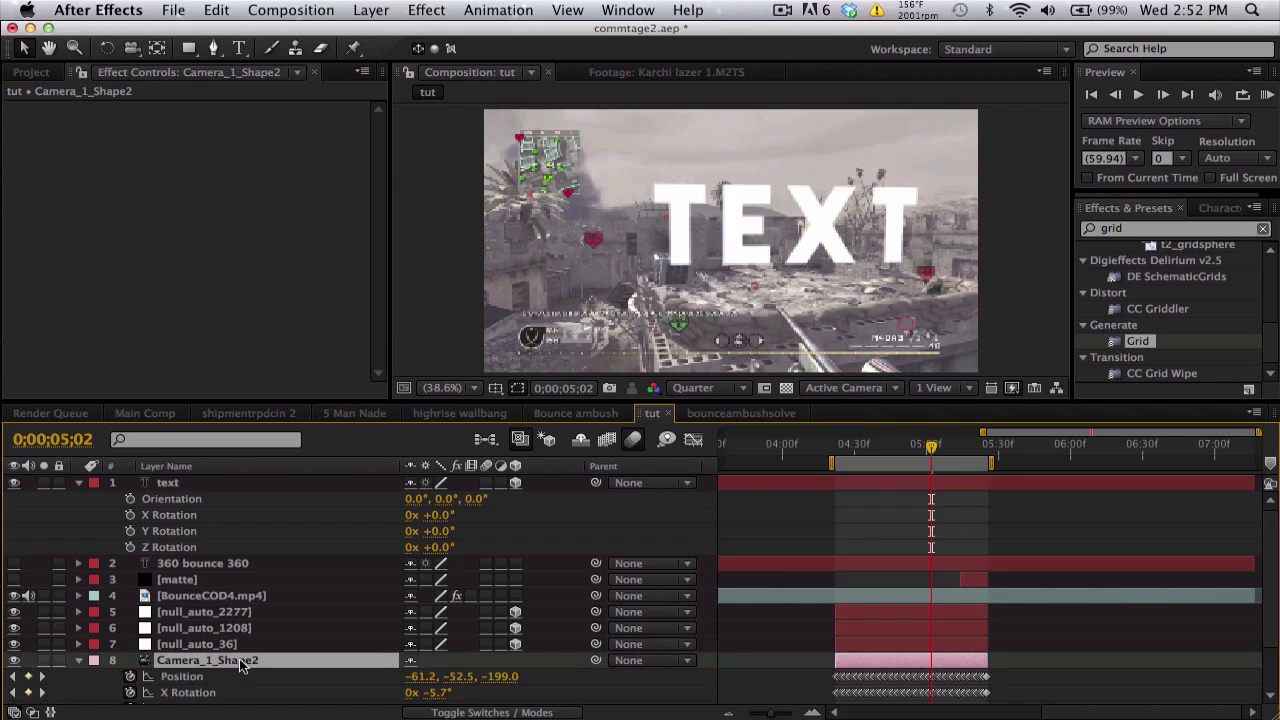
{"action": "scroll", "coordinate": [240, 666], "scroll_direction": "down", "scroll_amount": 2}
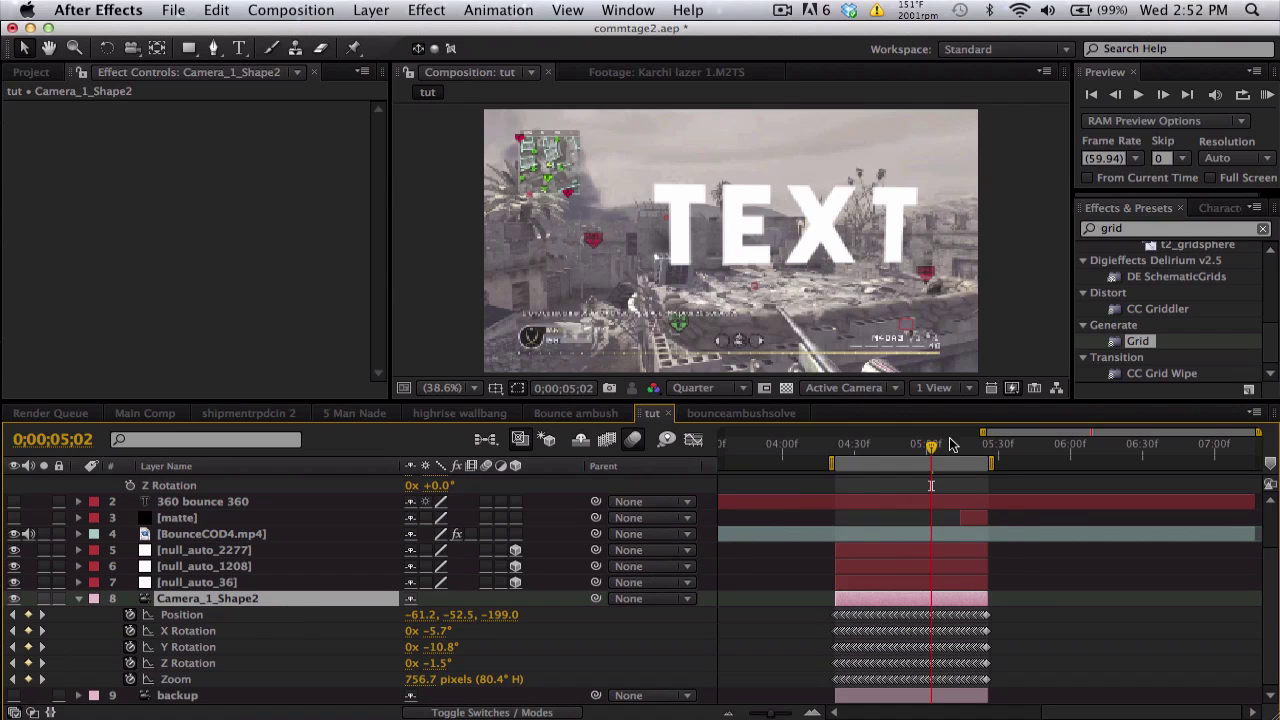
{"action": "left_click_drag", "start_coordinate": [931, 452], "coordinate": [962, 452]}
{"action": "left_click", "coordinate": [190, 631]}
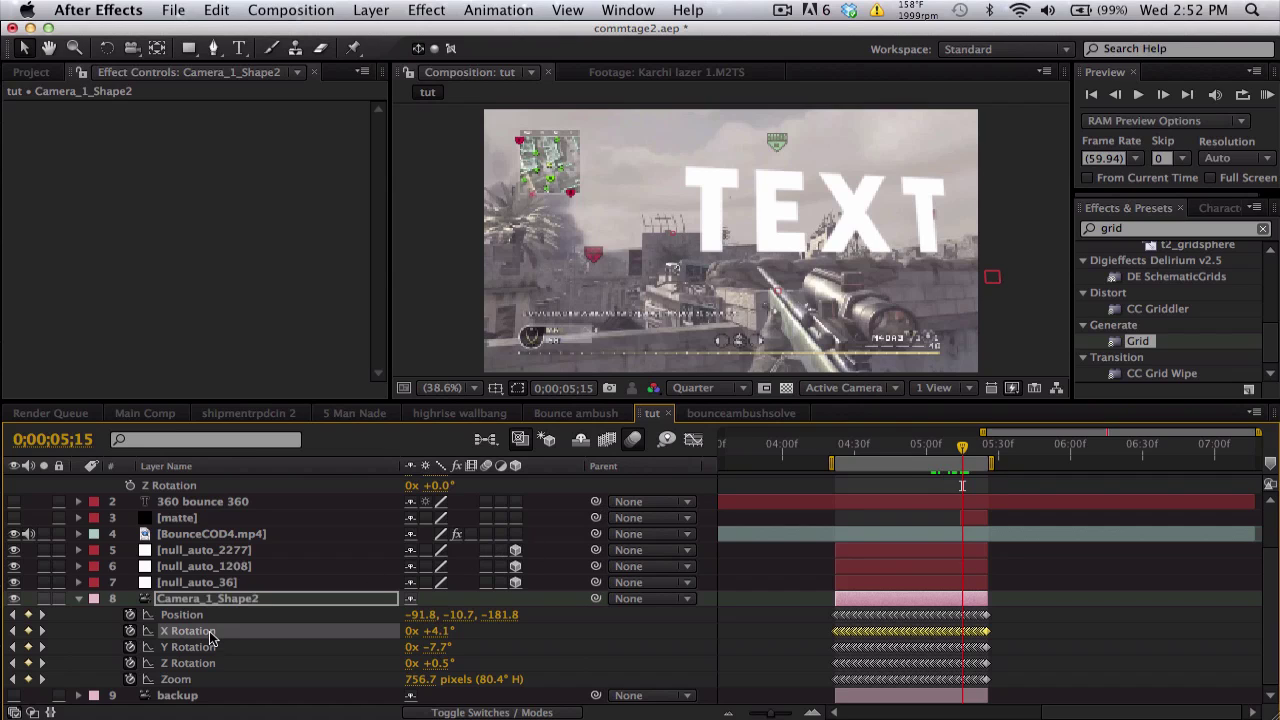
{"action": "left_click", "coordinate": [695, 440]}
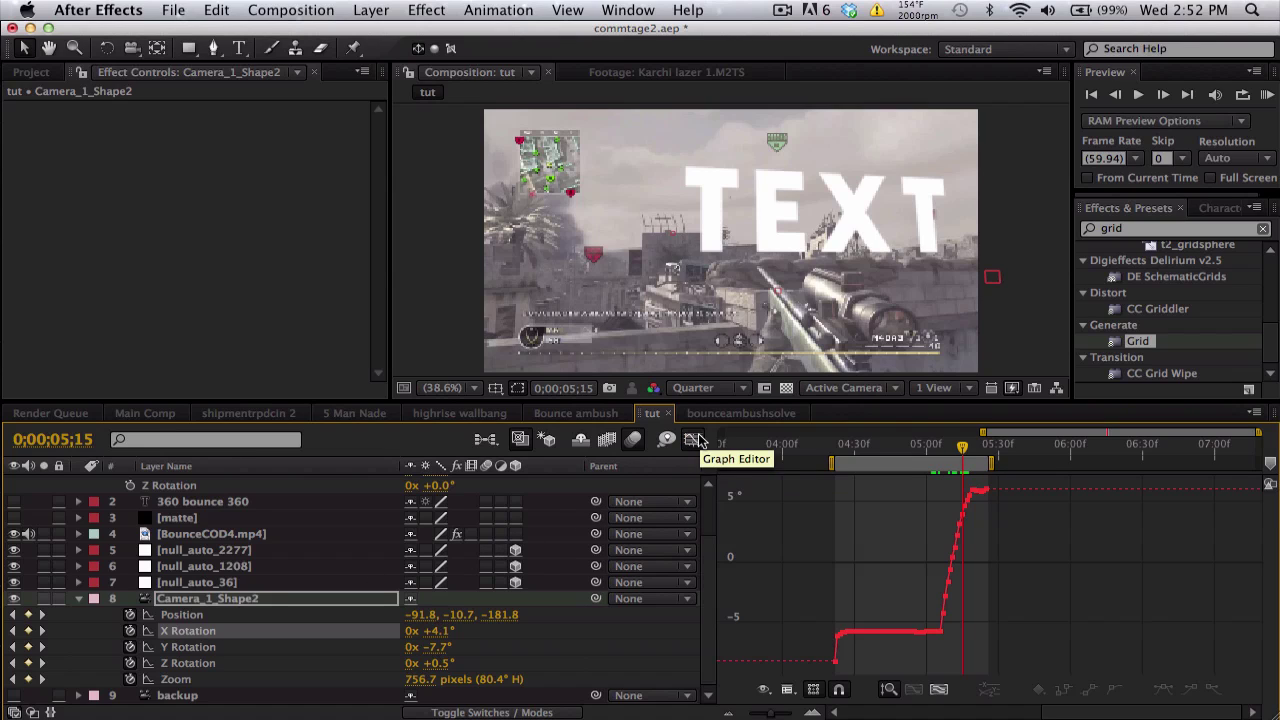
{"action": "key", "text": "equal"}
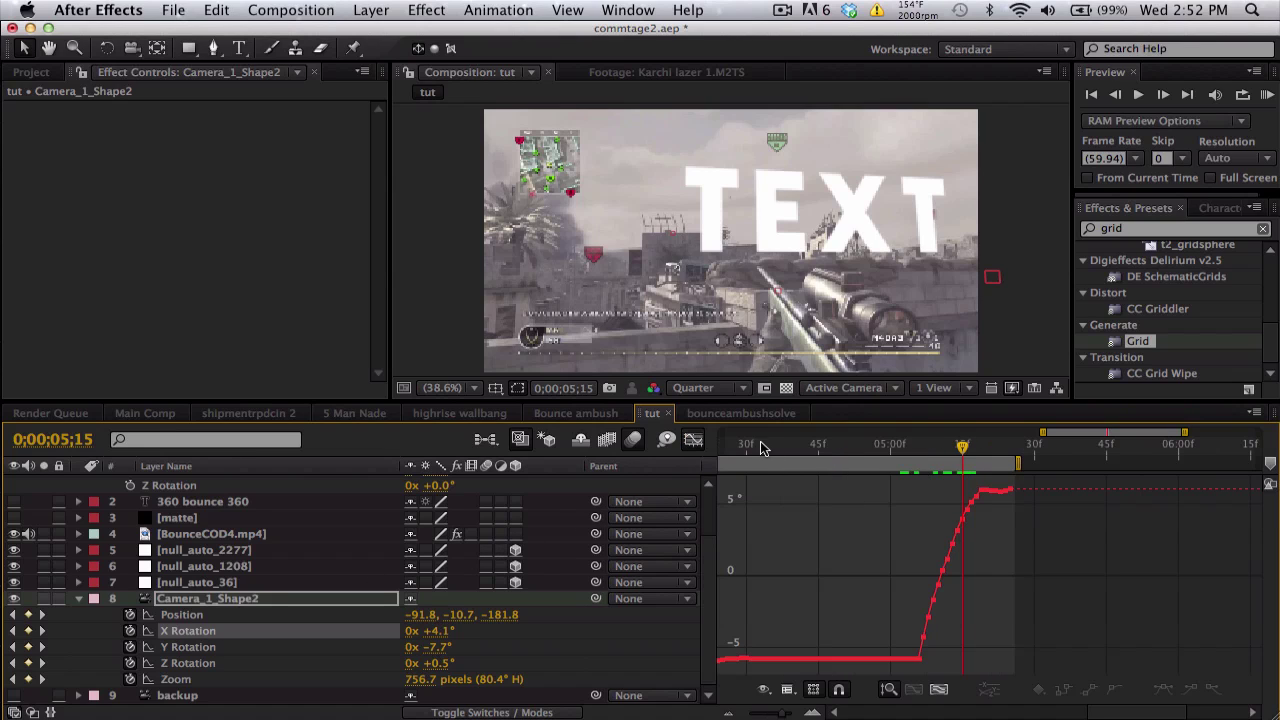
{"action": "left_click_drag", "start_coordinate": [760, 447], "coordinate": [981, 433]}
{"action": "key", "text": "equal"}
{"action": "key", "text": "equal"}
{"action": "left_click_drag", "start_coordinate": [903, 445], "coordinate": [978, 442]}
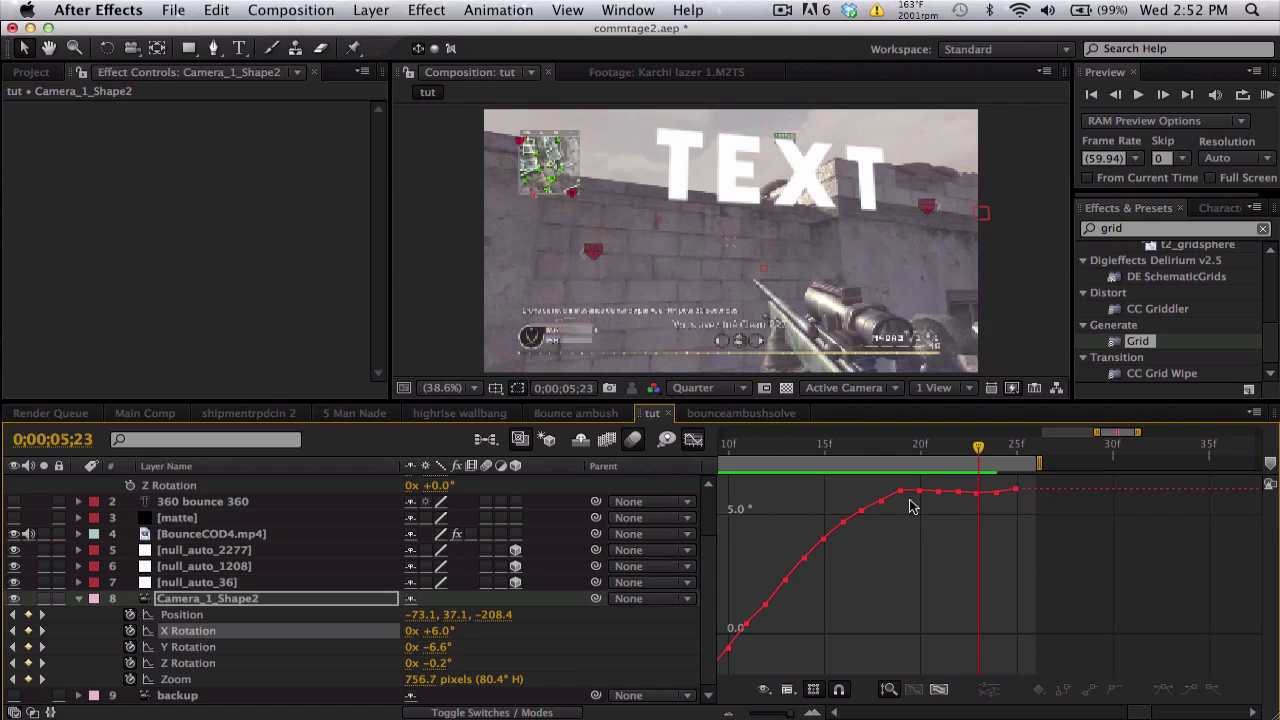
- Try -6.4° on Camera_1_Shape2's Y Rotation keyframe at 0;00;05;19, set it to -6.6° instead, and check the frame at 0;00;05;23
{"action": "left_click", "coordinate": [204, 649]}
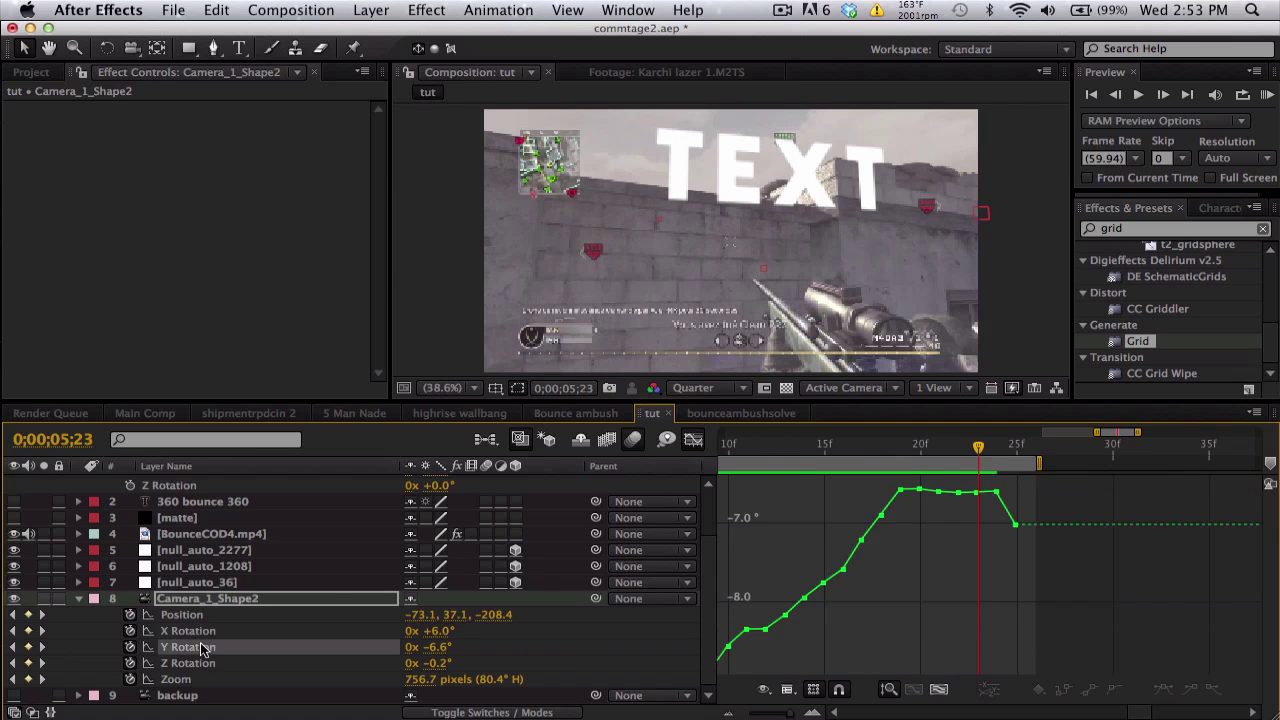
{"action": "left_click", "coordinate": [900, 445]}
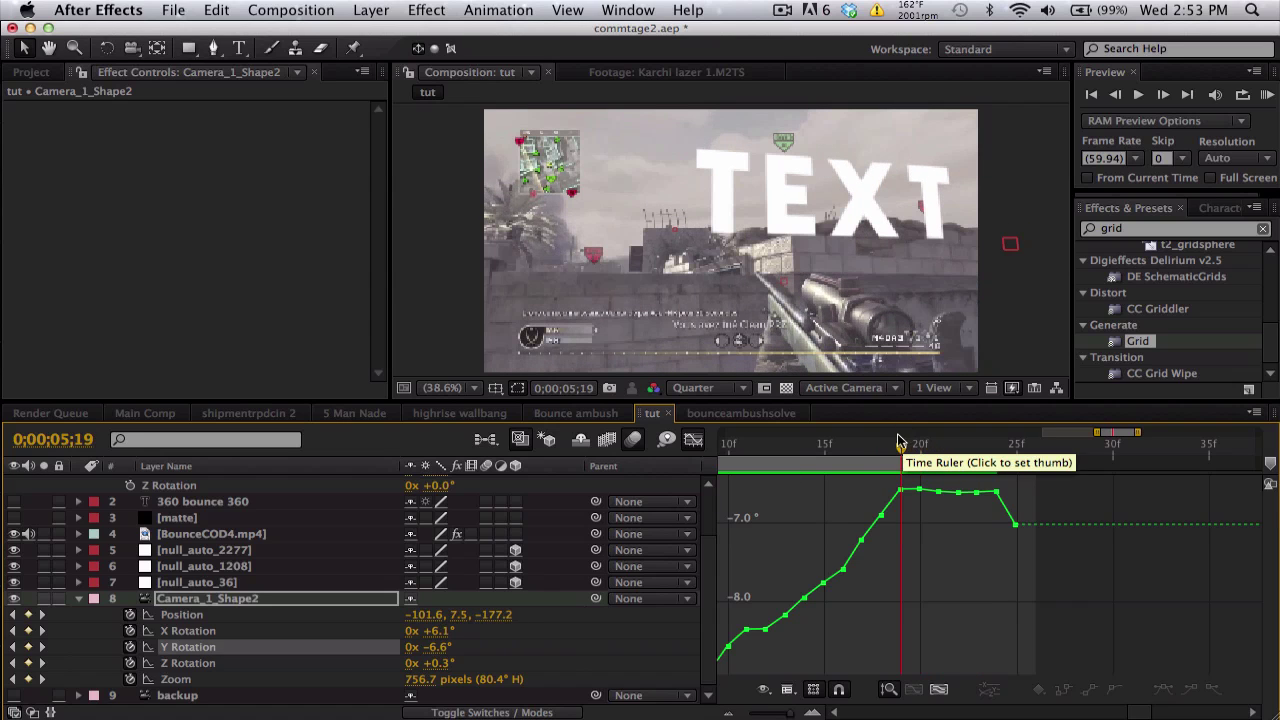
{"action": "left_click_drag", "start_coordinate": [437, 646], "coordinate": [439, 646]}
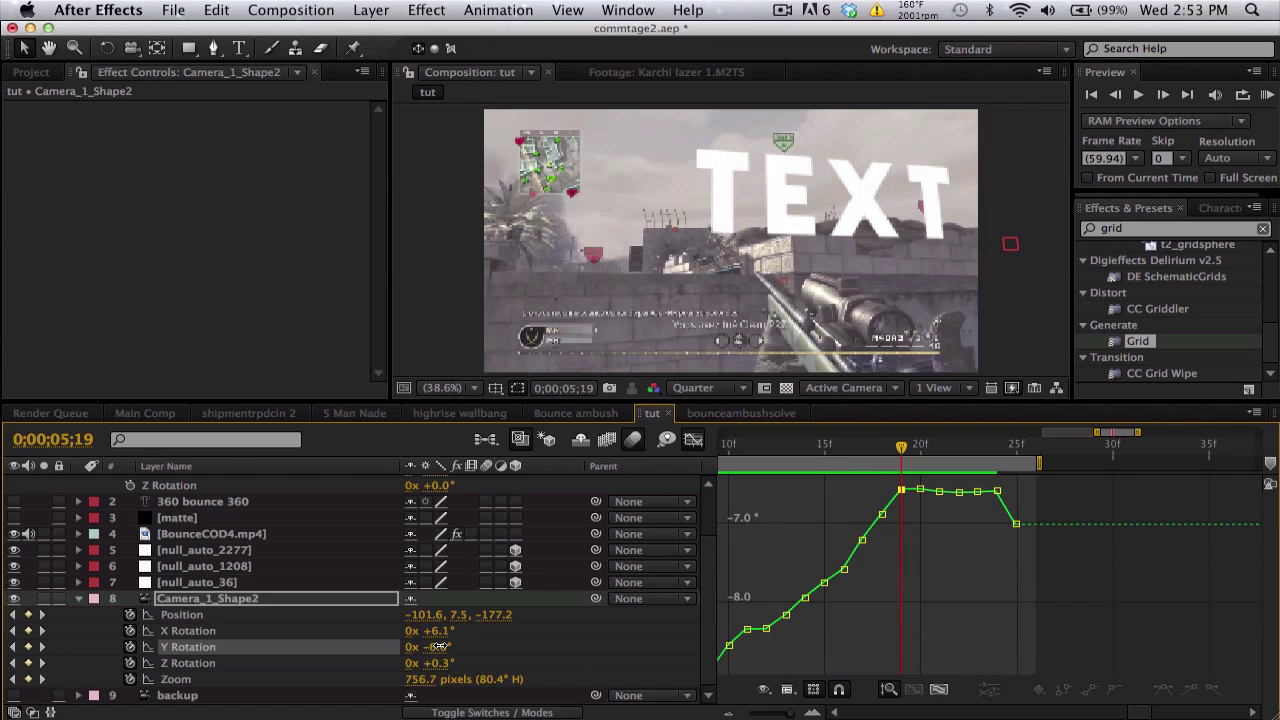
{"action": "left_click", "coordinate": [447, 648]}
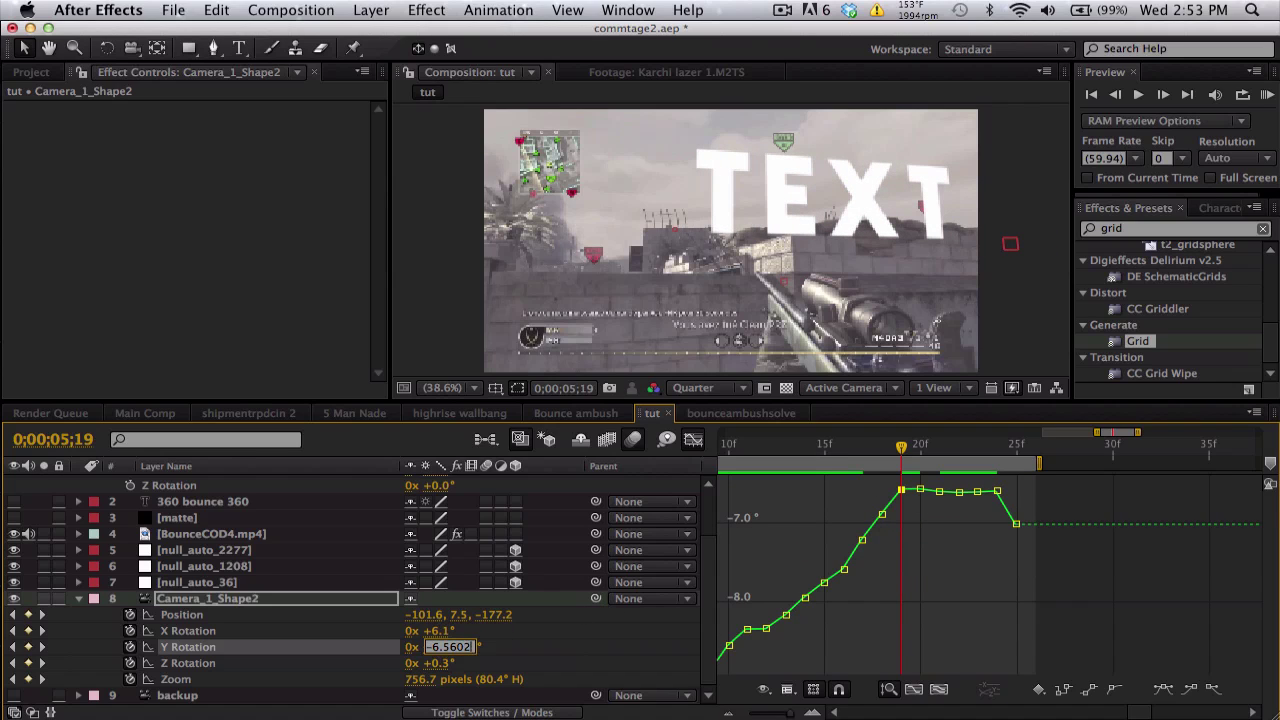
{"action": "type", "text": "-6.4"}
{"action": "key", "text": "Return"}
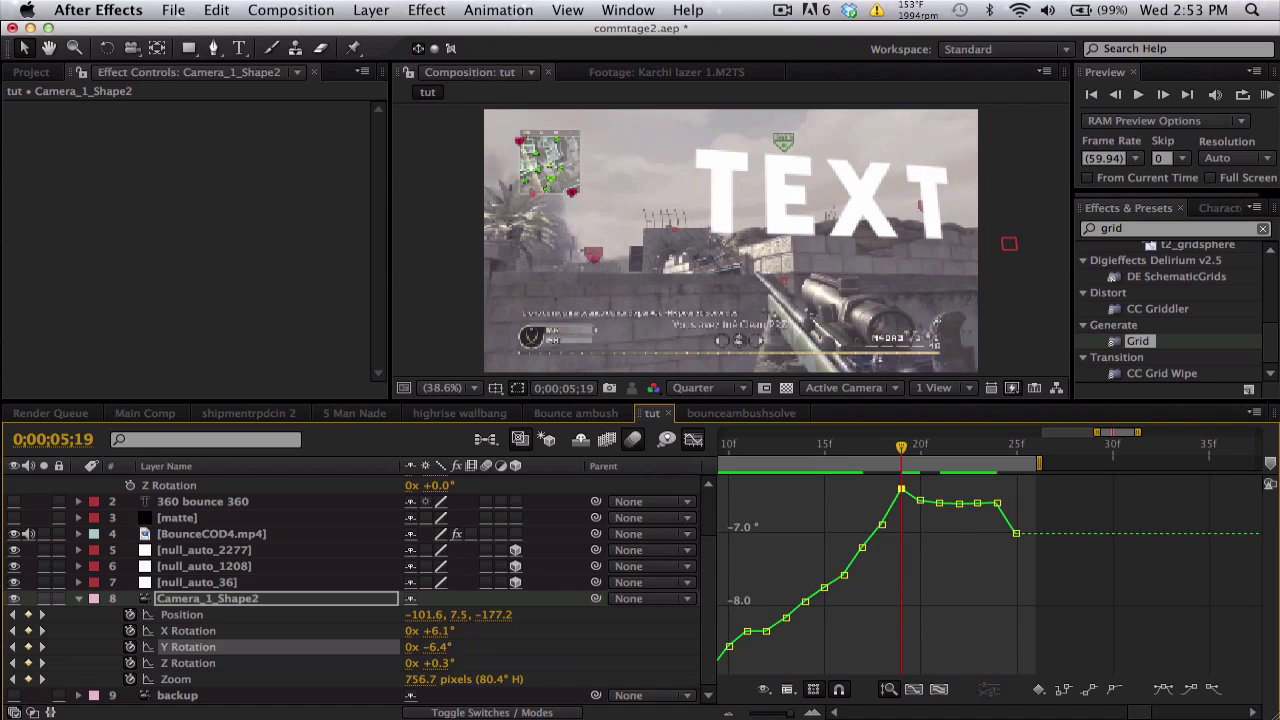
{"action": "left_click", "coordinate": [440, 647]}
{"action": "type", "text": "-6.6"}
{"action": "key", "text": "Return"}
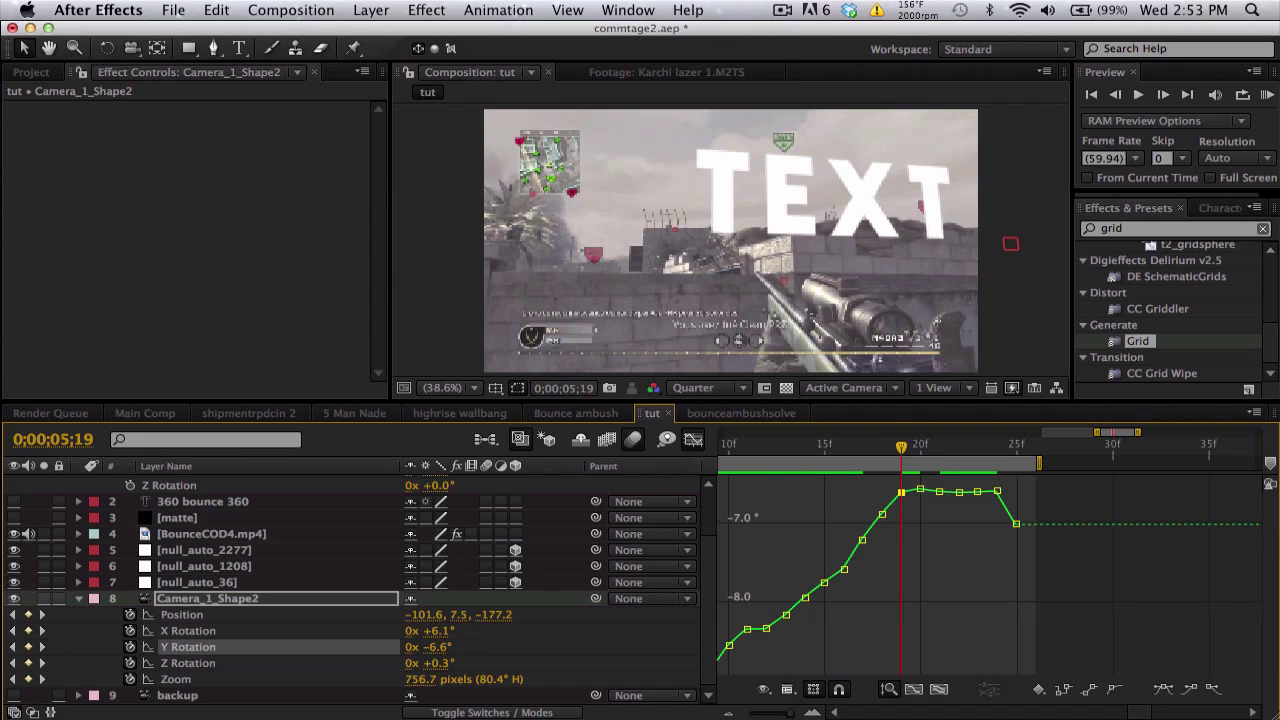
{"action": "left_click_drag", "start_coordinate": [902, 448], "coordinate": [977, 445]}
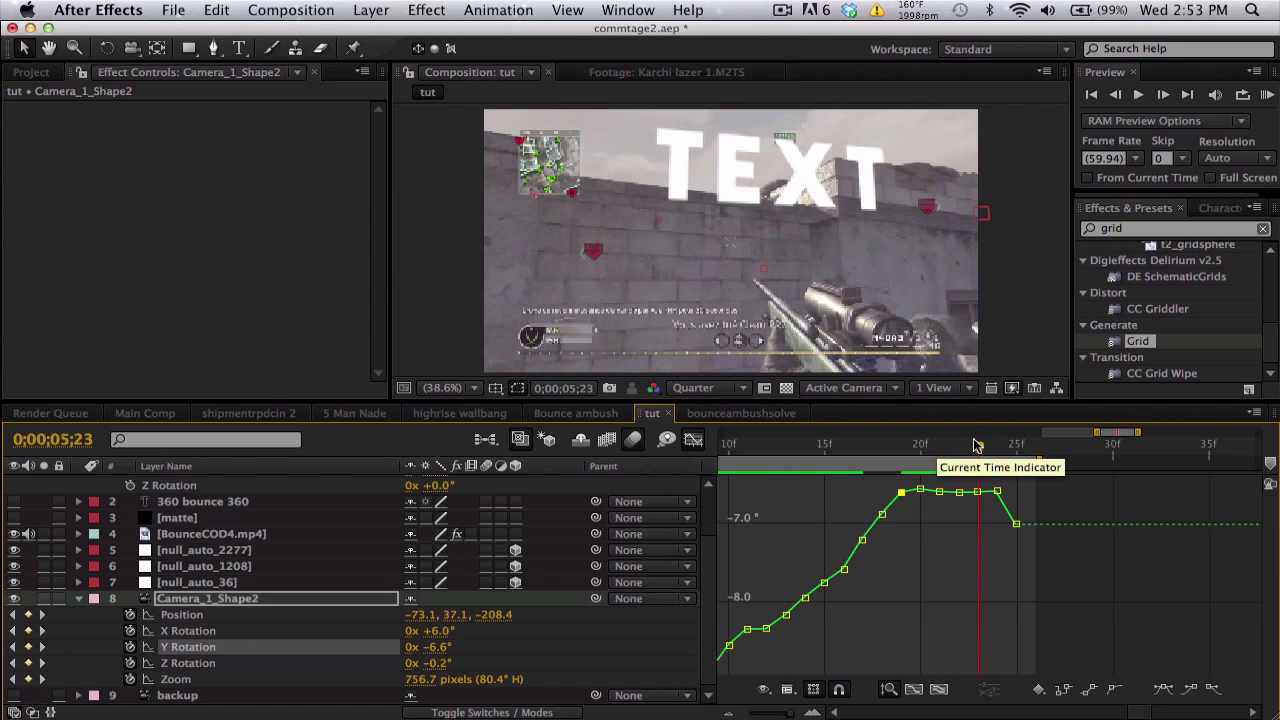
- Set Camera_1_Shape2's Z Rotation keyframe at 0;00;05;25 to -0.5°
{"action": "left_click", "coordinate": [246, 663]}
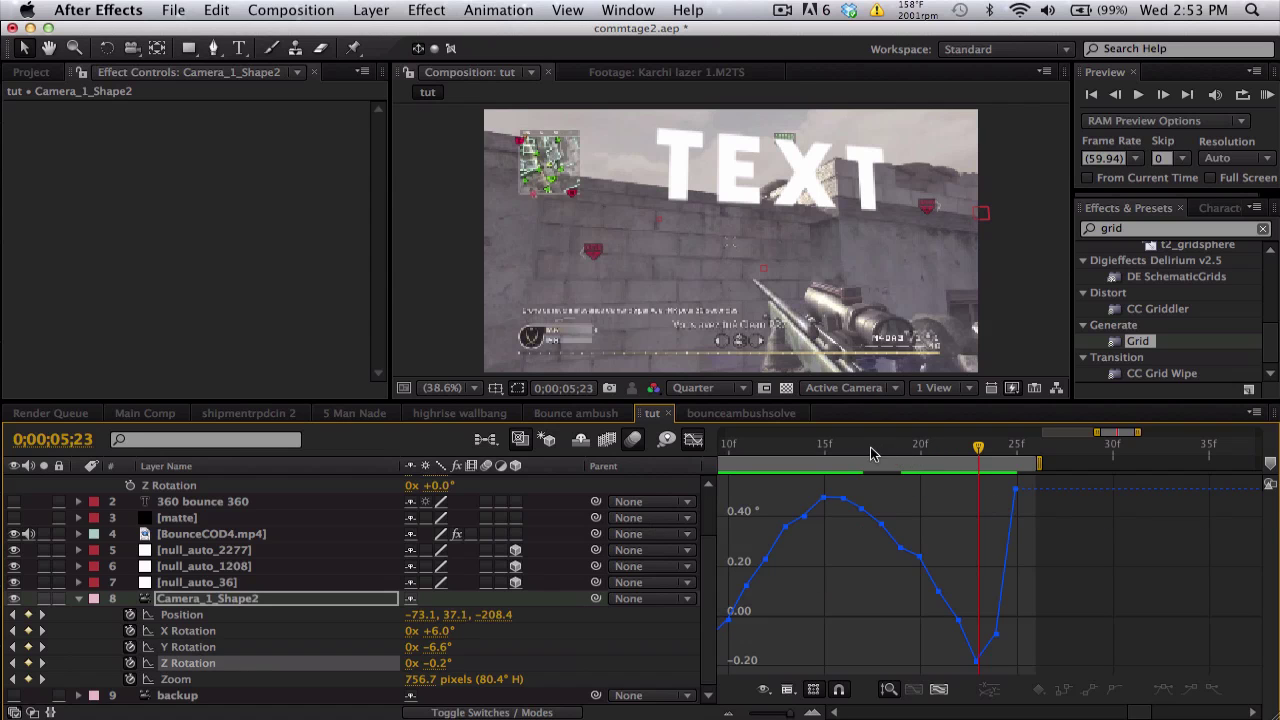
{"action": "left_click_drag", "start_coordinate": [868, 452], "coordinate": [1018, 440]}
{"action": "left_click_drag", "start_coordinate": [446, 663], "coordinate": [441, 664]}
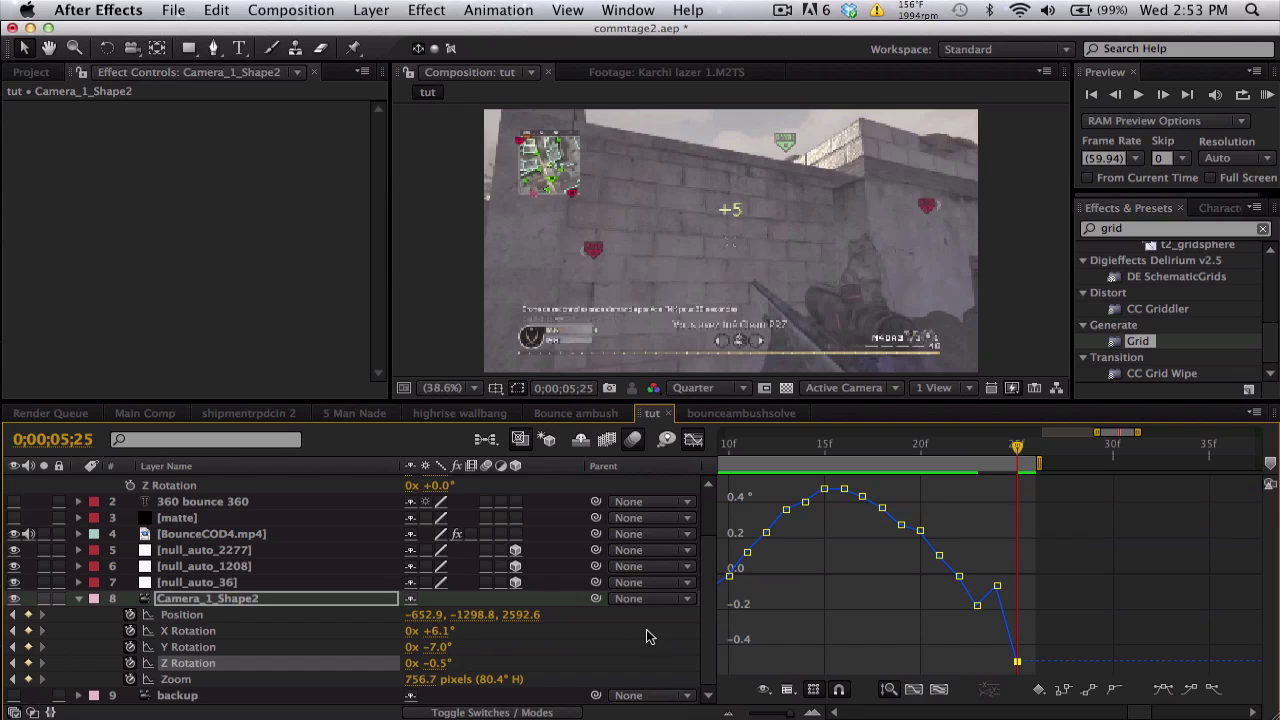
- Try -0.2° on the Z Rotation keyframe at 0;00;05;24, set it to -0.3° instead, and scrub through the nearby frames
{"action": "left_click", "coordinate": [1005, 453]}
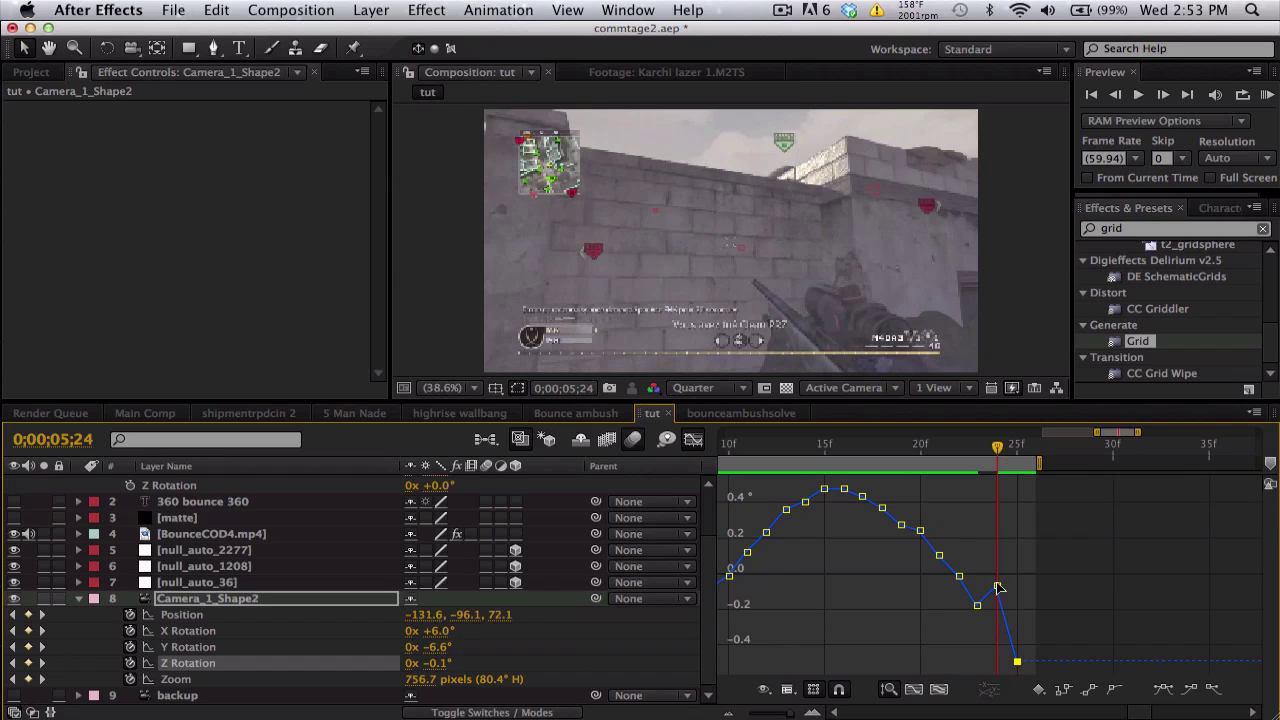
{"action": "left_click", "coordinate": [442, 663]}
{"action": "type", "text": "-0.2"}
{"action": "key", "text": "Return"}
{"action": "left_click", "coordinate": [438, 663]}
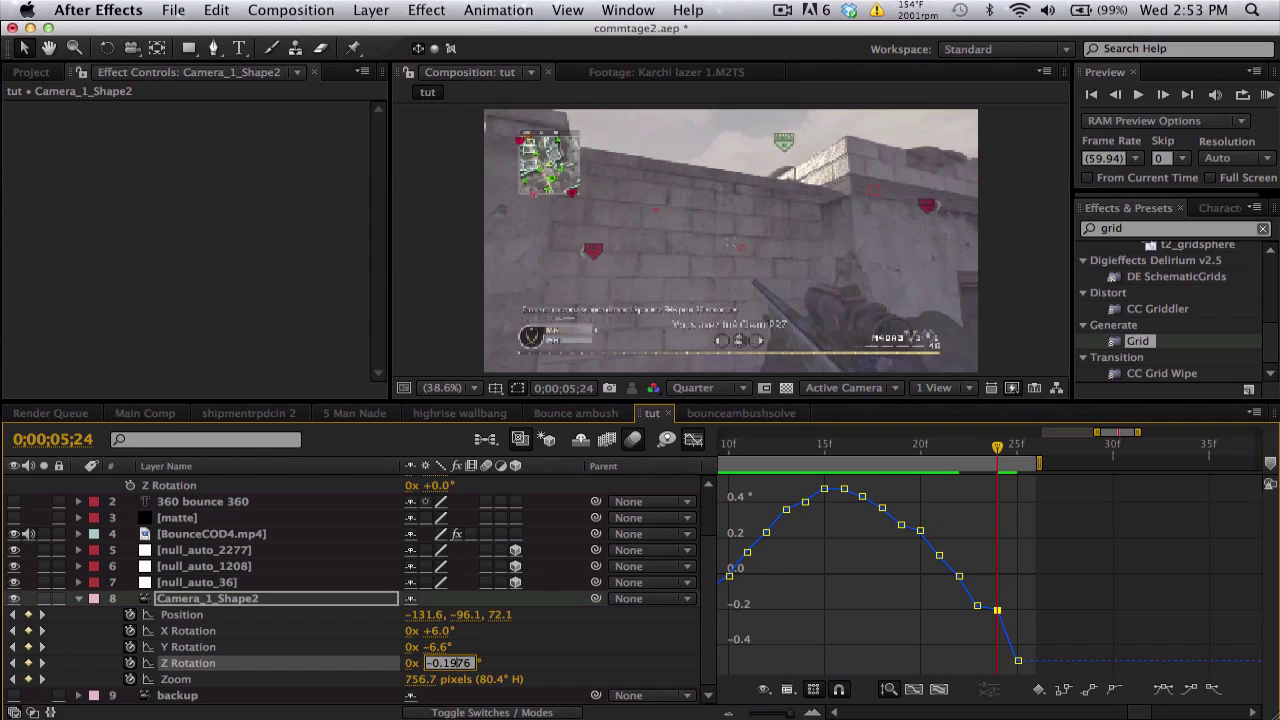
{"action": "key", "text": "Return"}
{"action": "left_click_drag", "start_coordinate": [854, 450], "coordinate": [989, 441]}
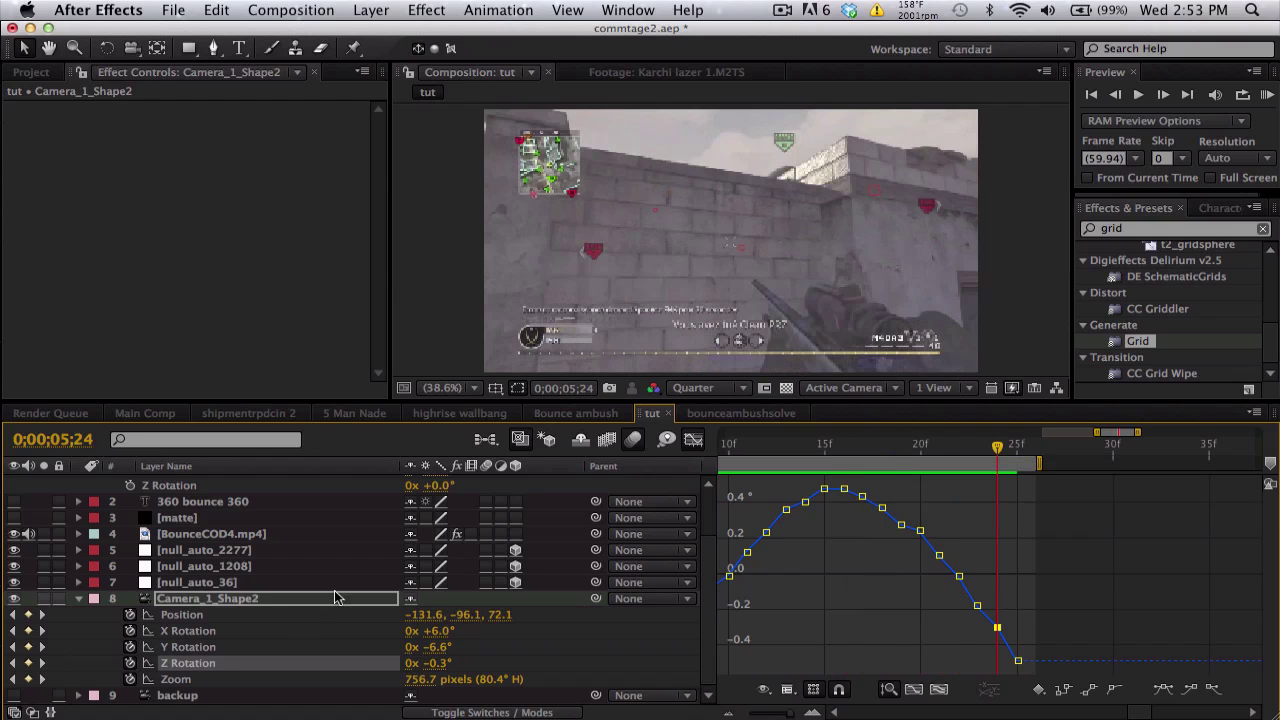
- Examine the speed graph of Camera_1_Shape2's Position, comparing the frames around 0;00;05;08 with the end of the shot from 0;00;05;23
{"action": "left_click", "coordinate": [215, 619]}
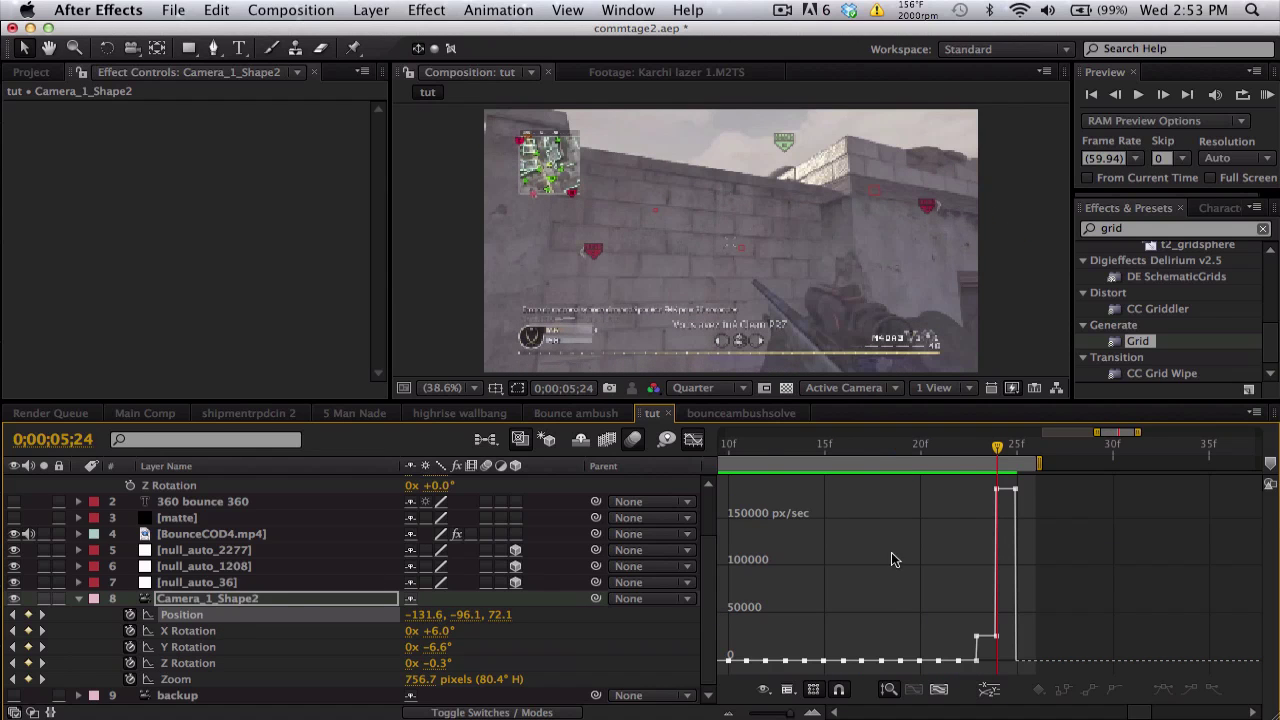
{"action": "key", "text": "minus"}
{"action": "scroll", "coordinate": [898, 560], "scroll_direction": "left", "scroll_amount": 3}
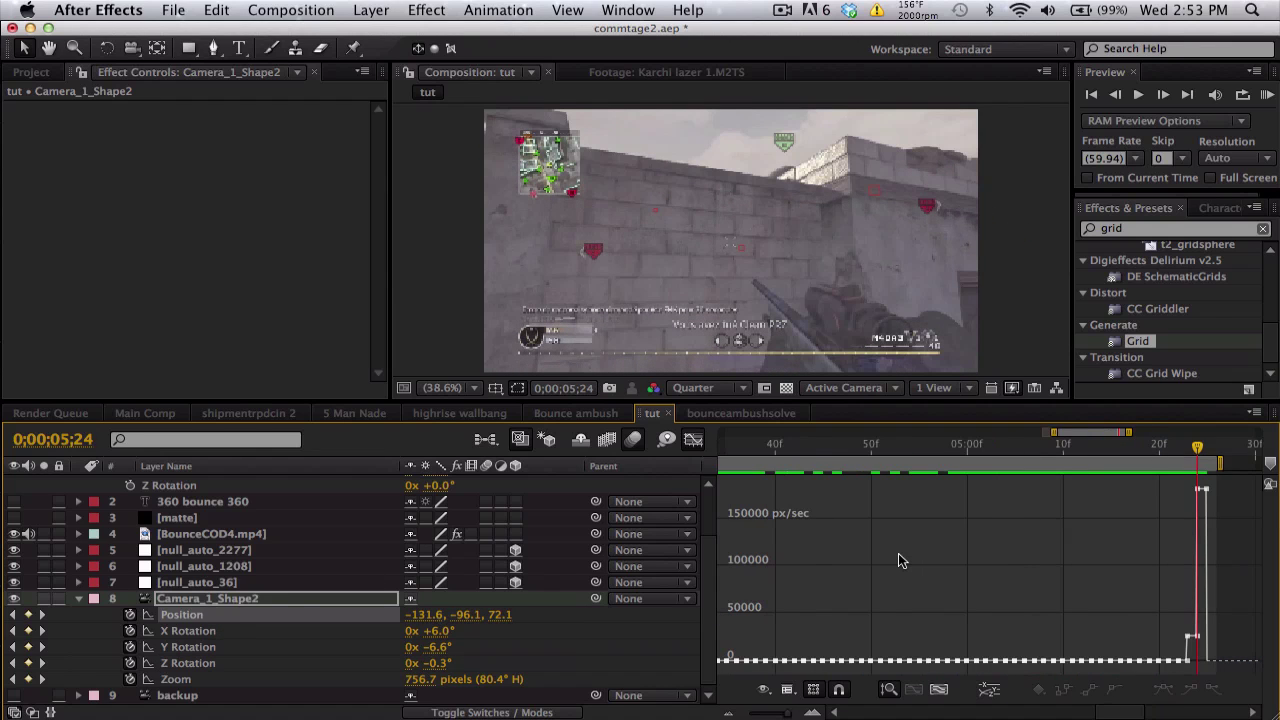
{"action": "key", "text": "minus"}
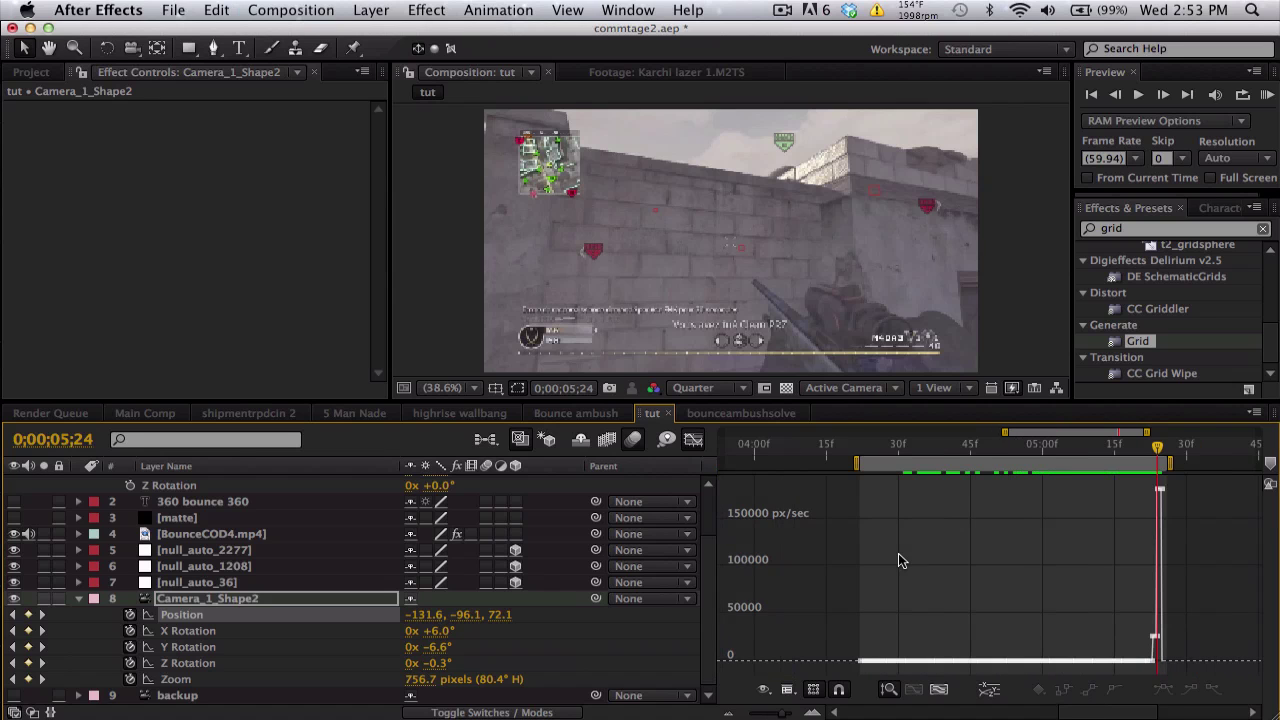
{"action": "left_click_drag", "start_coordinate": [1027, 448], "coordinate": [1080, 449]}
{"action": "key", "text": "equal"}
{"action": "key", "text": "equal"}
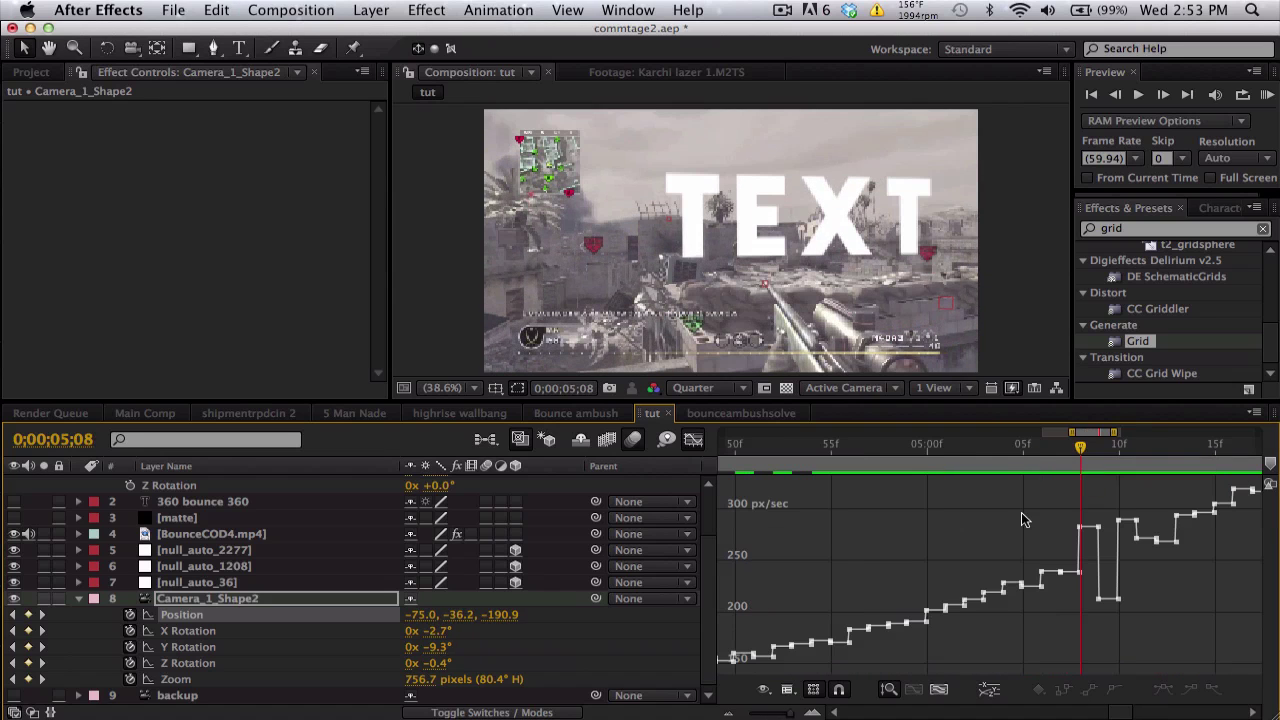
{"action": "scroll", "coordinate": [1022, 519], "scroll_direction": "right", "scroll_amount": 3}
{"action": "scroll", "coordinate": [1022, 519], "scroll_direction": "right", "scroll_amount": 3}
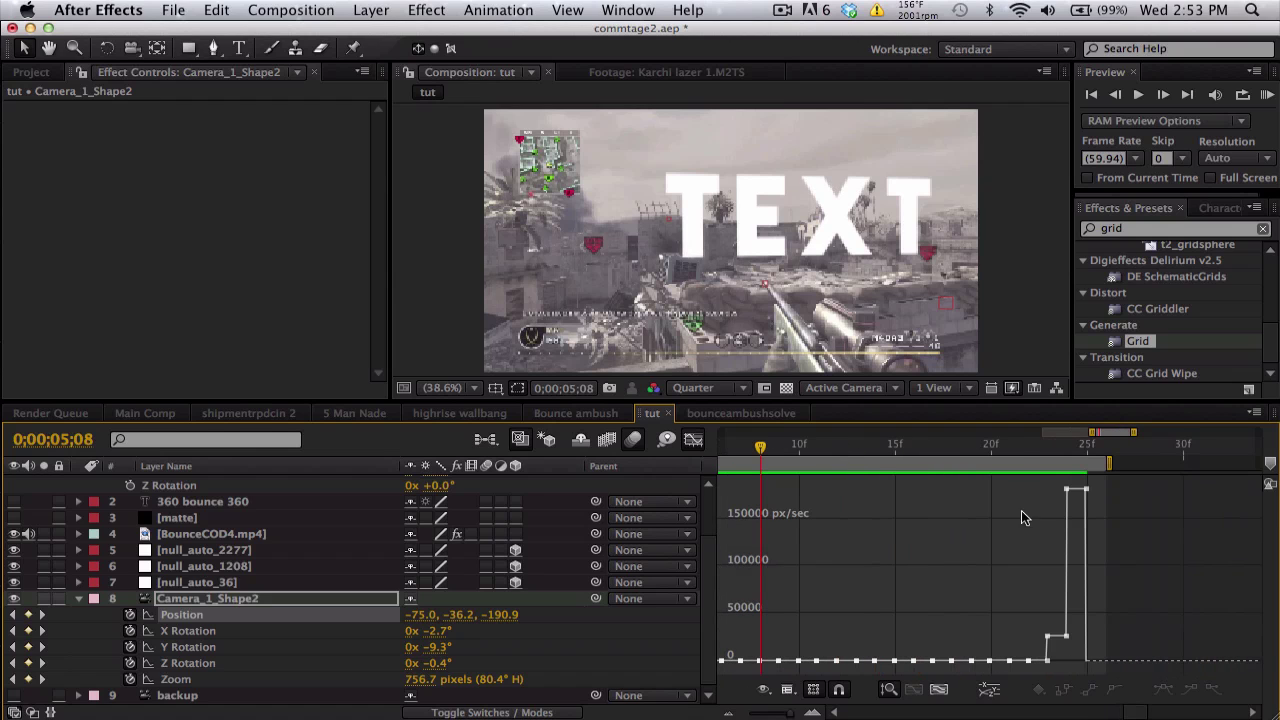
{"action": "mouse_move", "coordinate": [1036, 456]}
{"action": "left_mouse_down"}
{"action": "mouse_move", "coordinate": [1063, 452]}
{"action": "mouse_move", "coordinate": [1048, 455]}
{"action": "left_mouse_up"}
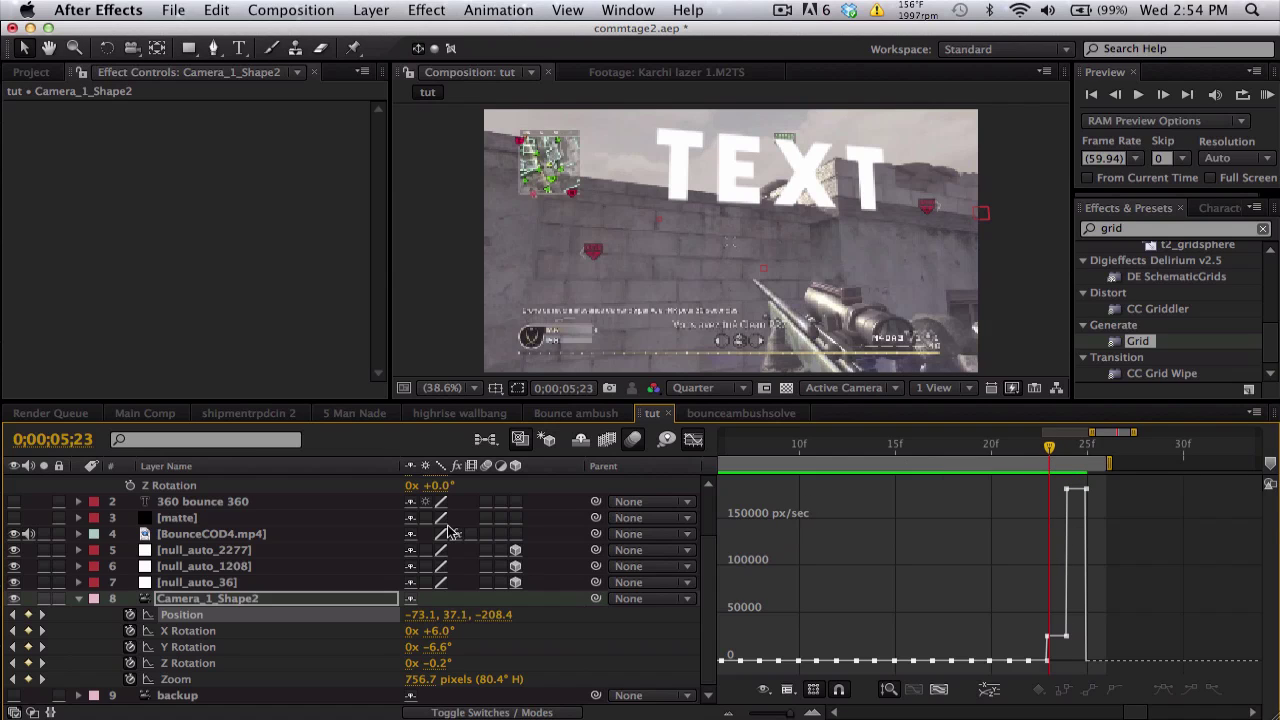
- Separate Camera_1_Shape2's Position into individual X, Y and Z Position properties
{"action": "right_click", "coordinate": [193, 620]}
{"action": "left_click", "coordinate": [270, 577]}
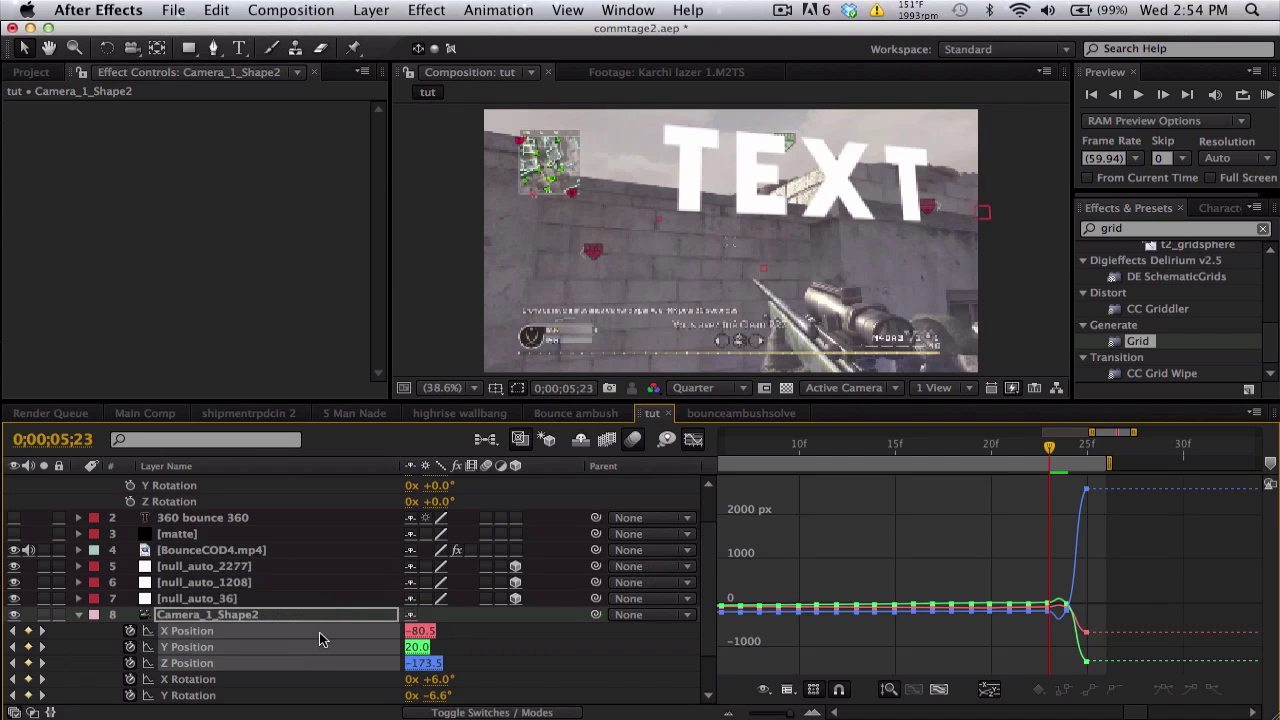
{"action": "left_click", "coordinate": [311, 613]}
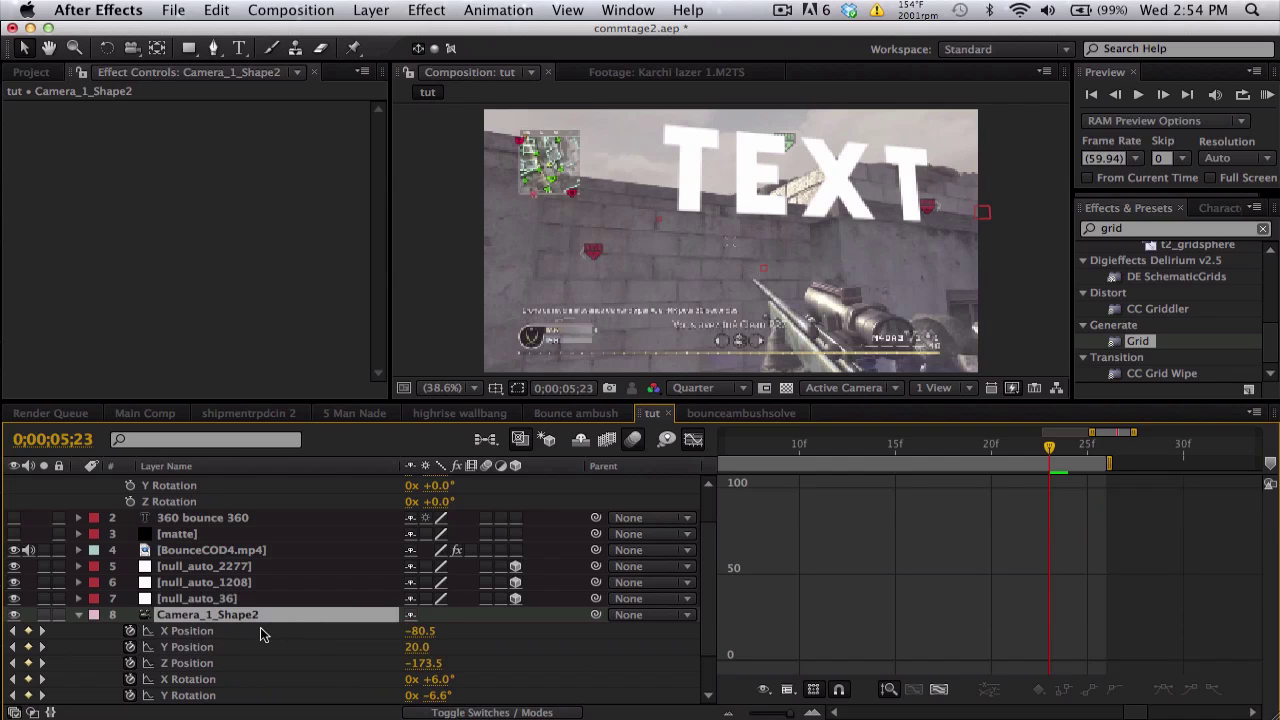
- Set the camera's X Position at 0;00;05;25 to about -100.9 and adjust the curve handles around the last keyframes
{"action": "left_click", "coordinate": [260, 627]}
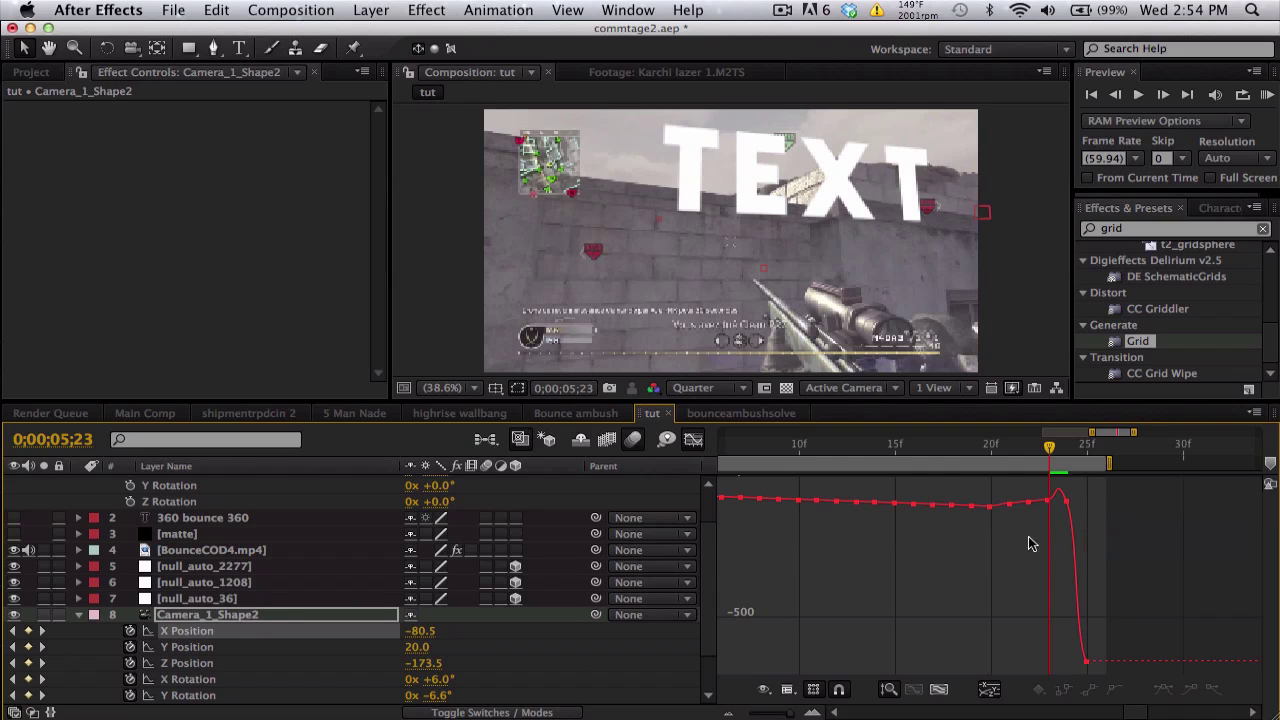
{"action": "key", "text": "="}
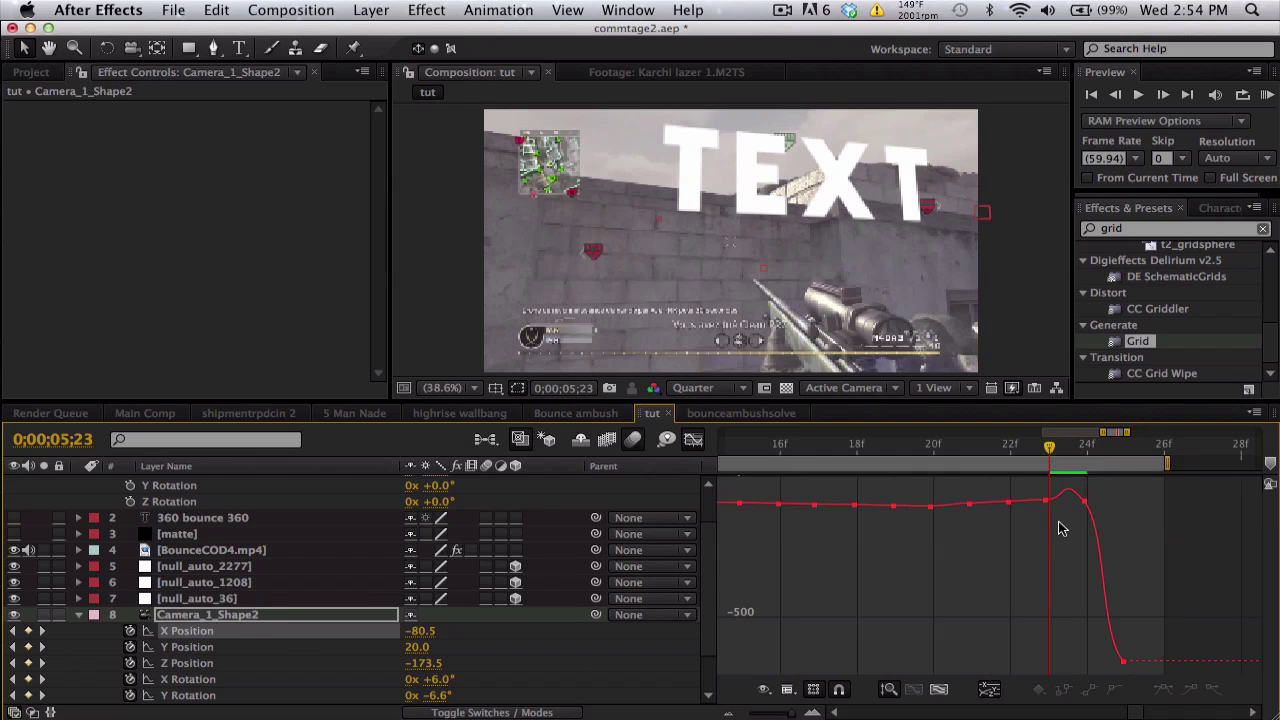
{"action": "scroll", "coordinate": [1108, 540], "scroll_direction": "right", "scroll_amount": 1}
{"action": "left_click", "coordinate": [1068, 450]}
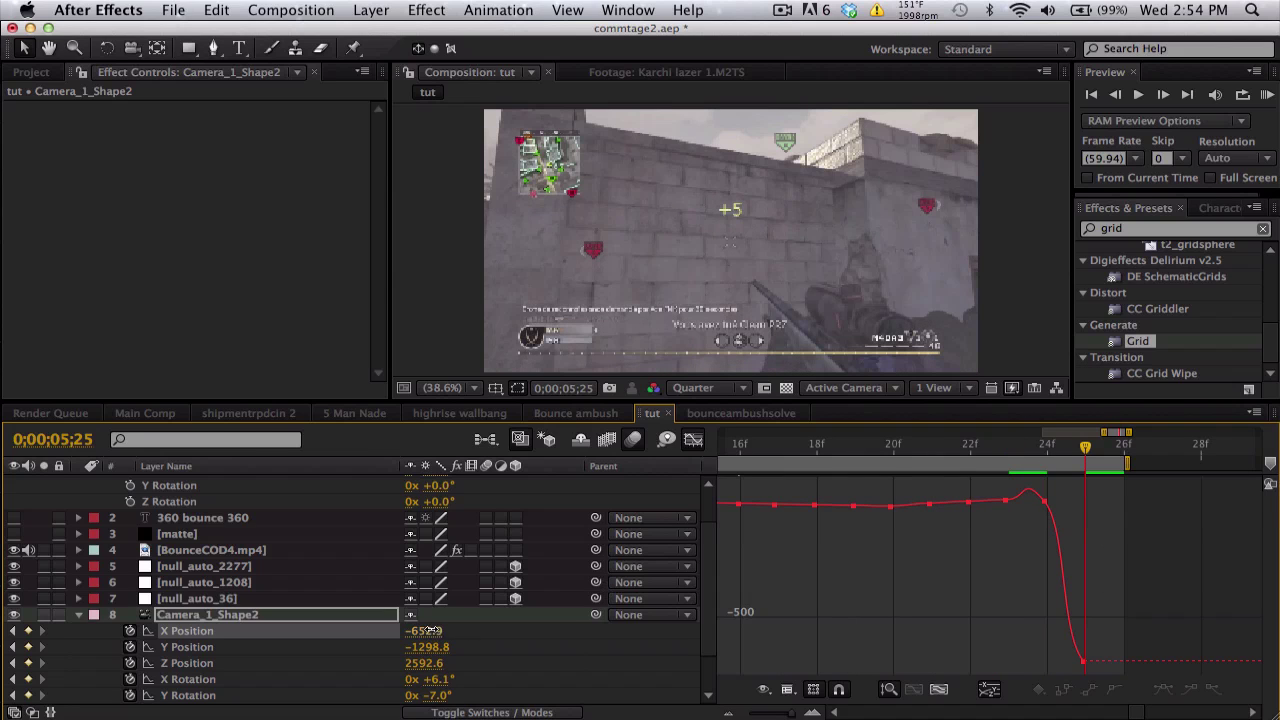
{"action": "left_click_drag", "start_coordinate": [430, 630], "coordinate": [958, 578]}
{"action": "left_click_drag", "start_coordinate": [1068, 659], "coordinate": [1080, 565]}
{"action": "left_click_drag", "start_coordinate": [1060, 518], "coordinate": [1086, 550]}
{"action": "left_click_drag", "start_coordinate": [1005, 492], "coordinate": [1022, 491]}
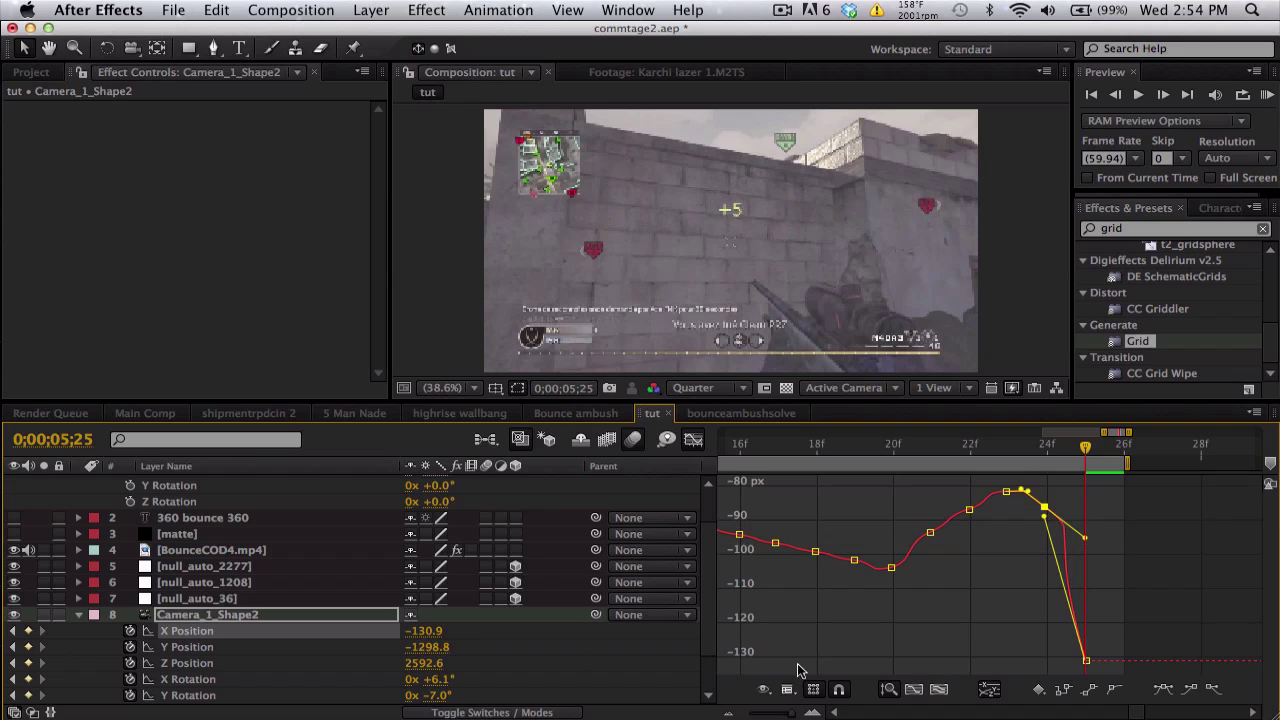
{"action": "left_click_drag", "start_coordinate": [428, 631], "coordinate": [453, 627]}
{"action": "left_click_drag", "start_coordinate": [1046, 494], "coordinate": [1063, 600]}
{"action": "key", "text": "minus"}
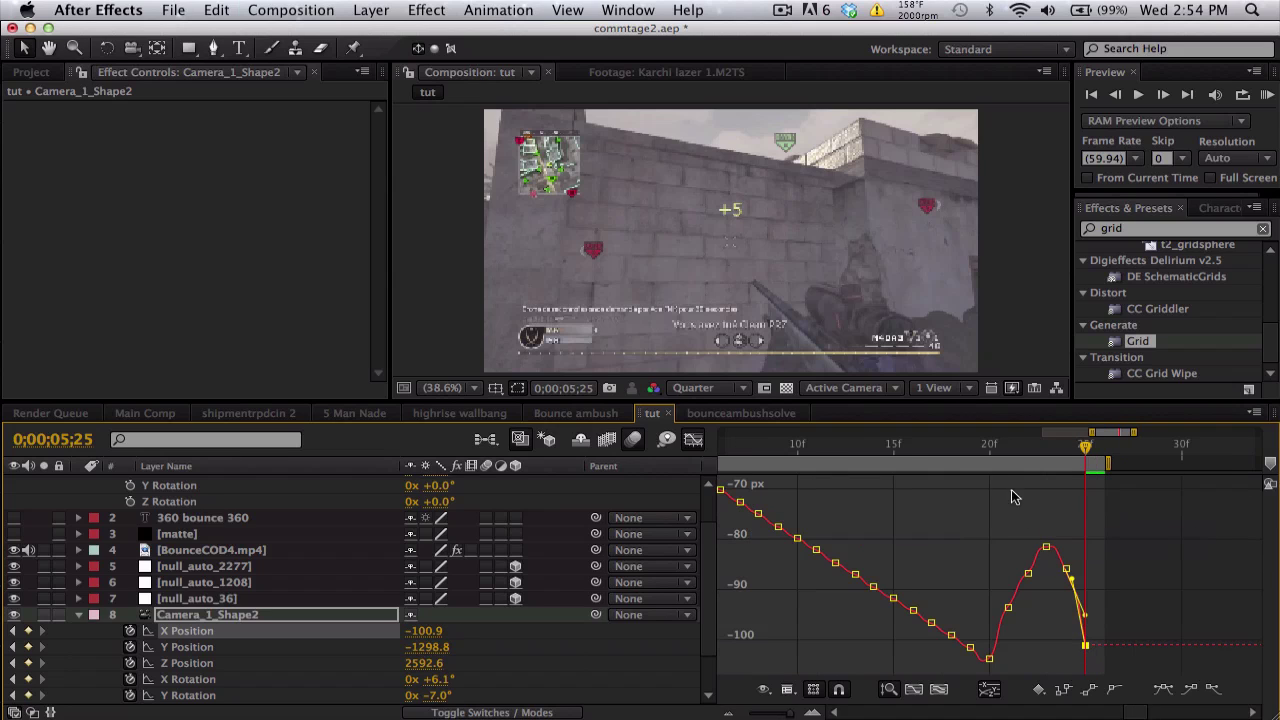
- Set the camera's X Position to about -102.5 at 0;00;05;21 and about -104.7 at 0;00;05;22
{"action": "left_click_drag", "start_coordinate": [961, 448], "coordinate": [1025, 447]}
{"action": "key", "text": "Page_Up"}
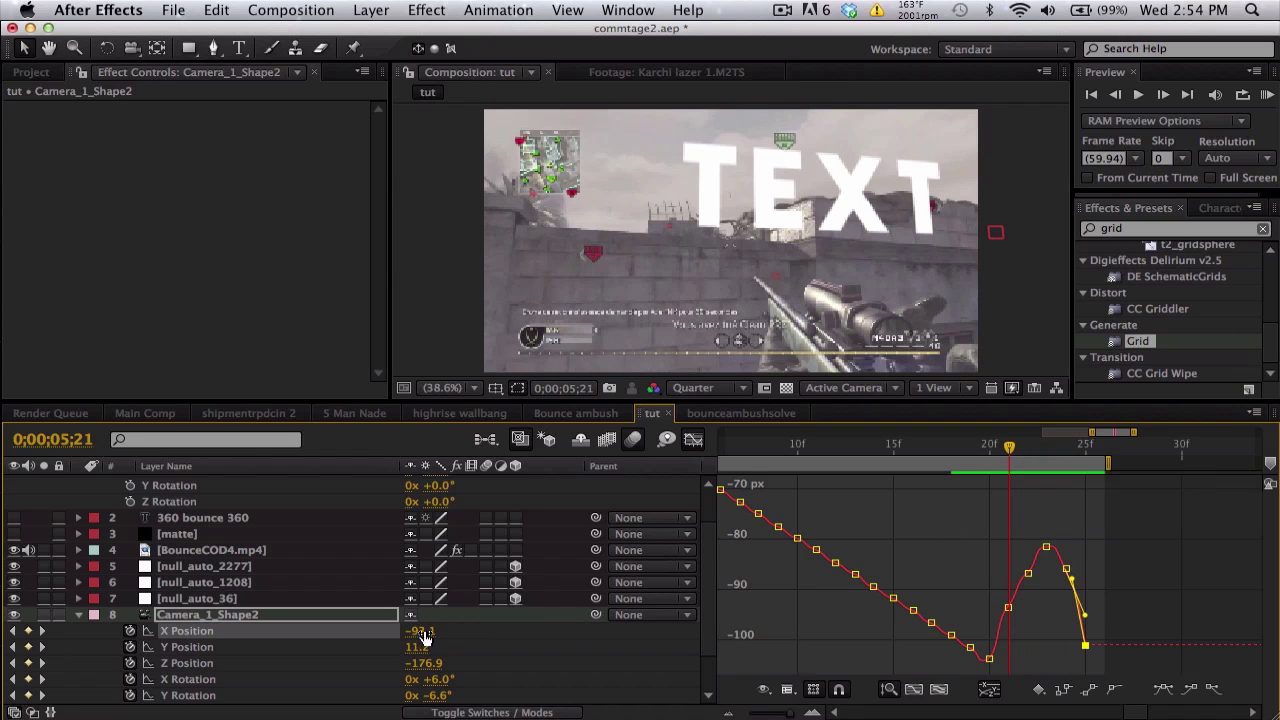
{"action": "left_click_drag", "start_coordinate": [422, 630], "coordinate": [417, 636]}
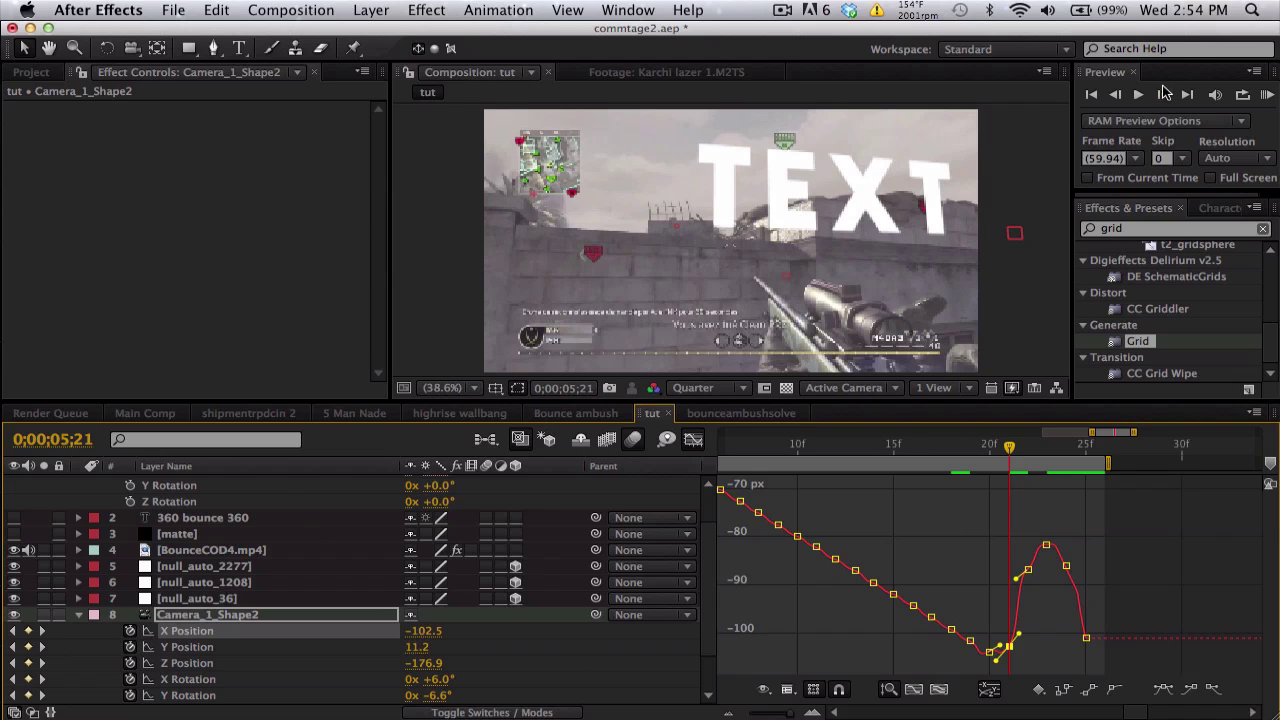
{"action": "left_click", "coordinate": [1163, 93]}
{"action": "left_click_drag", "start_coordinate": [420, 632], "coordinate": [403, 628]}
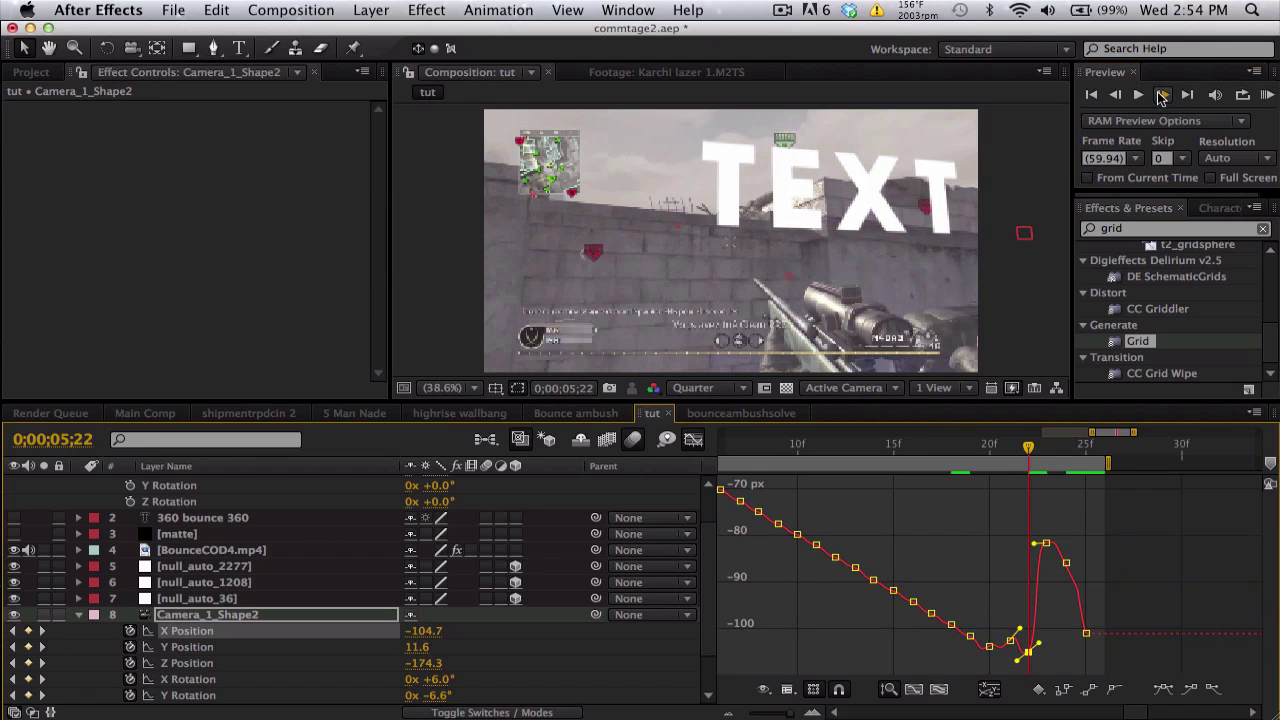
- Lower the X Position keyframes at 0;00;05;23 and 0;00;05;24 to continue the downward curve, and set 0;00;05;25 to about -109.9
{"action": "left_click", "coordinate": [1162, 94]}
{"action": "left_click_drag", "start_coordinate": [413, 634], "coordinate": [390, 632]}
{"action": "left_click", "coordinate": [1162, 94]}
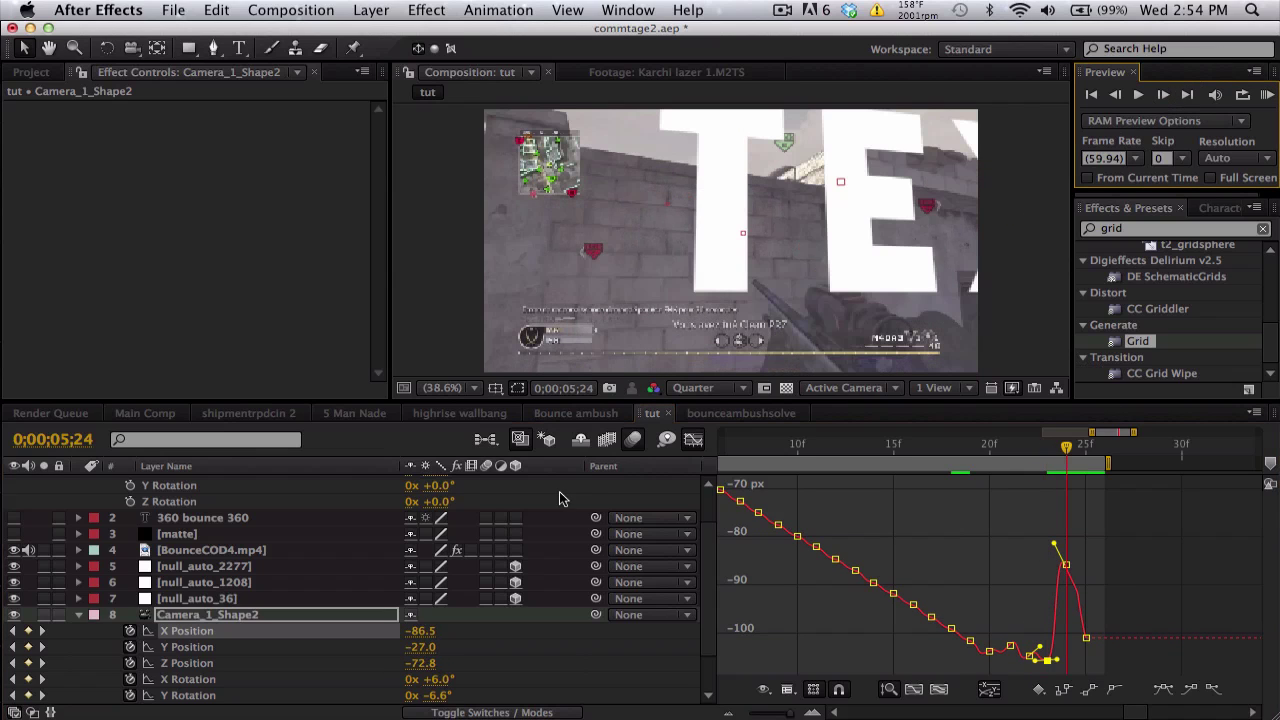
{"action": "left_click_drag", "start_coordinate": [418, 636], "coordinate": [396, 630]}
{"action": "left_click", "coordinate": [1162, 94]}
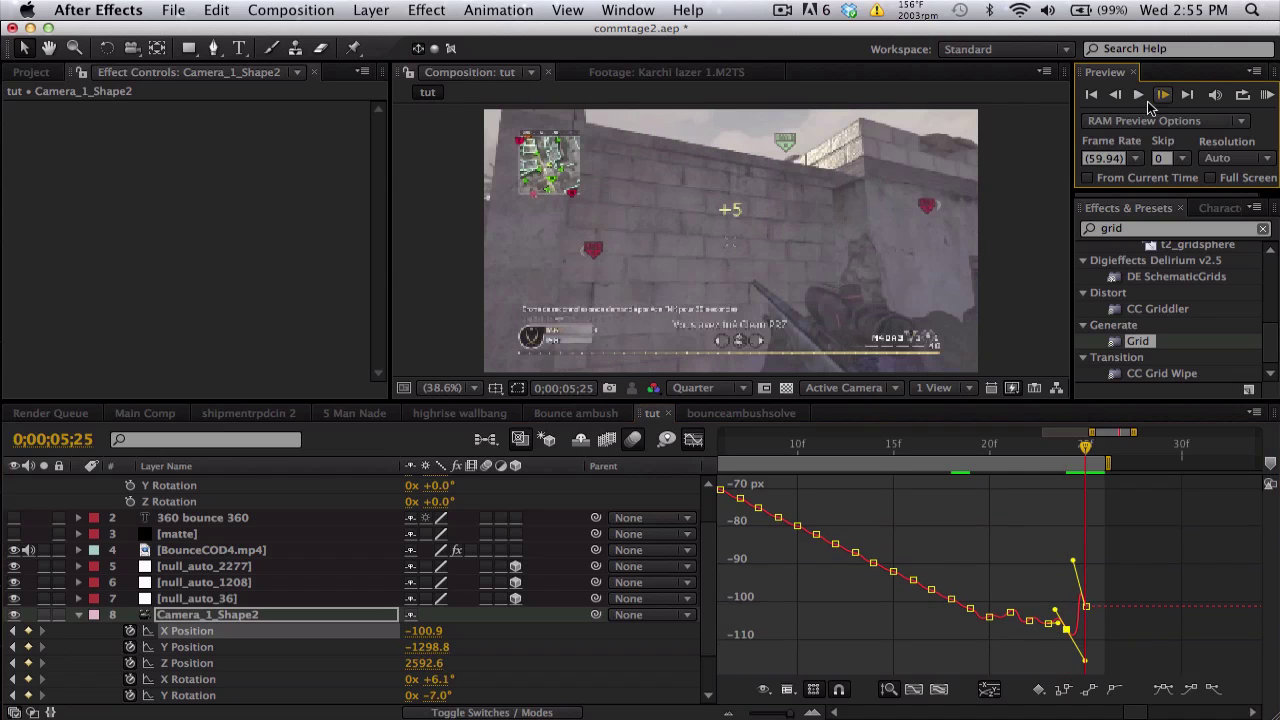
{"action": "left_click_drag", "start_coordinate": [425, 632], "coordinate": [418, 632]}
- Smooth the X Position curve by adjusting the handles between its last two keyframes and at the 0;00;05;21 keyframe
{"action": "key", "text": "="}
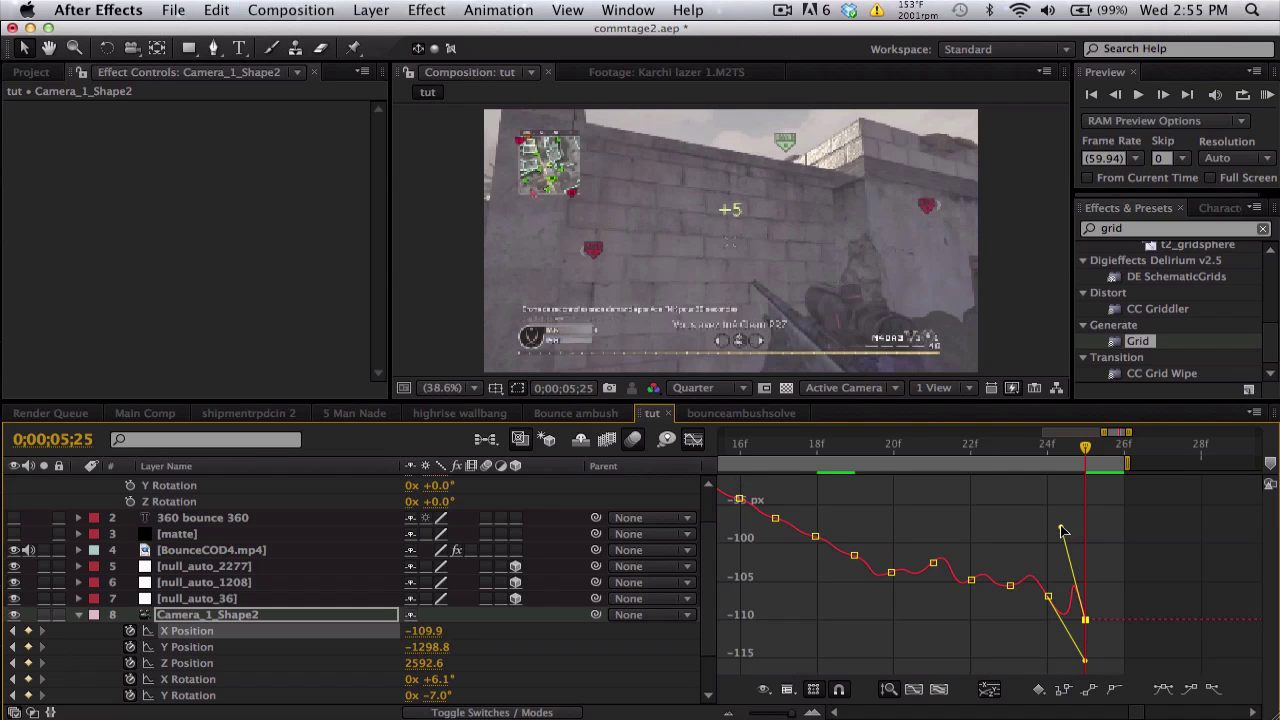
{"action": "left_click_drag", "start_coordinate": [1062, 530], "coordinate": [1060, 567]}
{"action": "left_click_drag", "start_coordinate": [1085, 662], "coordinate": [1059, 623]}
{"action": "left_click", "coordinate": [934, 589]}
{"action": "left_click_drag", "start_coordinate": [953, 561], "coordinate": [955, 607]}
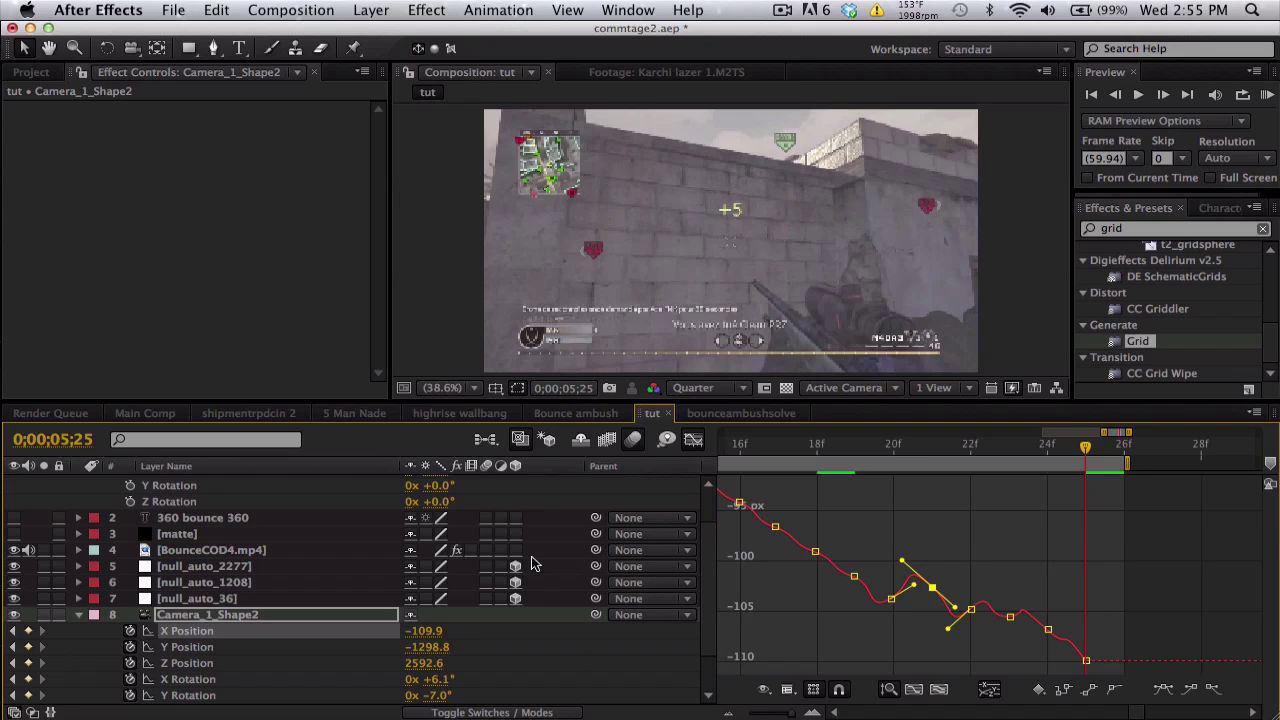
- Set the camera's Y Position at 0;00;05;25 to about -38.8 and flatten the curve handles between the last two keyframes
{"action": "left_click", "coordinate": [228, 648]}
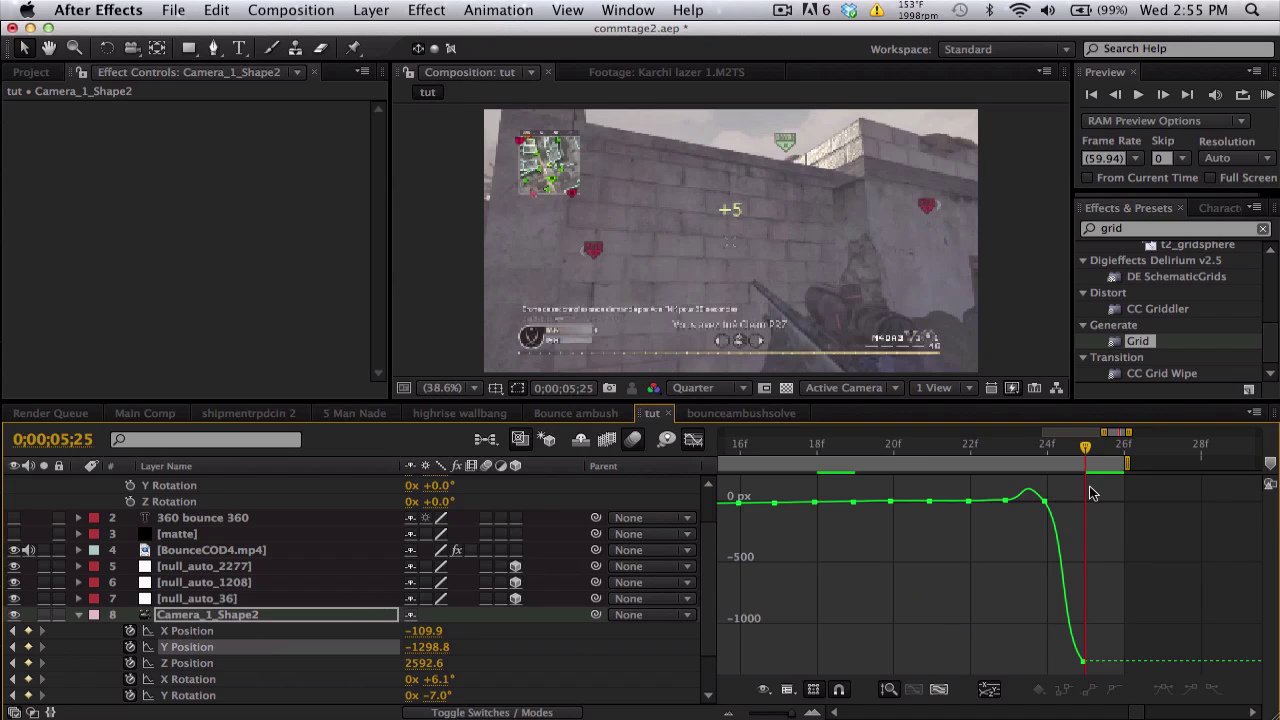
{"action": "left_click", "coordinate": [1085, 663]}
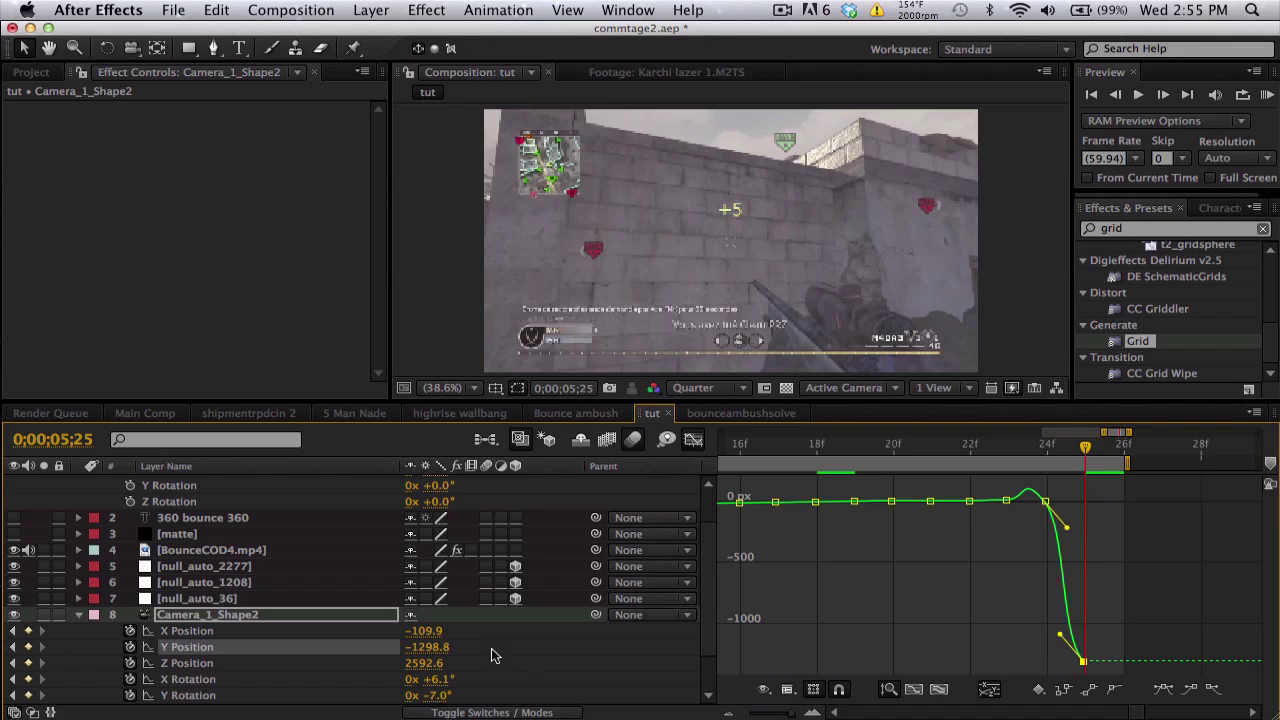
{"action": "left_click_drag", "start_coordinate": [435, 647], "coordinate": [987, 623]}
{"action": "left_click_drag", "start_coordinate": [443, 648], "coordinate": [1032, 617]}
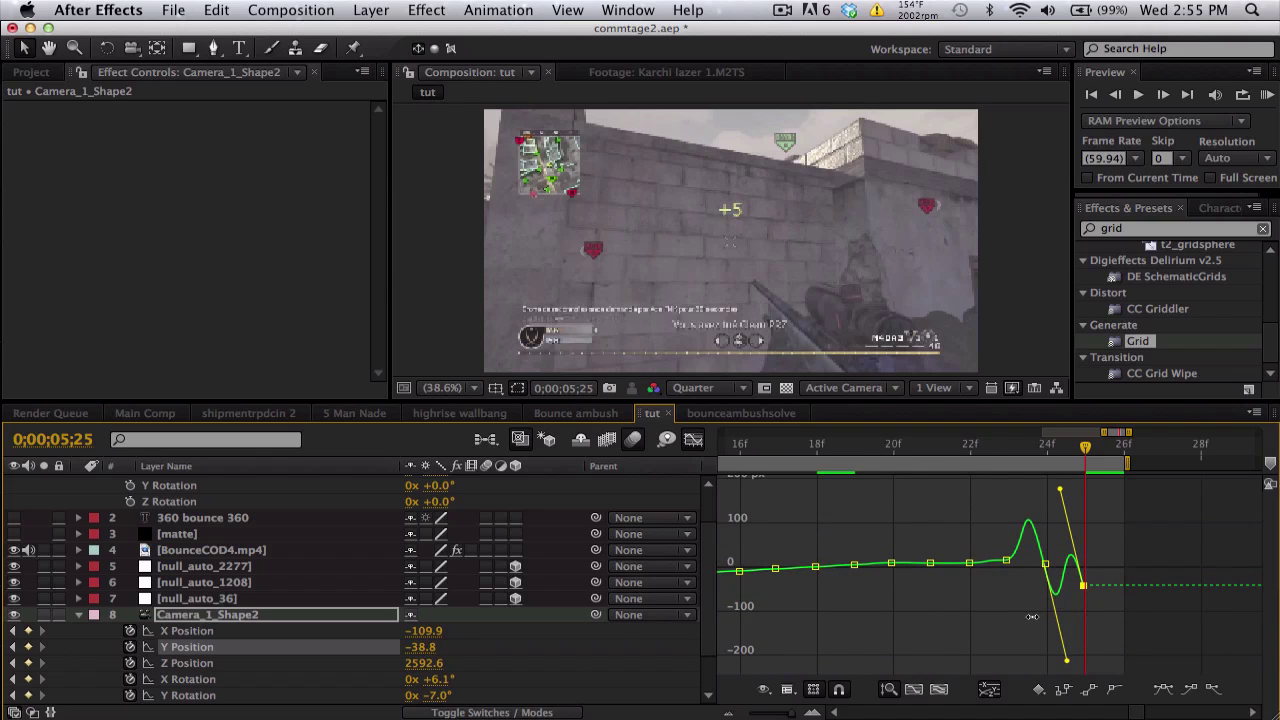
{"action": "key", "text": "equal"}
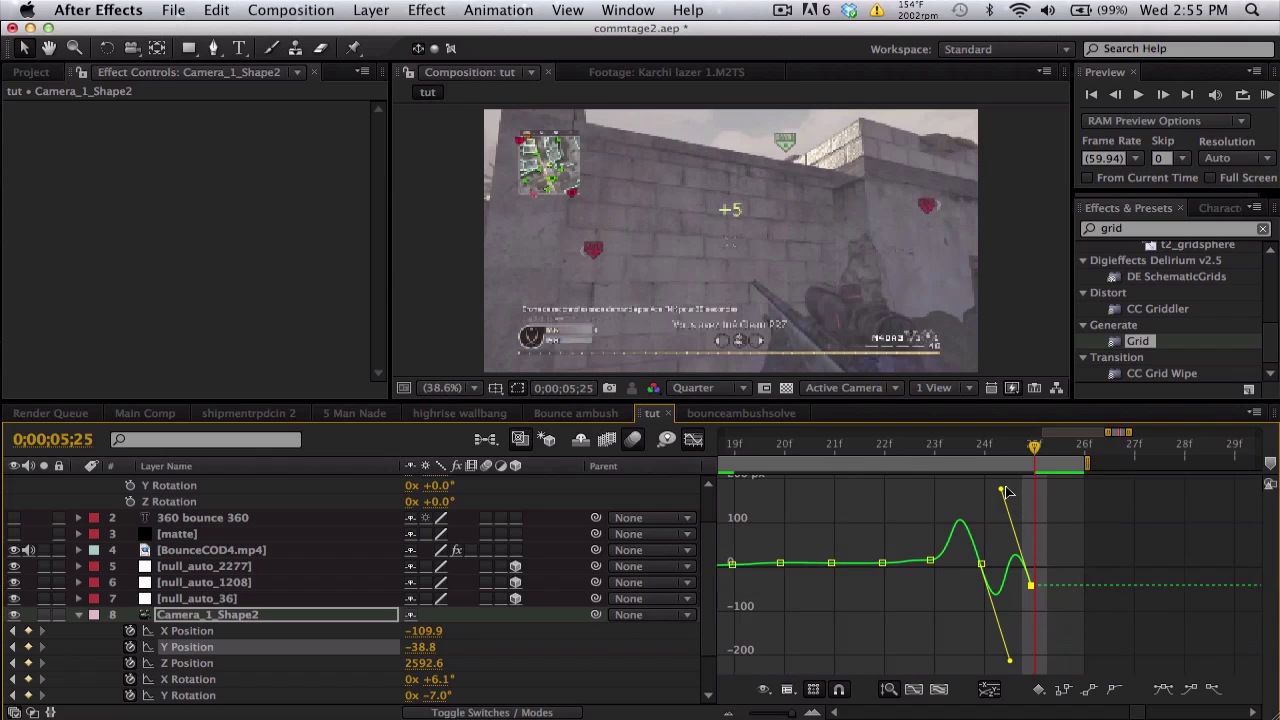
{"action": "left_click_drag", "start_coordinate": [1005, 491], "coordinate": [1006, 600]}
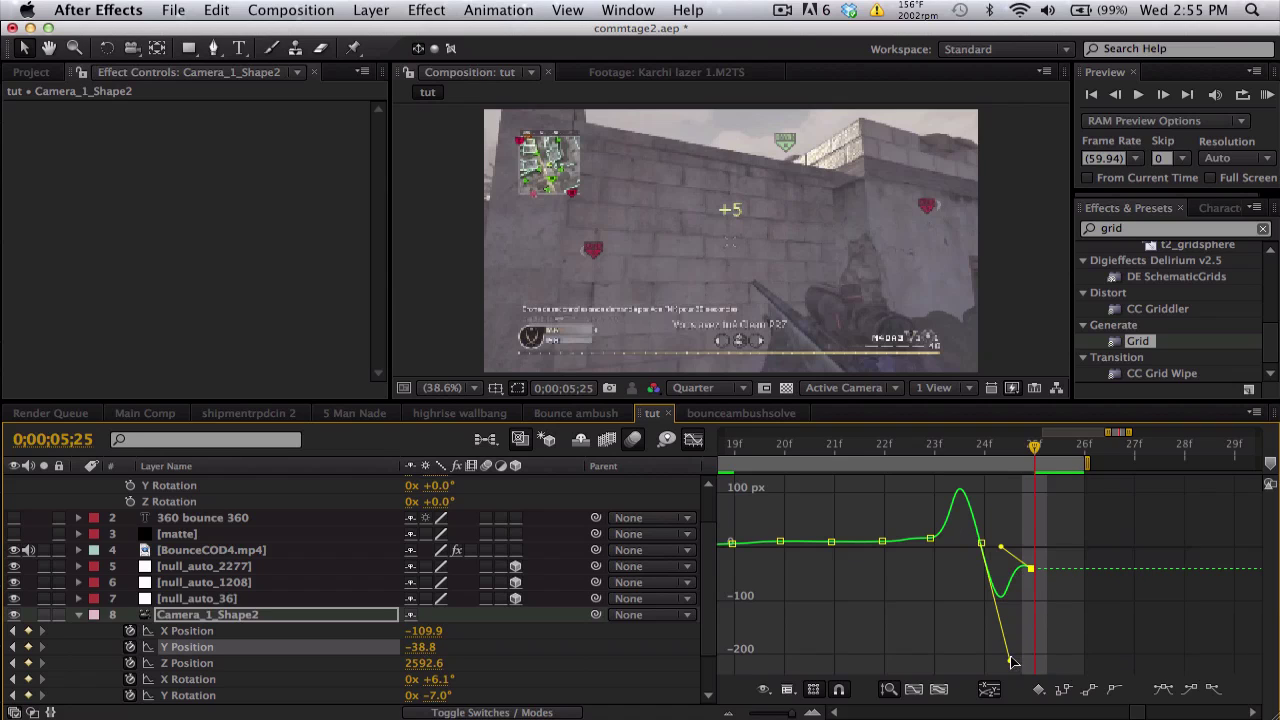
{"action": "left_click_drag", "start_coordinate": [1010, 661], "coordinate": [1006, 580]}
- Lower the camera's Z Position at 0;00;05;25 to about -72.4 and pull in the curve handles between the last two keyframes
{"action": "left_click", "coordinate": [266, 664]}
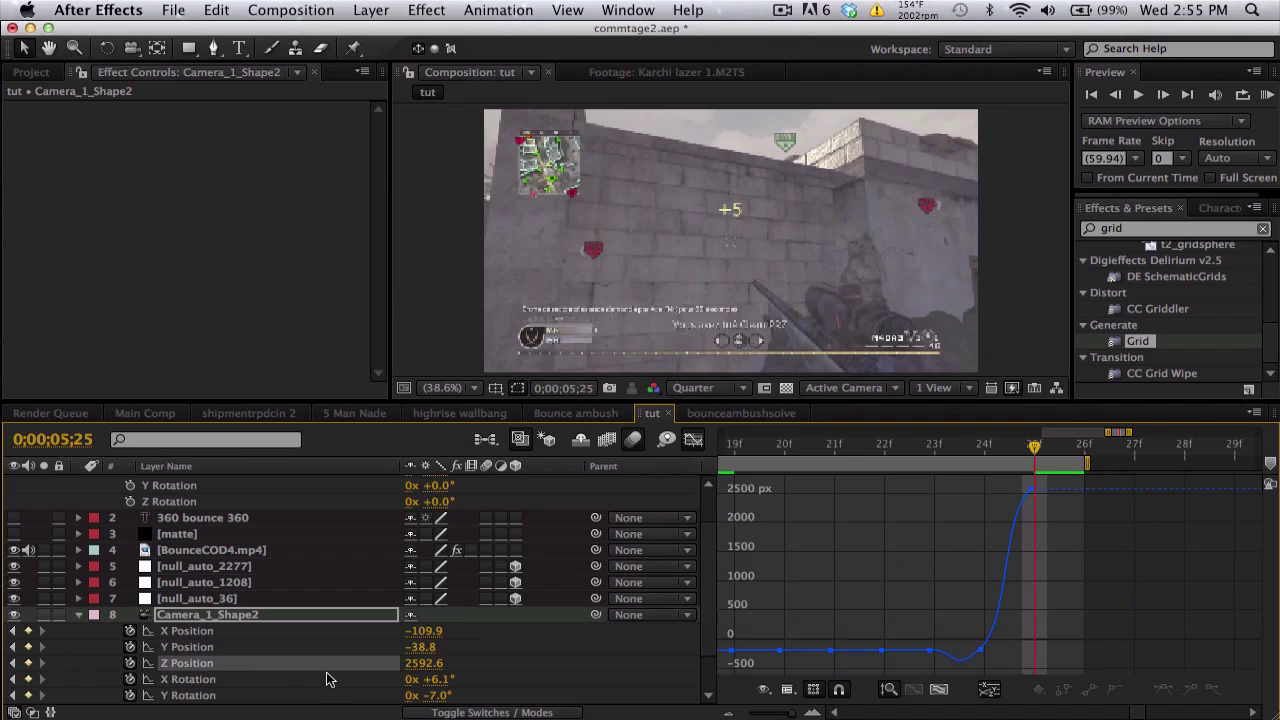
{"action": "left_click_drag", "start_coordinate": [420, 670], "coordinate": [305, 630]}
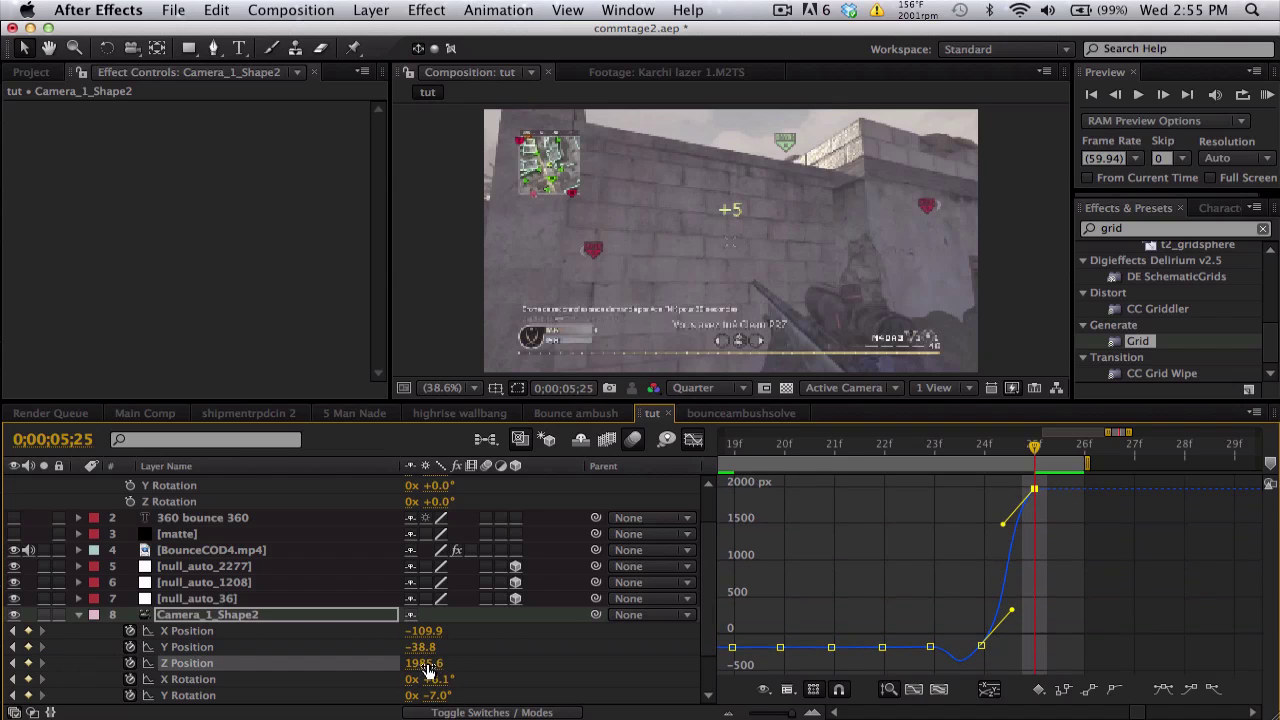
{"action": "left_click_drag", "start_coordinate": [428, 668], "coordinate": [98, 626]}
{"action": "left_click_drag", "start_coordinate": [412, 668], "coordinate": [264, 632]}
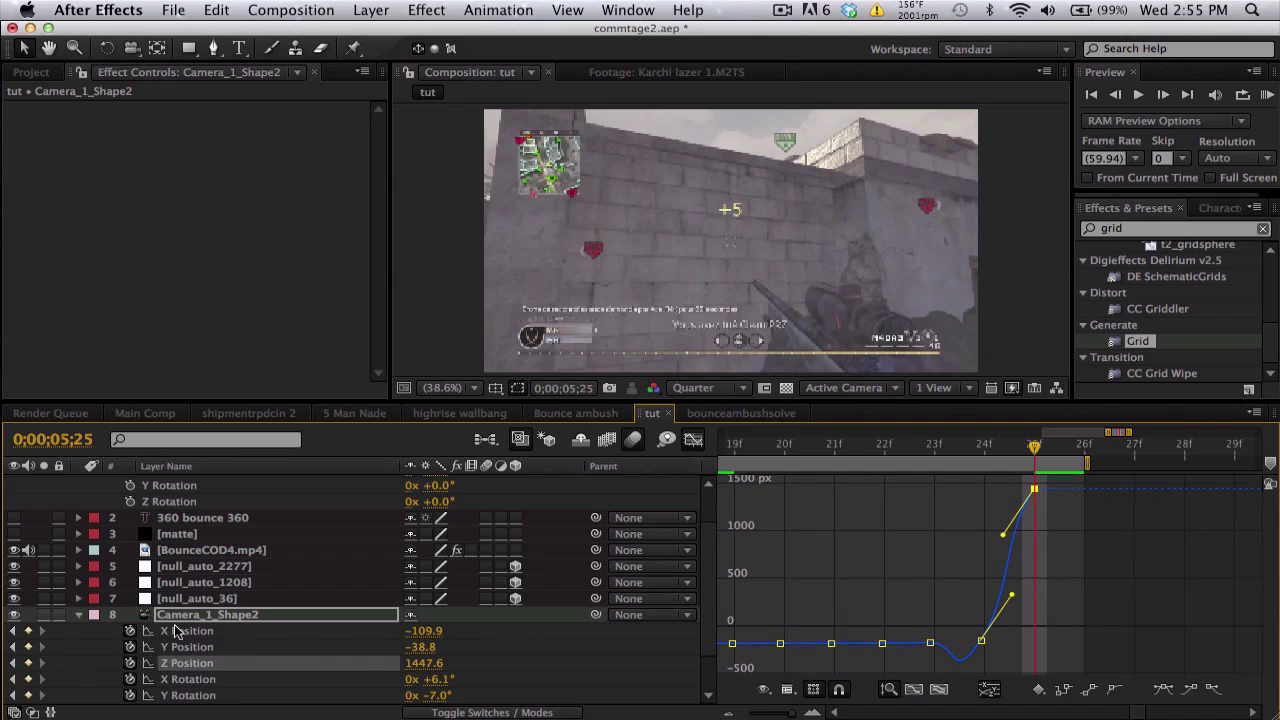
{"action": "left_click_drag", "start_coordinate": [415, 666], "coordinate": [115, 655]}
{"action": "left_click_drag", "start_coordinate": [424, 668], "coordinate": [55, 656]}
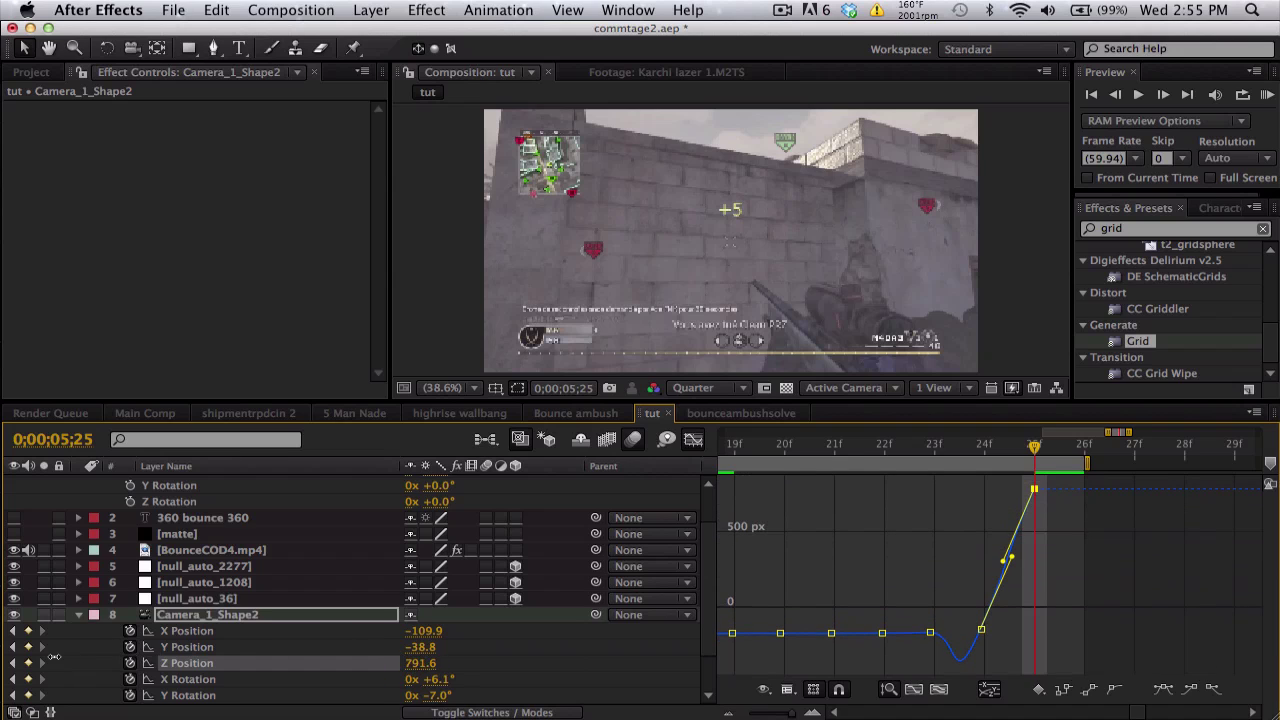
{"action": "left_click_drag", "start_coordinate": [410, 665], "coordinate": [114, 651]}
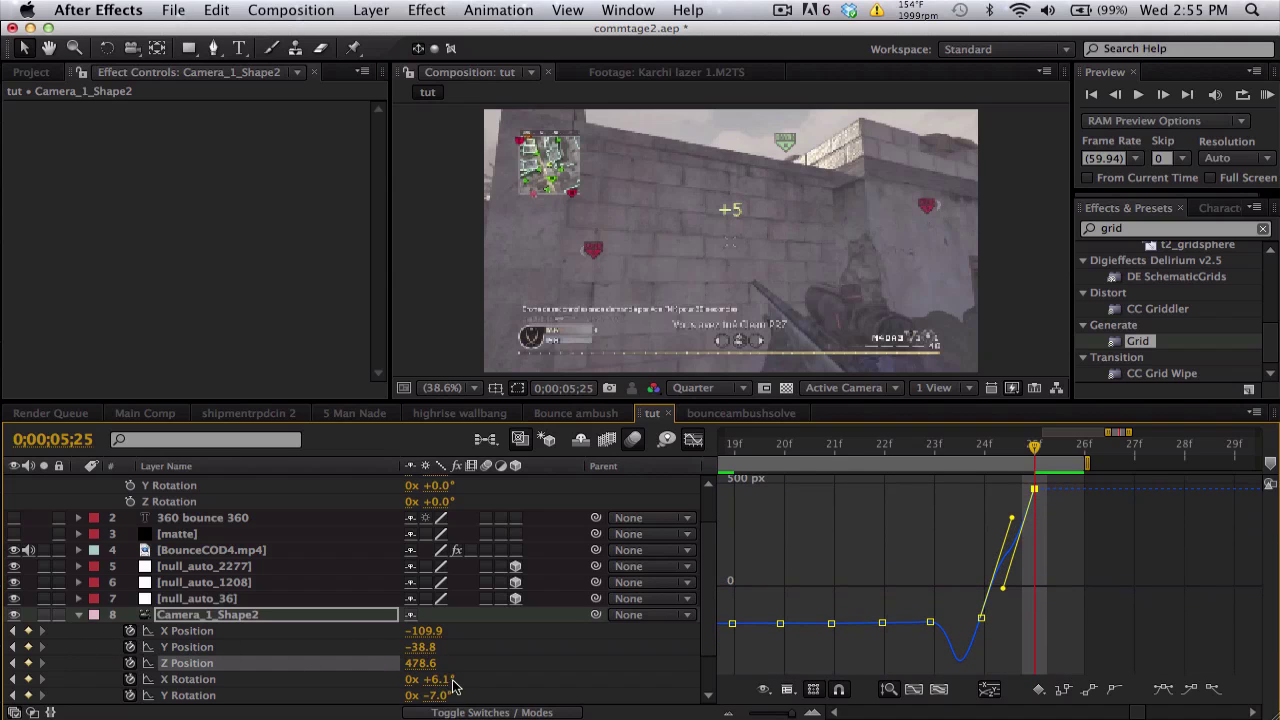
{"action": "left_click_drag", "start_coordinate": [425, 663], "coordinate": [14, 660]}
{"action": "left_click_drag", "start_coordinate": [1004, 664], "coordinate": [1013, 565]}
{"action": "left_click_drag", "start_coordinate": [1014, 492], "coordinate": [1010, 570]}
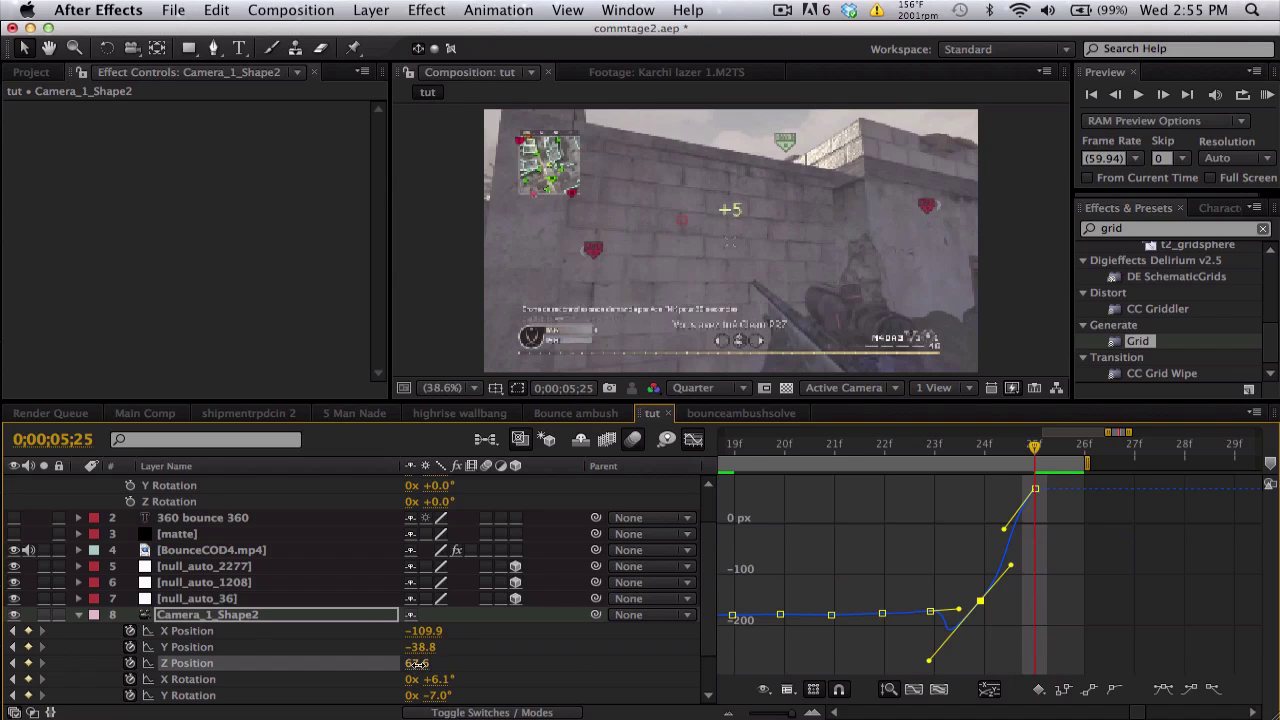
{"action": "left_click_drag", "start_coordinate": [417, 663], "coordinate": [267, 655]}
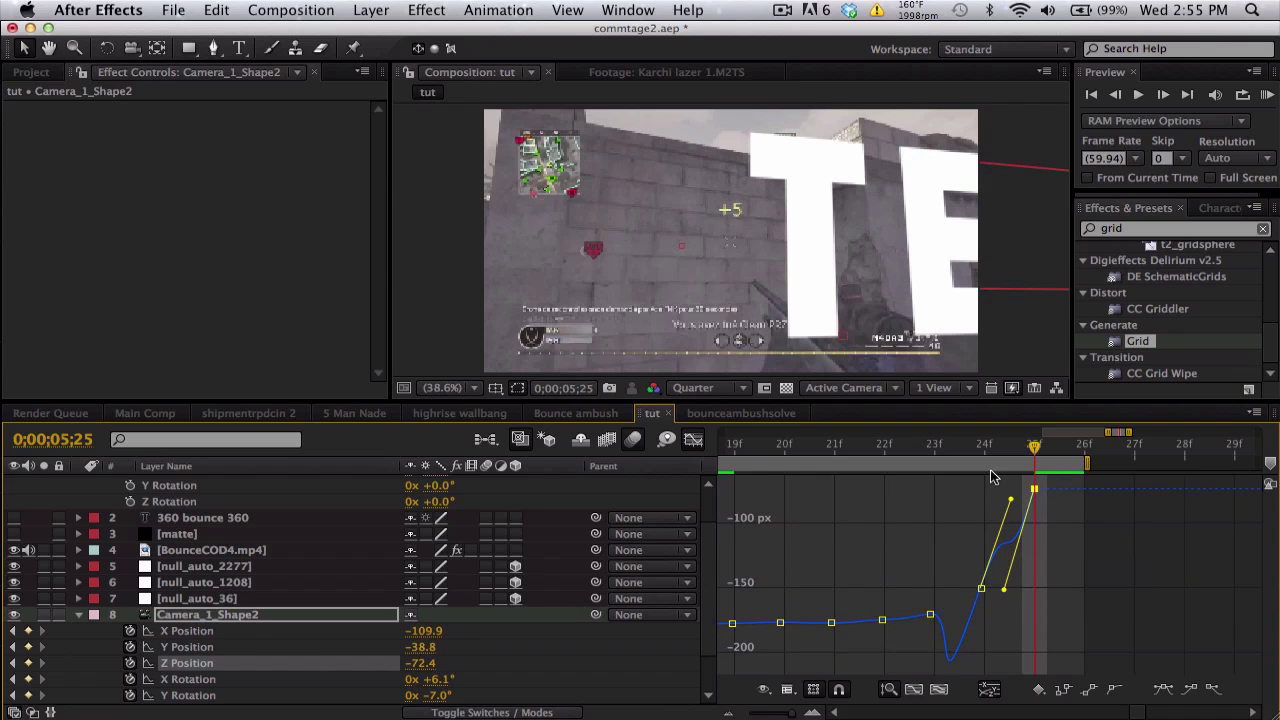
- Play back the shot to check how the text follows the footage
{"action": "left_click_drag", "start_coordinate": [966, 452], "coordinate": [1002, 437]}
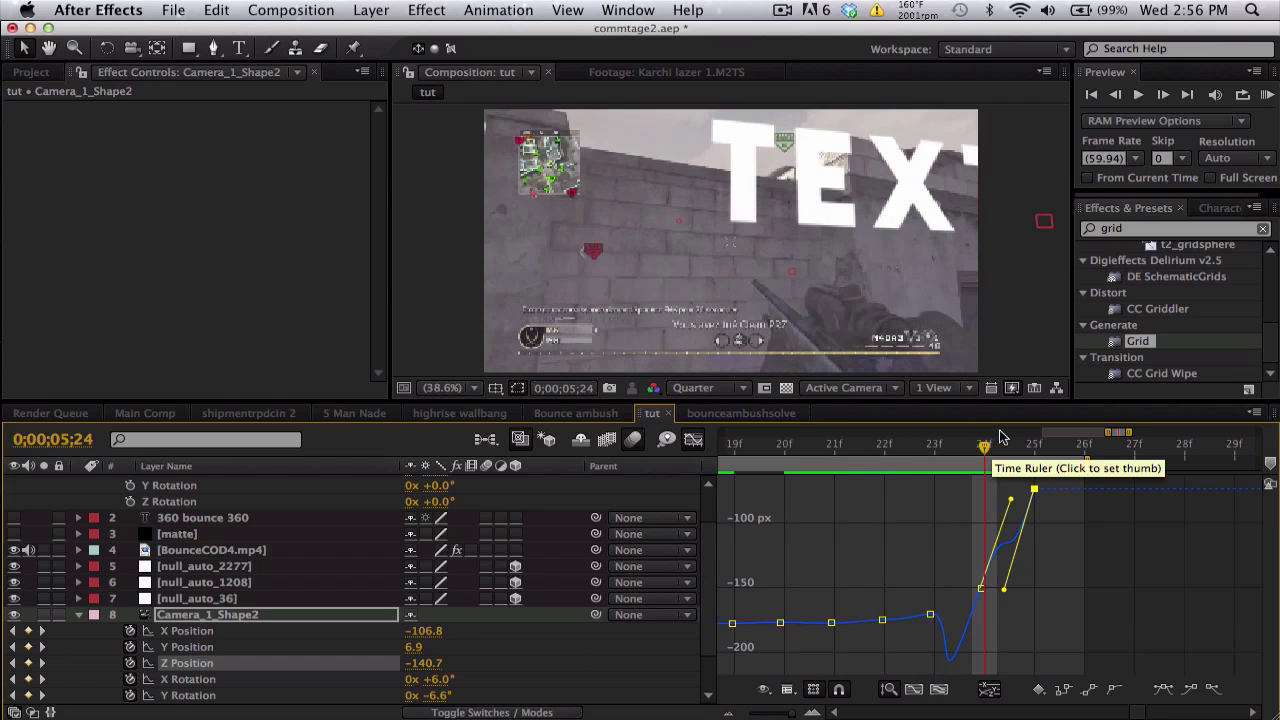
{"action": "key", "text": "minus"}
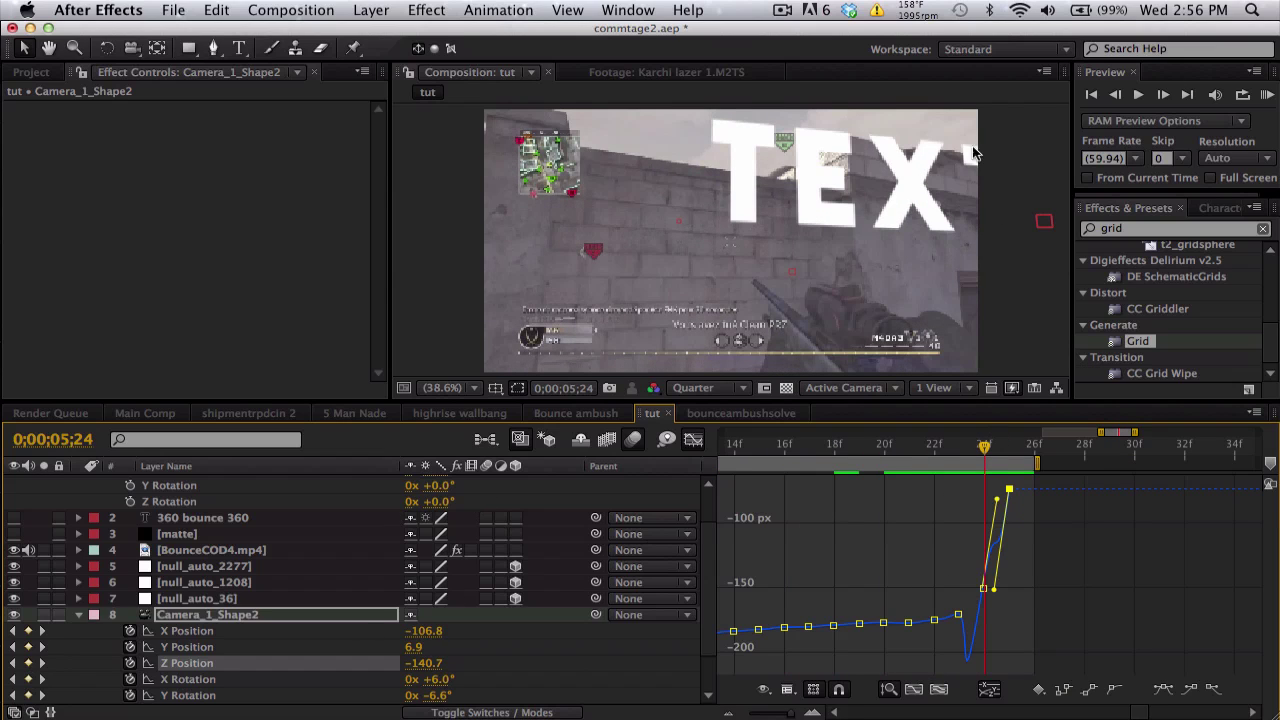
{"action": "left_click", "coordinate": [1138, 94]}
{"action": "left_click", "coordinate": [1140, 94]}
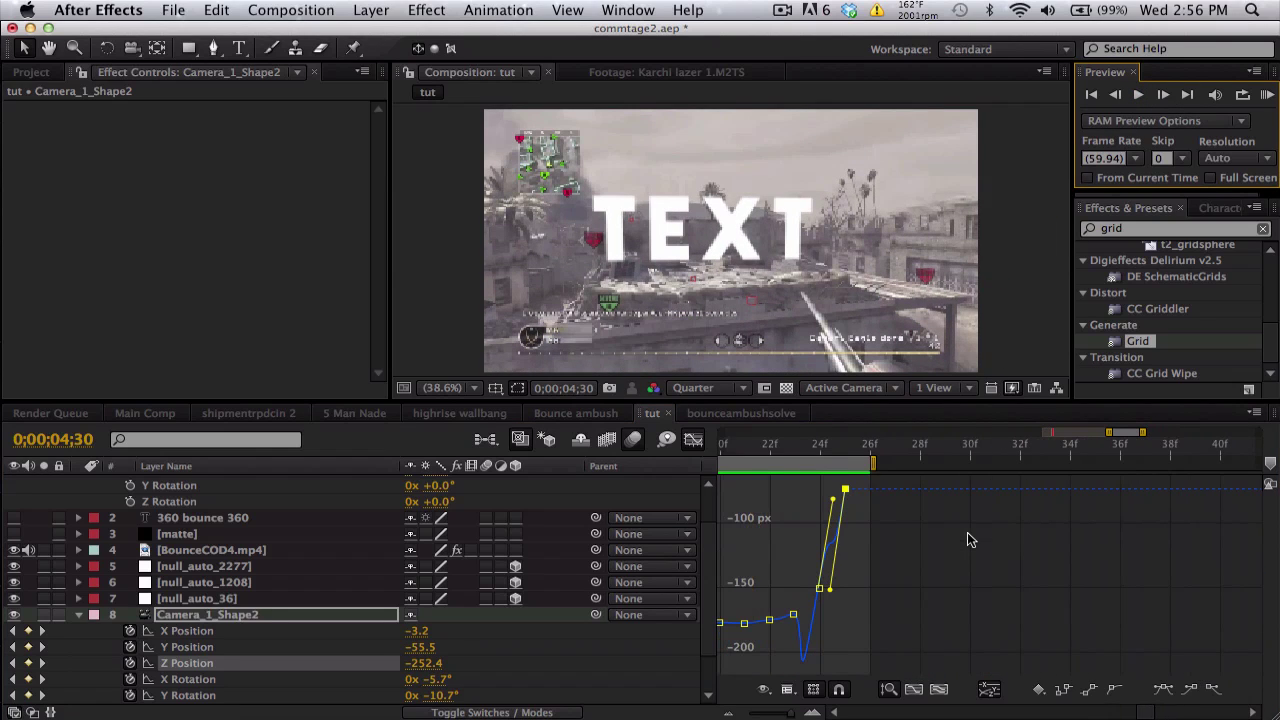
- Set Z Position to about -150 at 0;00;05;25 and -158.8 at 0;00;05;24, and shorten the curve handles around them
{"action": "left_click", "coordinate": [821, 450]}
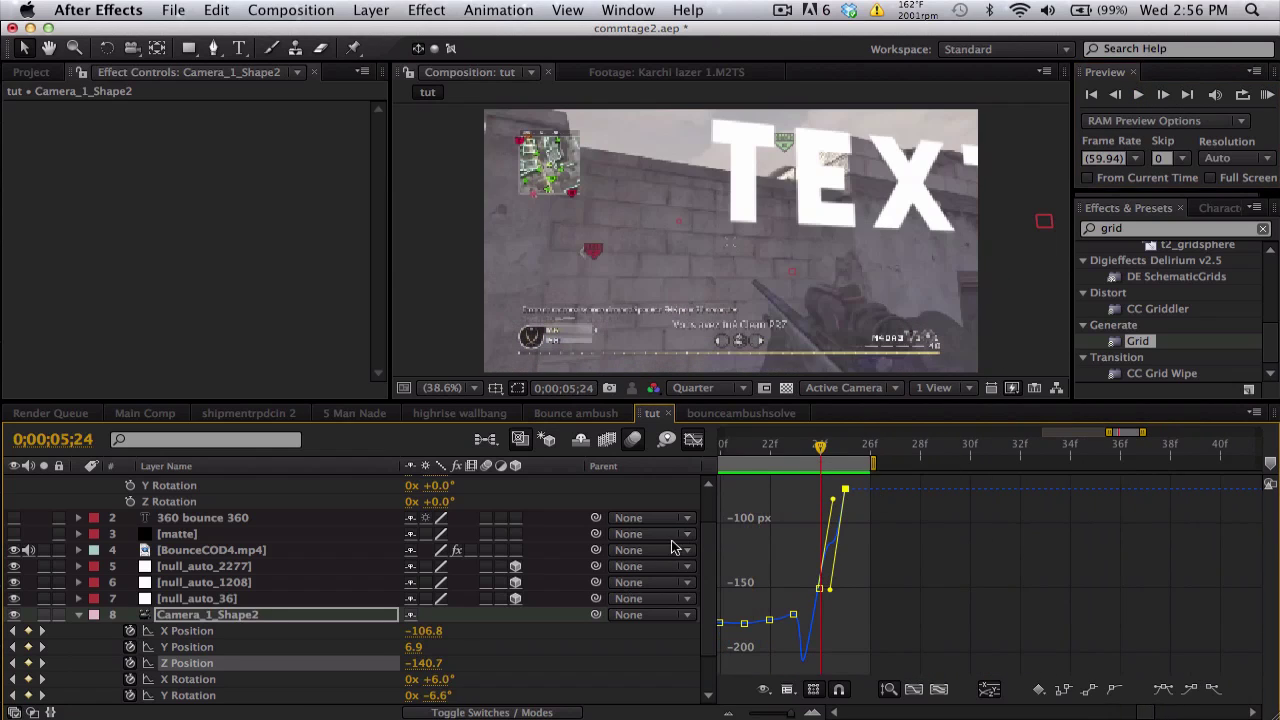
{"action": "left_click", "coordinate": [1163, 94]}
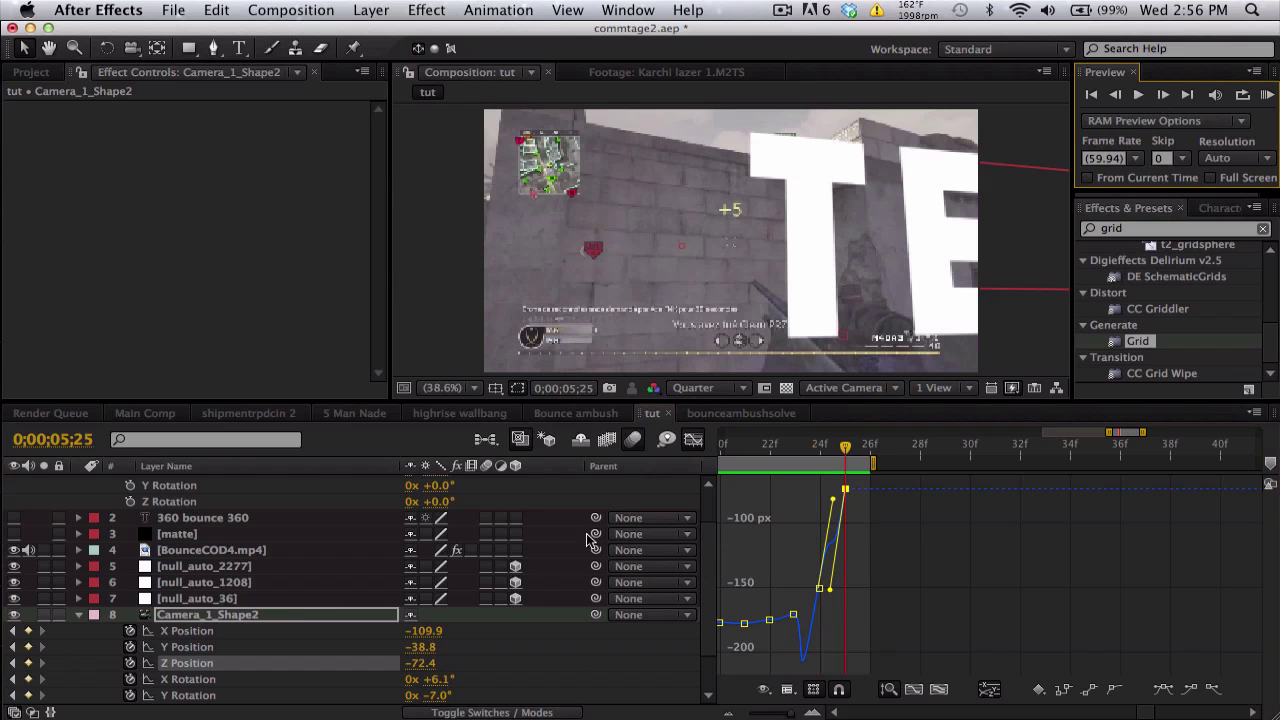
{"action": "left_click_drag", "start_coordinate": [420, 670], "coordinate": [385, 655]}
{"action": "left_click", "coordinate": [1115, 94]}
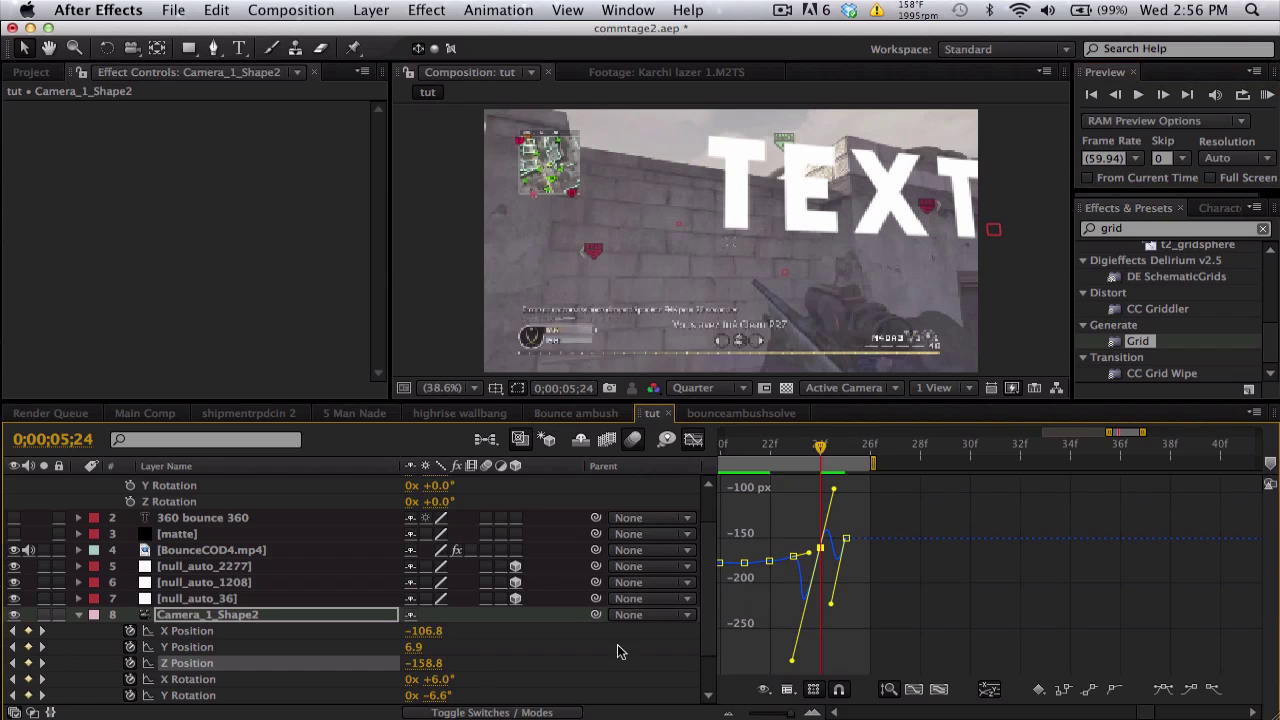
{"action": "left_click_drag", "start_coordinate": [792, 663], "coordinate": [840, 598]}
{"action": "left_click_drag", "start_coordinate": [833, 662], "coordinate": [841, 546]}
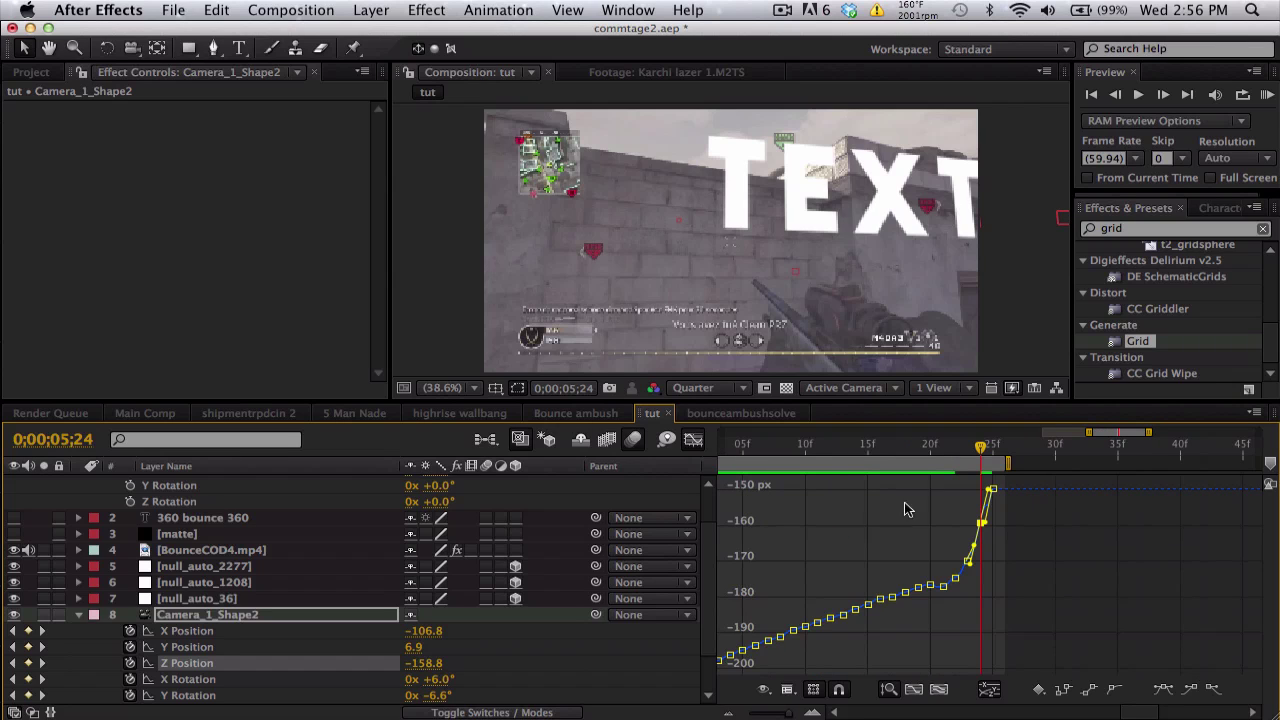
- Set Z Position to about -164.4 at 0;00;05;25 and -165.8 at 0;00;05;24, and smooth the curve between these keyframes
{"action": "key", "text": "equal"}
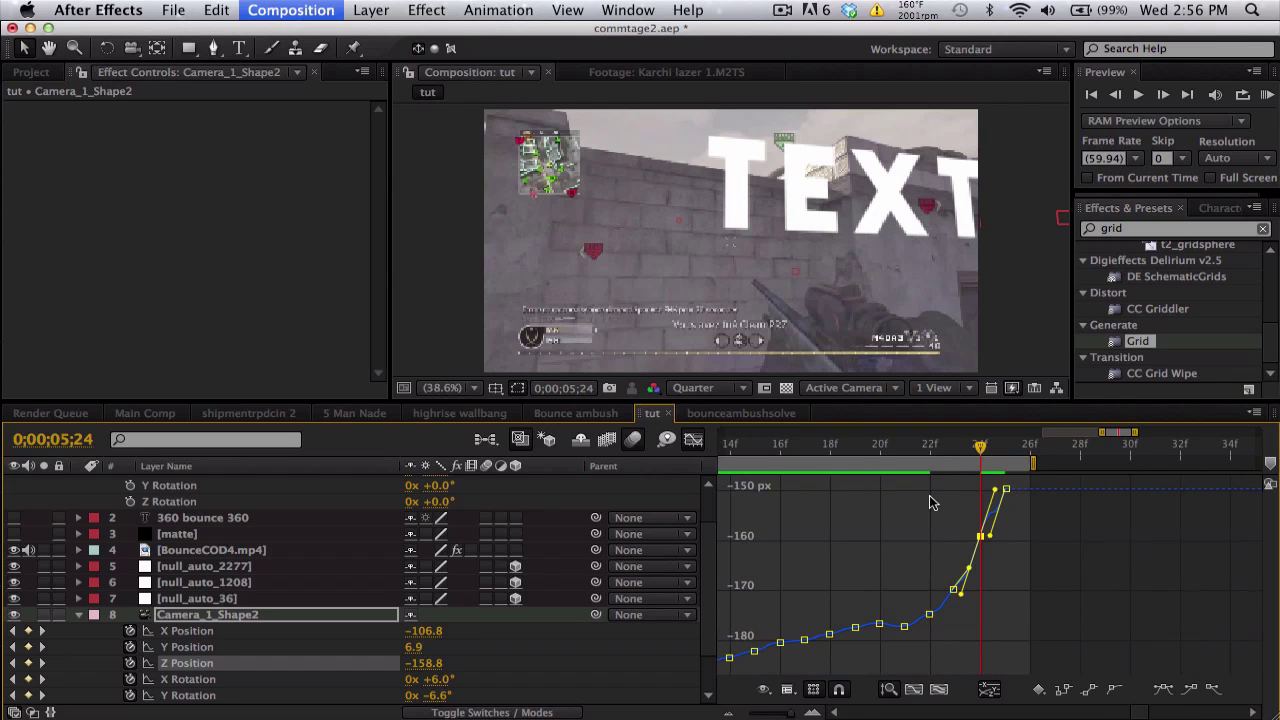
{"action": "left_click", "coordinate": [1163, 94]}
{"action": "left_click_drag", "start_coordinate": [420, 670], "coordinate": [405, 663]}
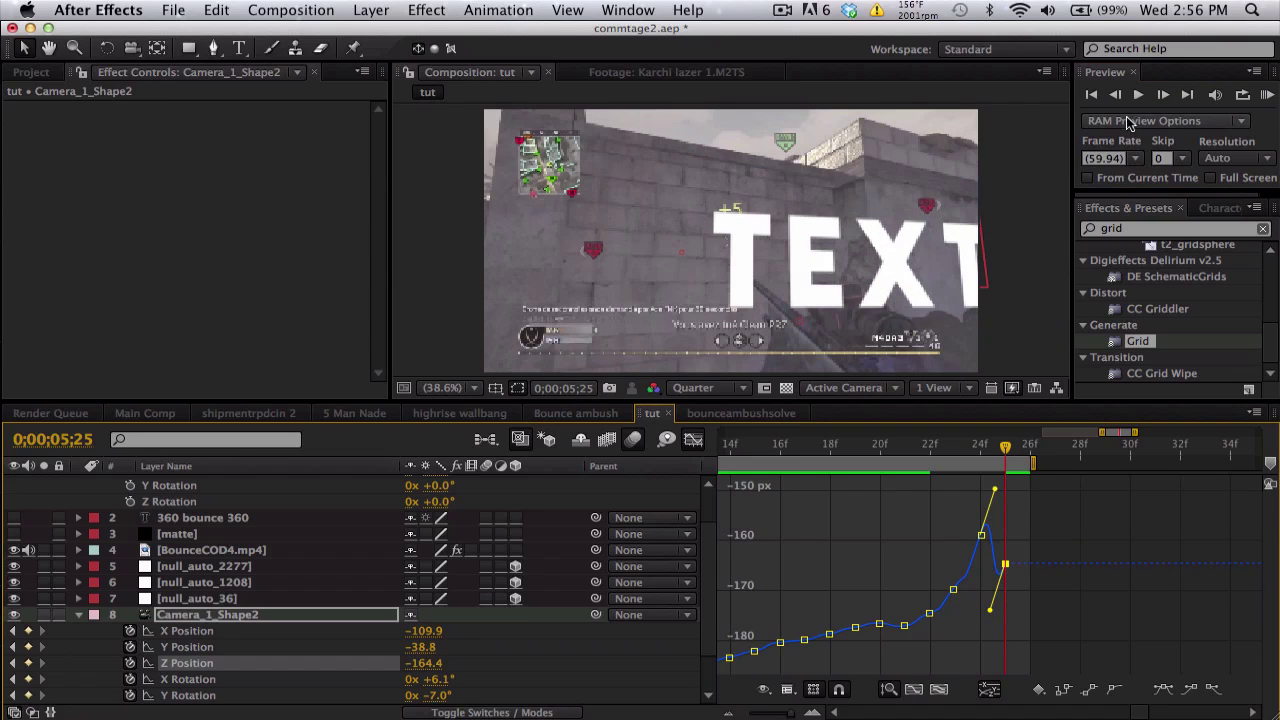
{"action": "left_click", "coordinate": [1115, 94]}
{"action": "left_click", "coordinate": [416, 663]}
{"action": "left_click_drag", "start_coordinate": [417, 663], "coordinate": [410, 663]}
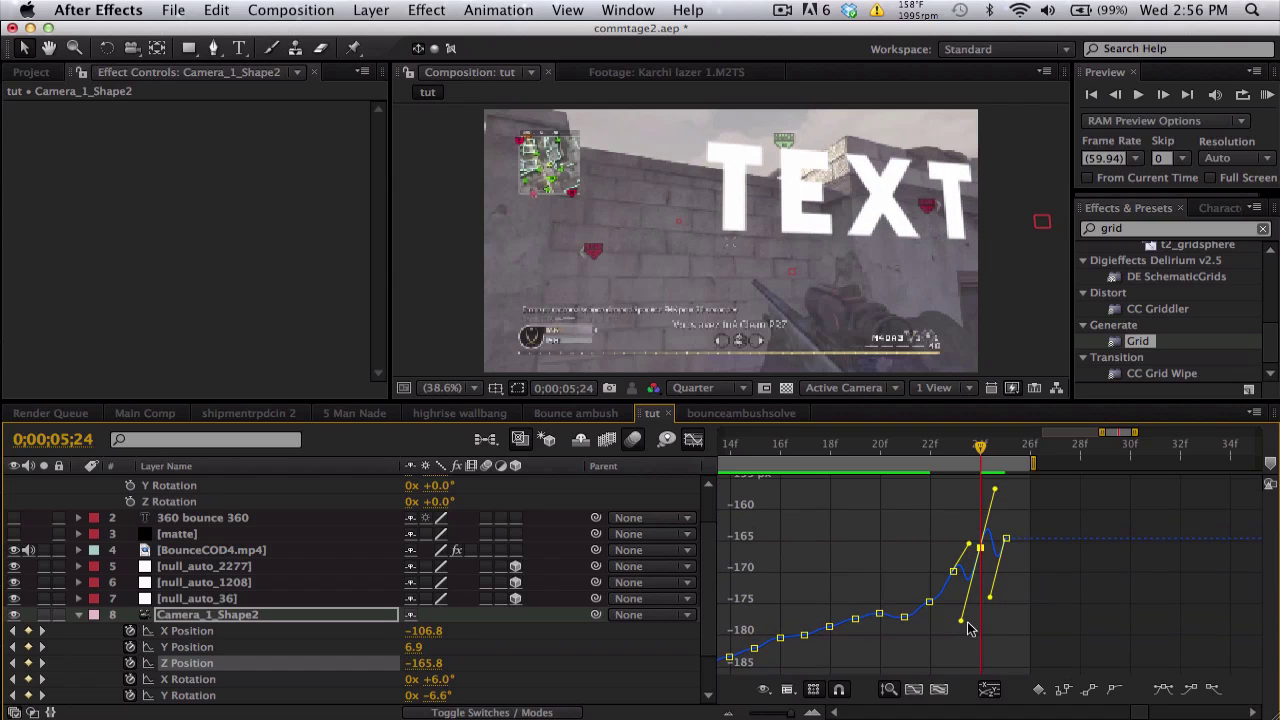
{"action": "left_click_drag", "start_coordinate": [960, 624], "coordinate": [993, 545]}
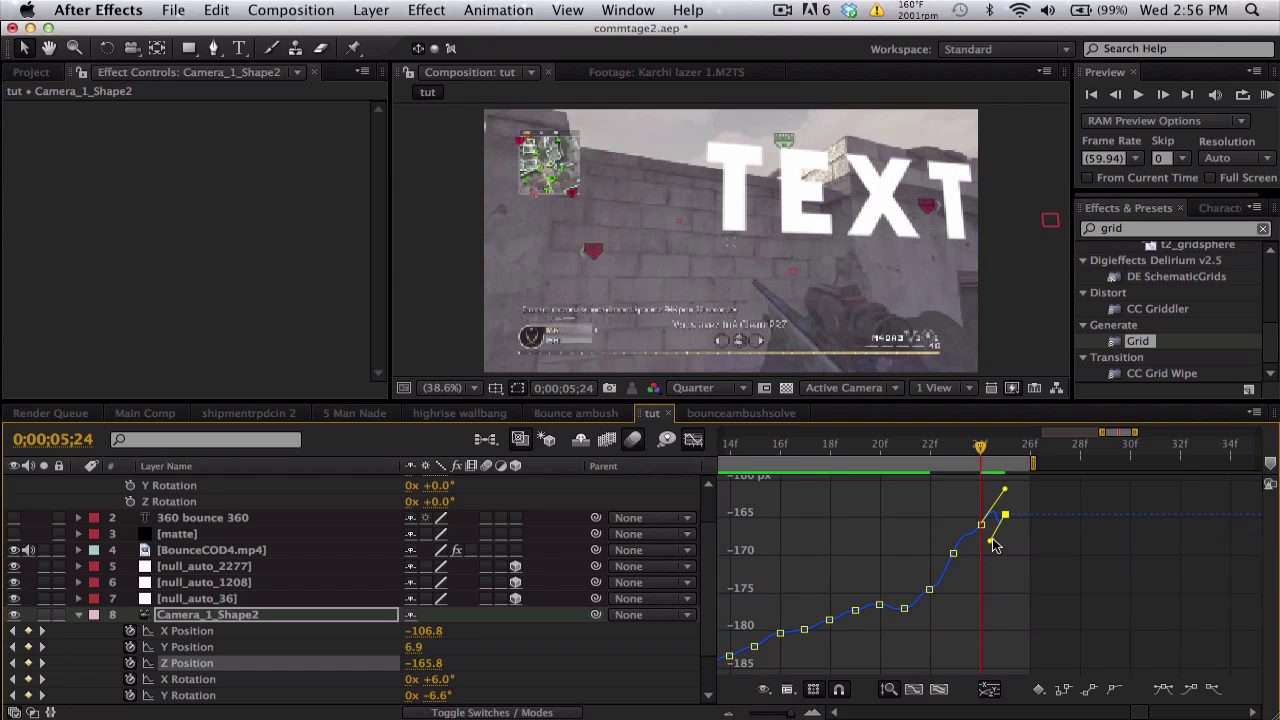
- Set Y Position at 0;00;05;25 to about 21.2, raise the 0;00;05;24 keyframe, and flatten the handles around them
{"action": "left_click", "coordinate": [252, 646]}
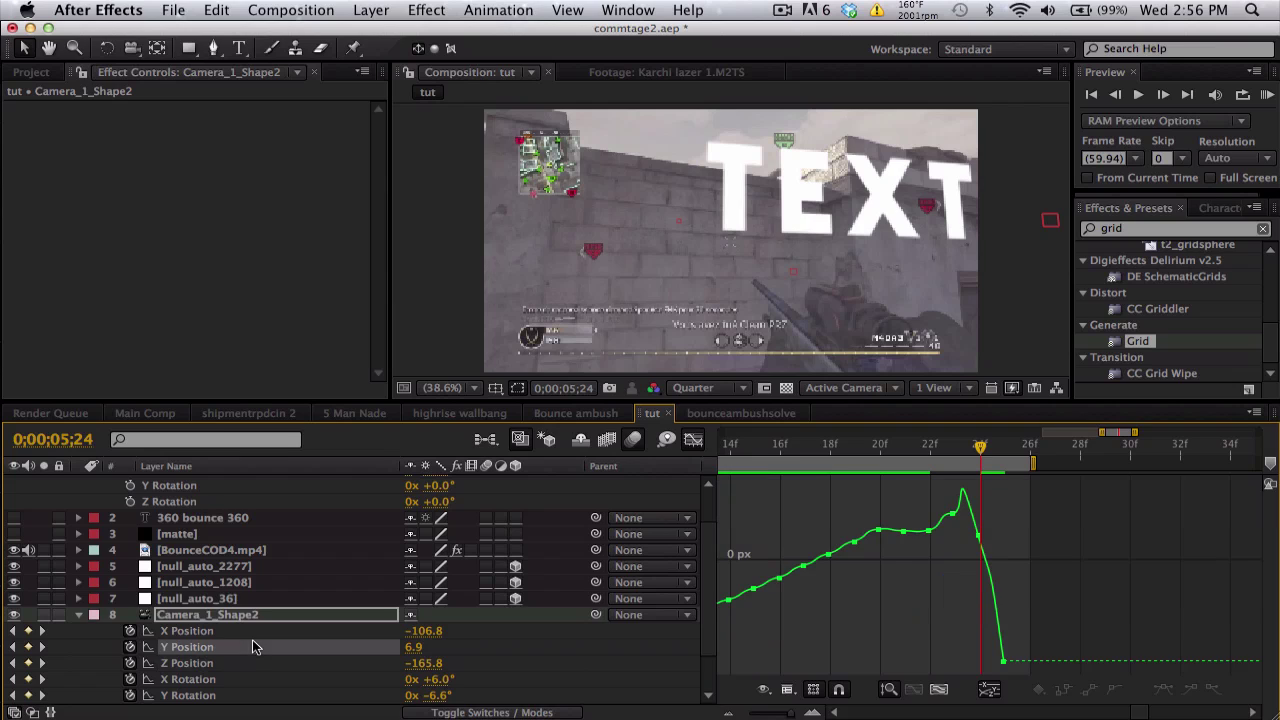
{"action": "left_click", "coordinate": [979, 540]}
{"action": "left_click", "coordinate": [1134, 611]}
{"action": "left_click", "coordinate": [1163, 94]}
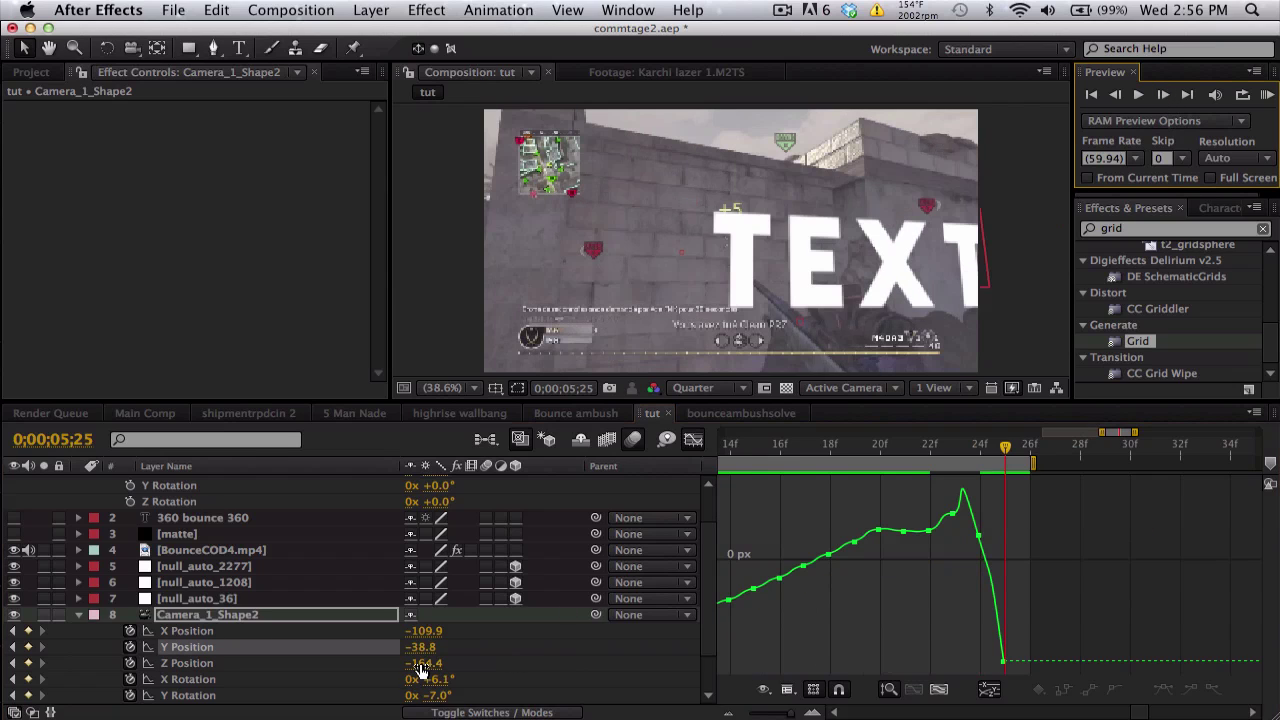
{"action": "left_click_drag", "start_coordinate": [418, 647], "coordinate": [481, 652]}
{"action": "left_click", "coordinate": [1115, 94]}
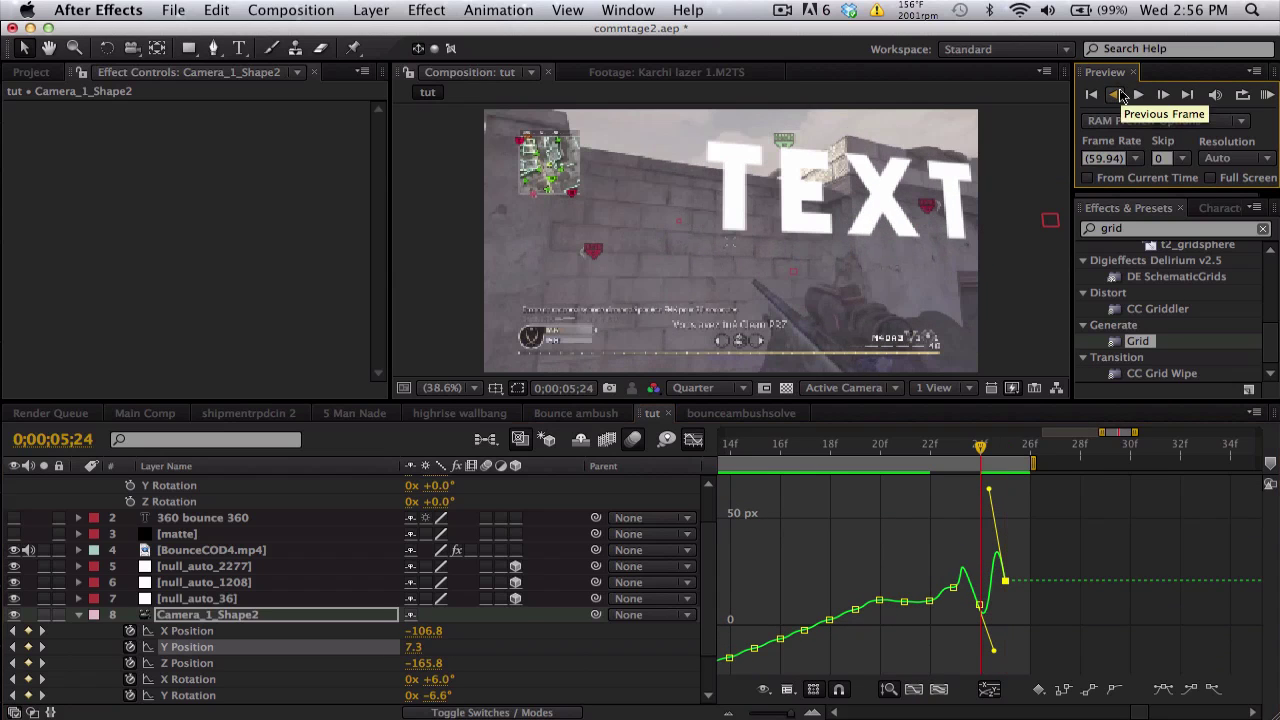
{"action": "left_click_drag", "start_coordinate": [411, 652], "coordinate": [424, 649]}
{"action": "left_click_drag", "start_coordinate": [955, 494], "coordinate": [968, 571]}
{"action": "left_click_drag", "start_coordinate": [988, 491], "coordinate": [990, 555]}
- Delete the Y Position keyframes from 0;00;05;21 to 0;00;05;24
{"action": "left_click_drag", "start_coordinate": [869, 450], "coordinate": [925, 427]}
{"action": "key", "text": "minus"}
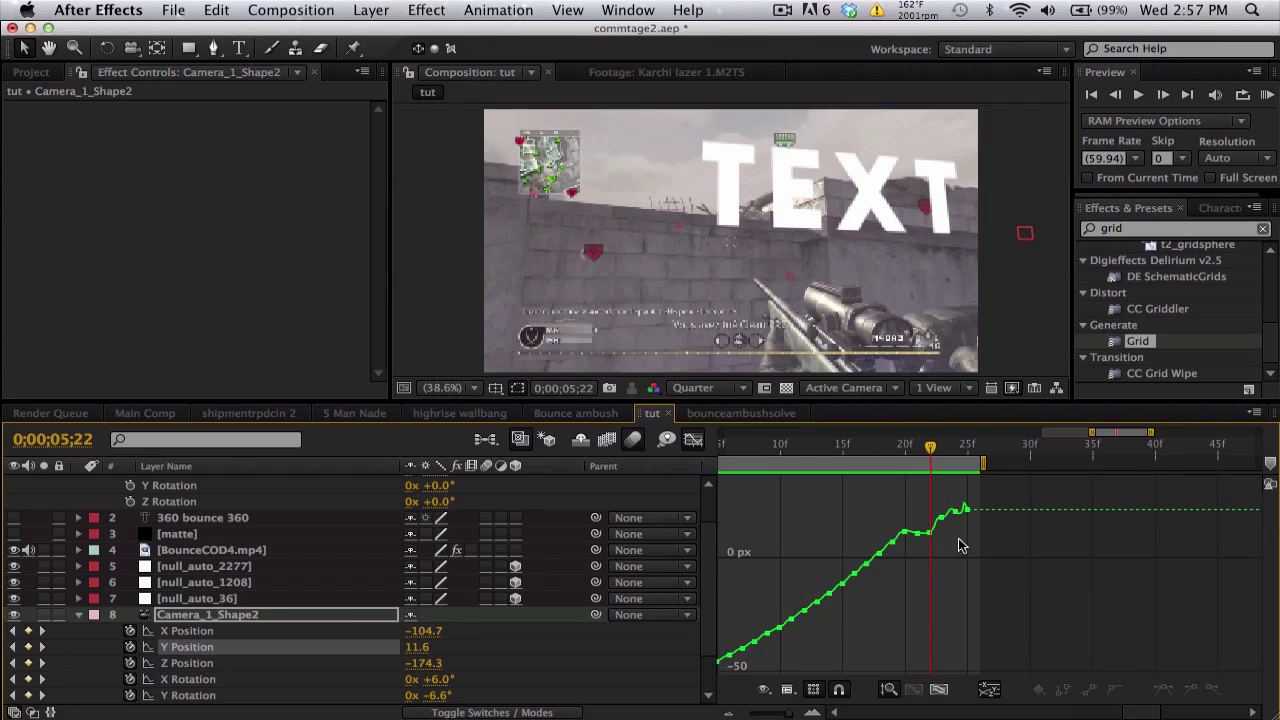
{"action": "left_click_drag", "start_coordinate": [963, 550], "coordinate": [915, 503]}
{"action": "key", "text": "Delete"}
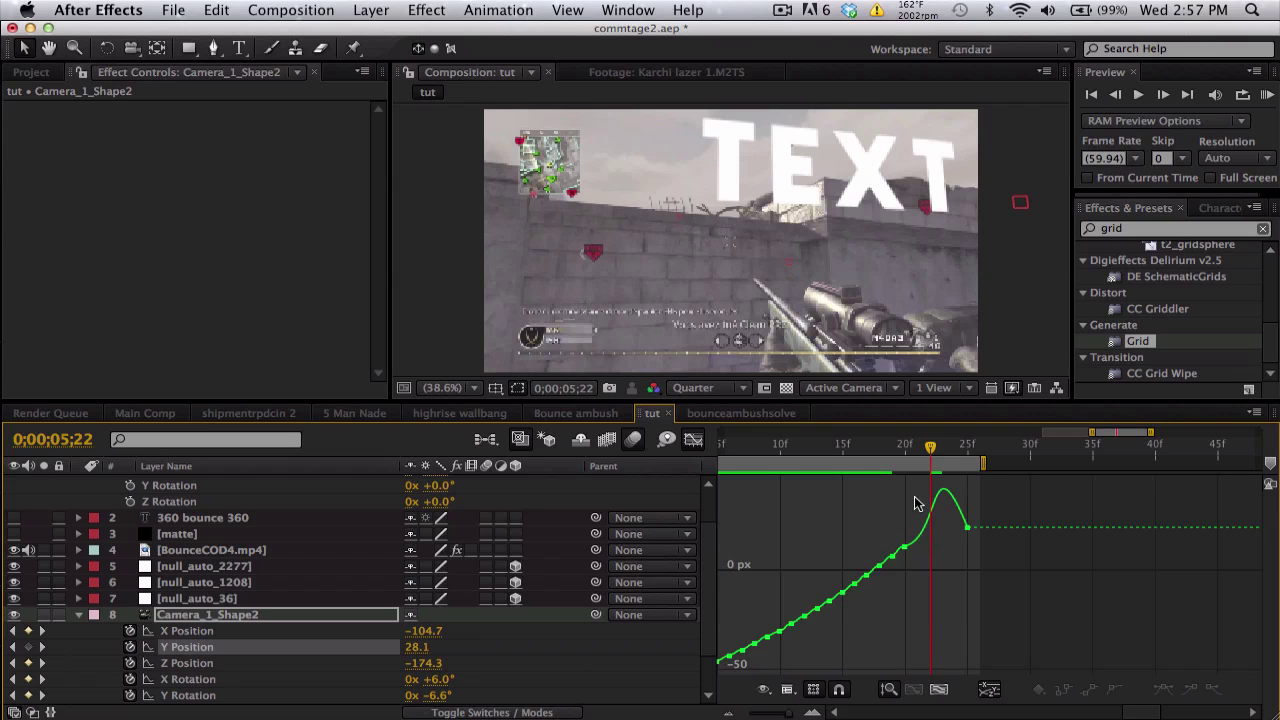
- Add a Y Position keyframe of about 22 at 0;00;05;22
{"action": "left_click", "coordinate": [967, 528]}
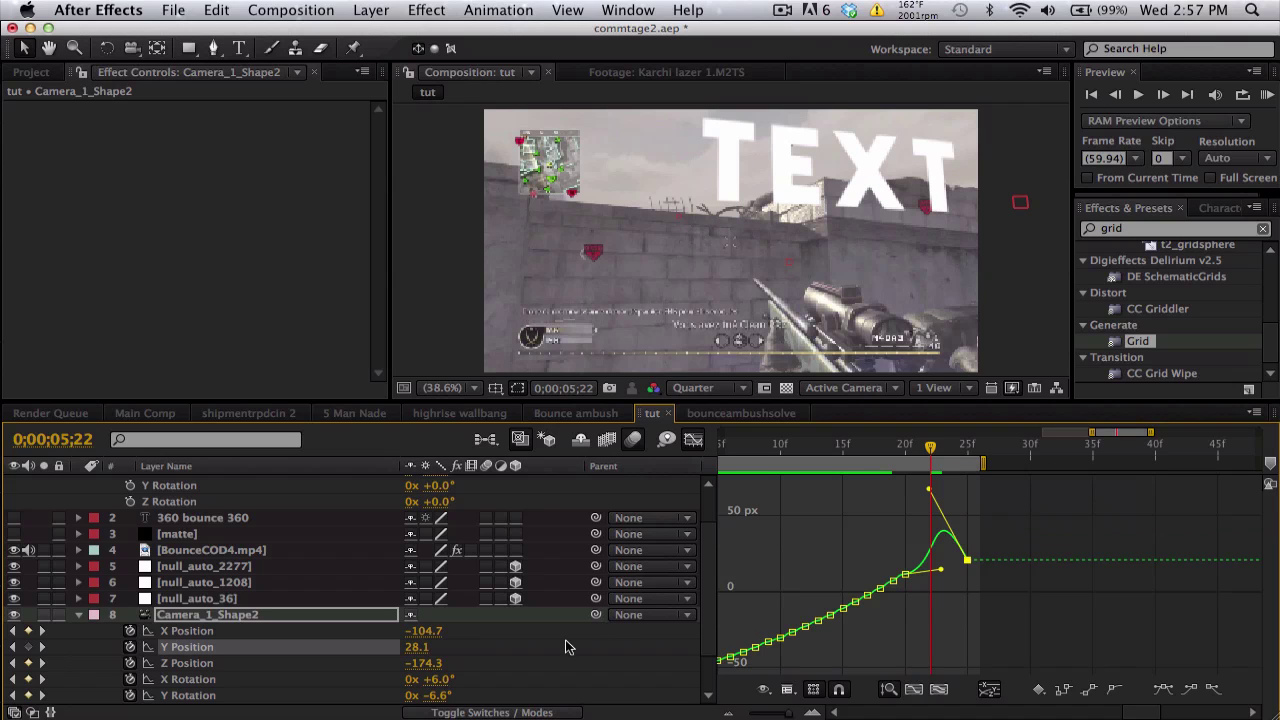
{"action": "left_click_drag", "start_coordinate": [420, 647], "coordinate": [411, 649]}
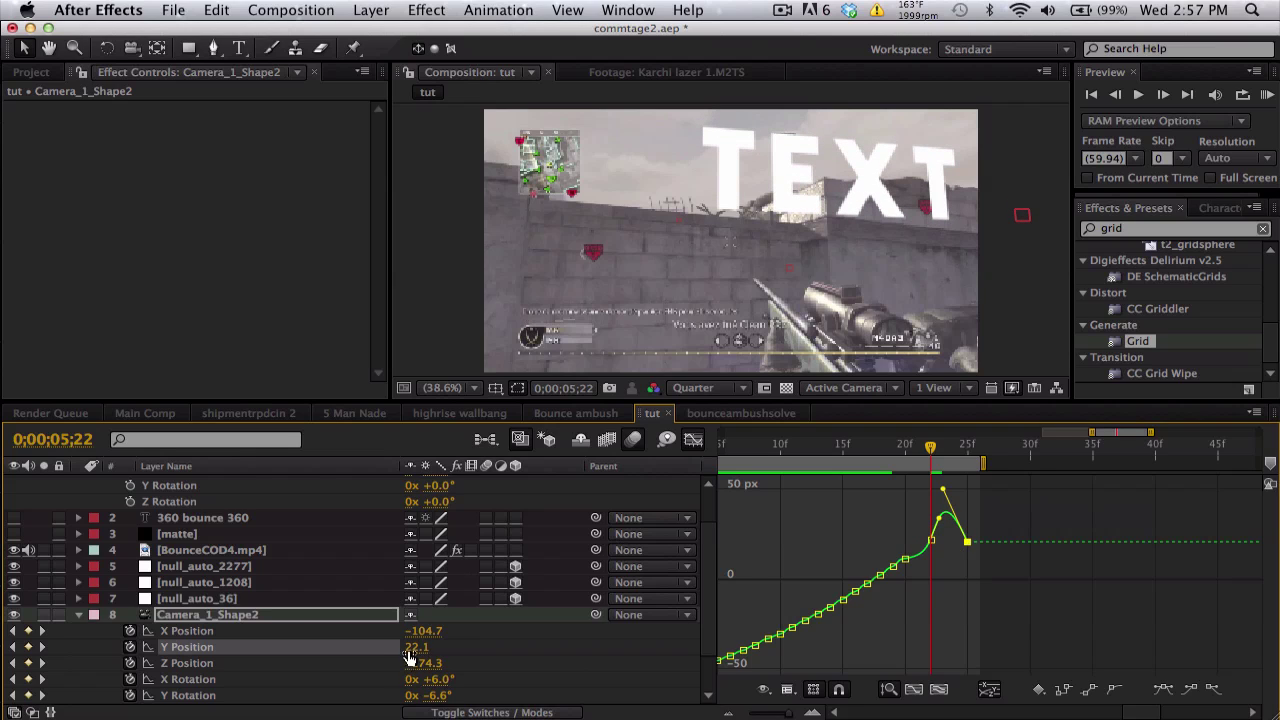
{"action": "mouse_move", "coordinate": [409, 651]}
{"action": "left_mouse_down"}
{"action": "mouse_move", "coordinate": [393, 650]}
{"action": "mouse_move", "coordinate": [409, 648]}
{"action": "left_mouse_up"}
- Set Y Position at 0;00;05;25 to about 46.2 and lower that keyframe's incoming handle to remove the overshoot
{"action": "left_click", "coordinate": [1164, 96]}
{"action": "left_click", "coordinate": [1164, 96]}
{"action": "left_click", "coordinate": [1164, 96]}
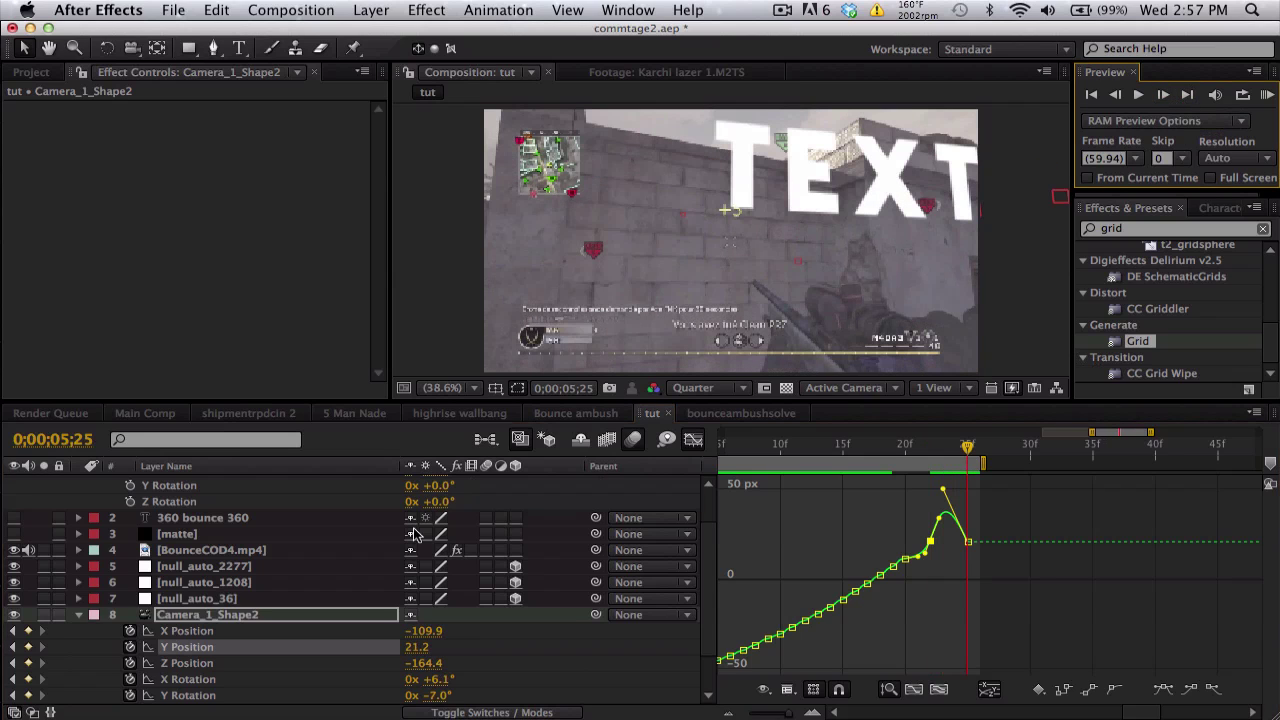
{"action": "left_click_drag", "start_coordinate": [416, 647], "coordinate": [425, 631]}
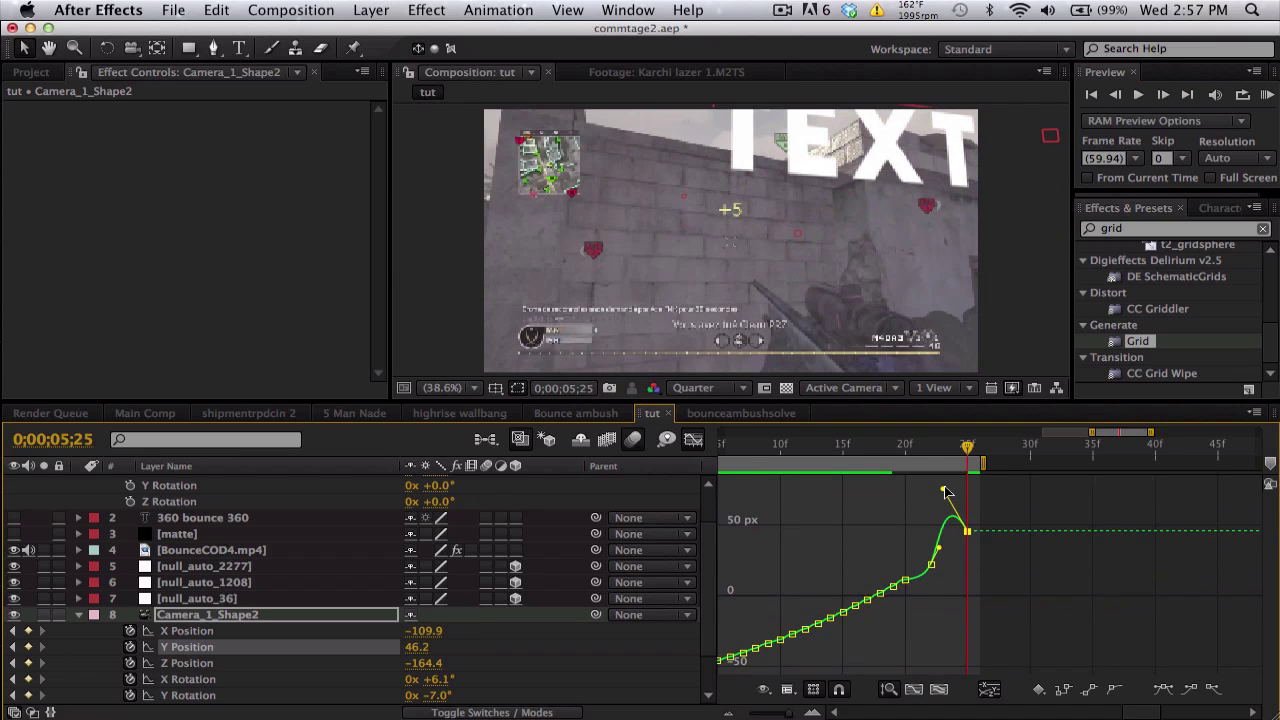
{"action": "left_click_drag", "start_coordinate": [944, 491], "coordinate": [943, 560]}
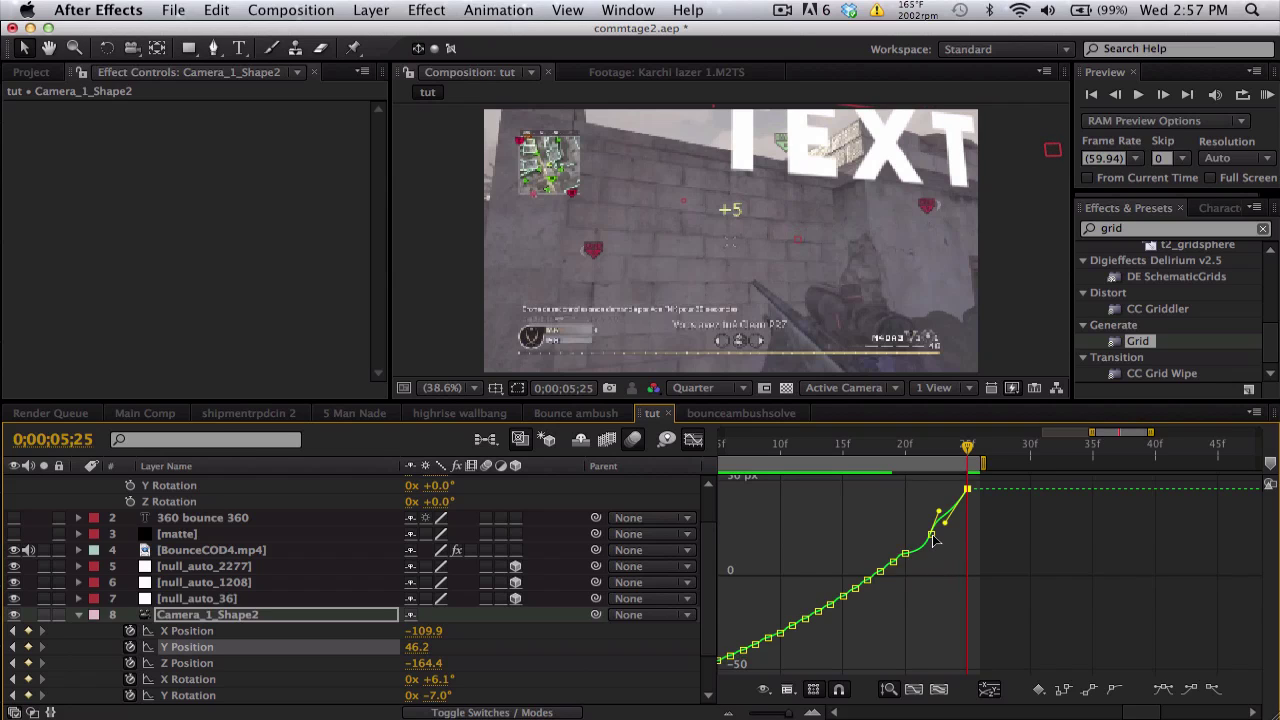
- Delete the Y Position keyframe at 0;00;05;22 and straighten the curve leaving the 0;00;05;20 keyframe
{"action": "key", "text": "Delete"}
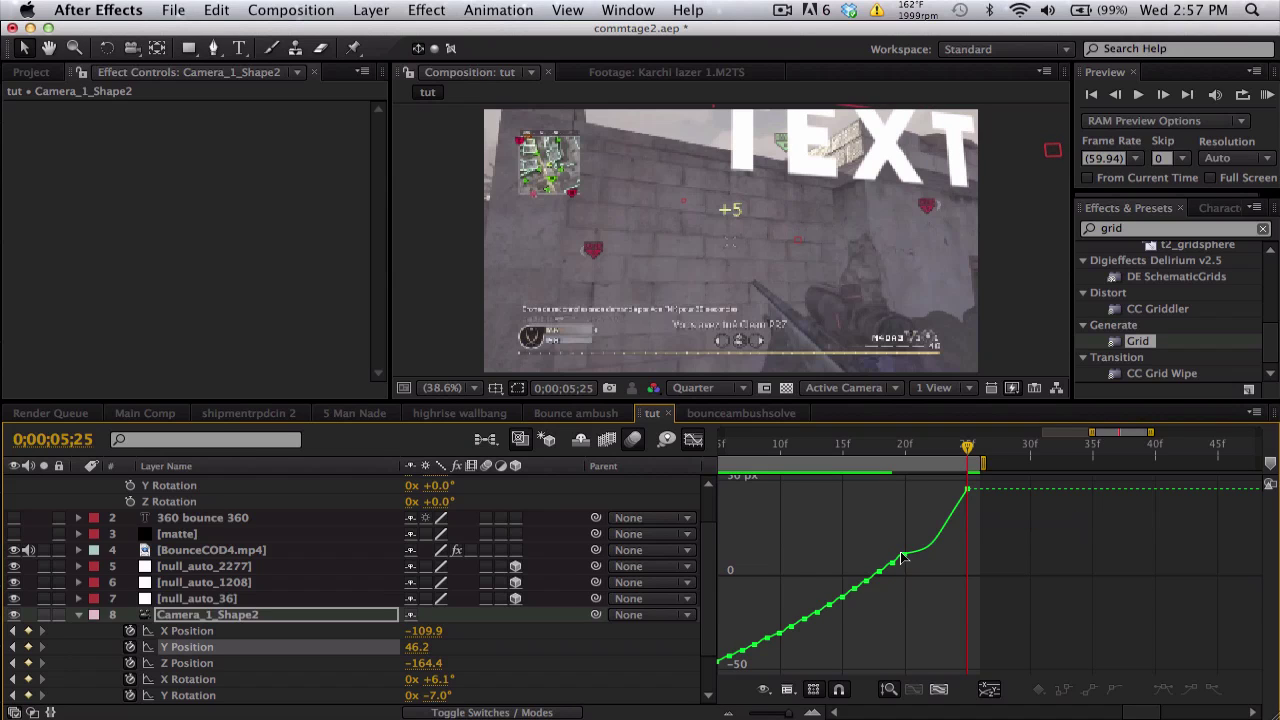
{"action": "left_click_drag", "start_coordinate": [903, 558], "coordinate": [941, 531]}
{"action": "mouse_move", "coordinate": [893, 444]}
{"action": "left_mouse_down"}
{"action": "mouse_move", "coordinate": [940, 440]}
{"action": "mouse_move", "coordinate": [880, 443]}
{"action": "left_mouse_up"}
- Delete the X Position keyframes from 0;00;05;20 to 0;00;05;24
{"action": "left_click", "coordinate": [212, 632]}
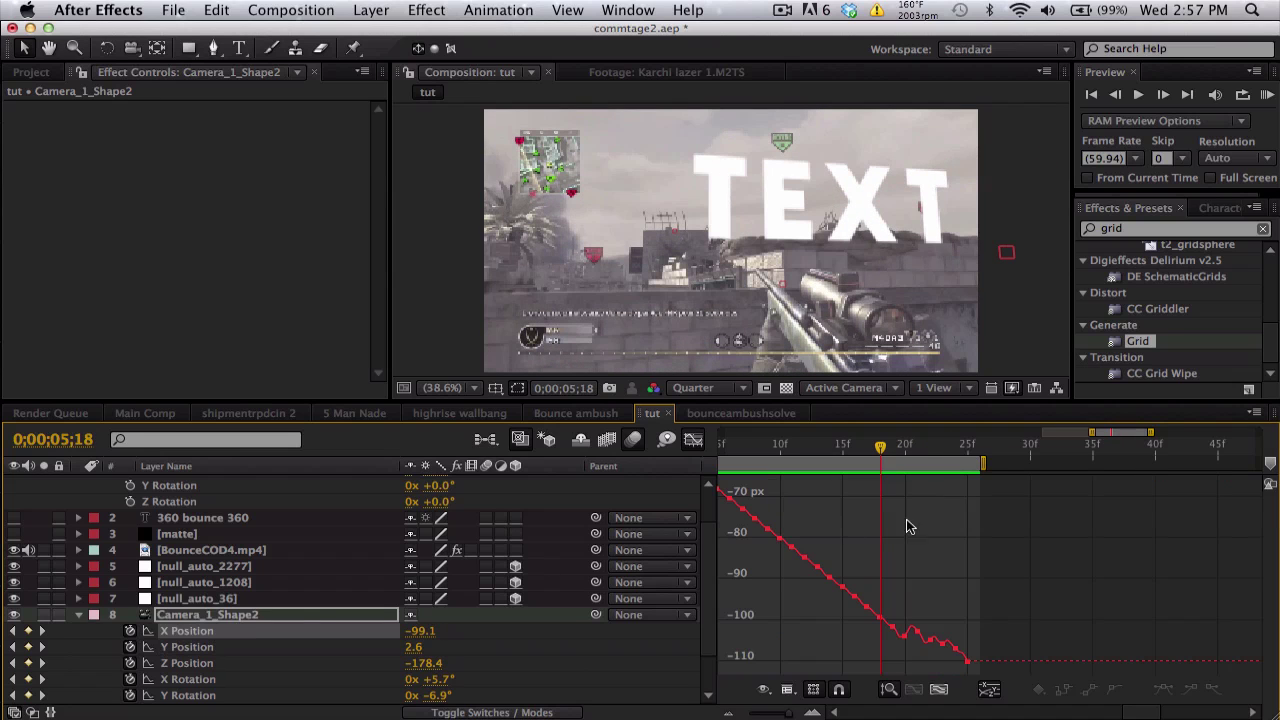
{"action": "key", "text": "="}
{"action": "scroll", "coordinate": [984, 570], "scroll_direction": "right", "scroll_amount": 3}
{"action": "scroll", "coordinate": [984, 570], "scroll_direction": "left", "scroll_amount": 3}
{"action": "left_click_drag", "start_coordinate": [920, 594], "coordinate": [1040, 660]}
{"action": "key", "text": "Delete"}
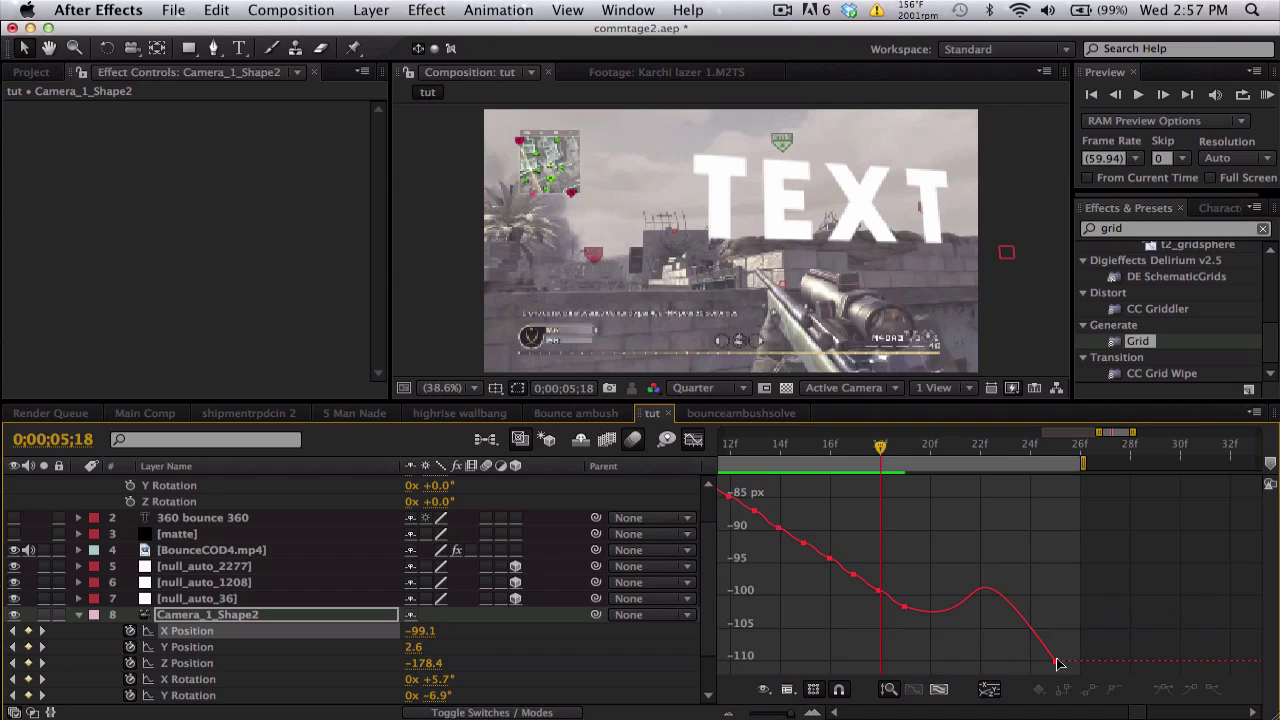
- Set X Position at 0;00;05;25 to about -115.9 and lower its incoming handle so the curve descends smoothly
{"action": "left_click", "coordinate": [1055, 660]}
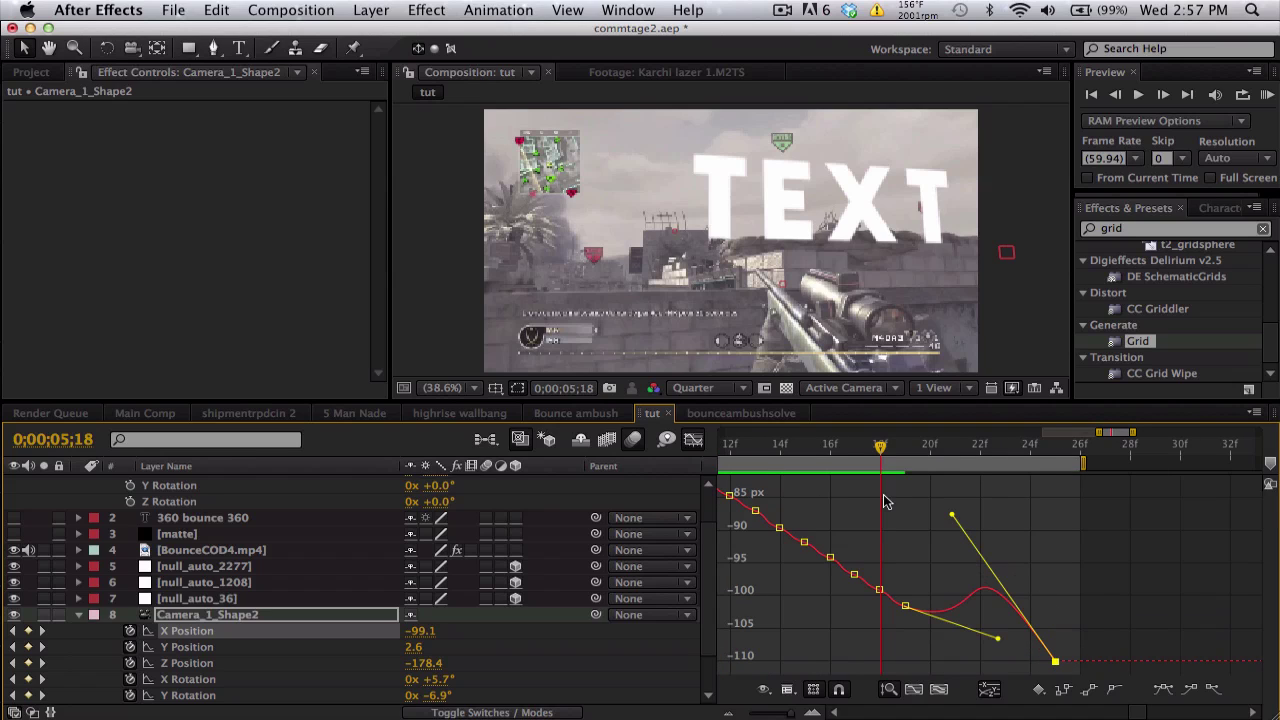
{"action": "left_click", "coordinate": [1056, 447]}
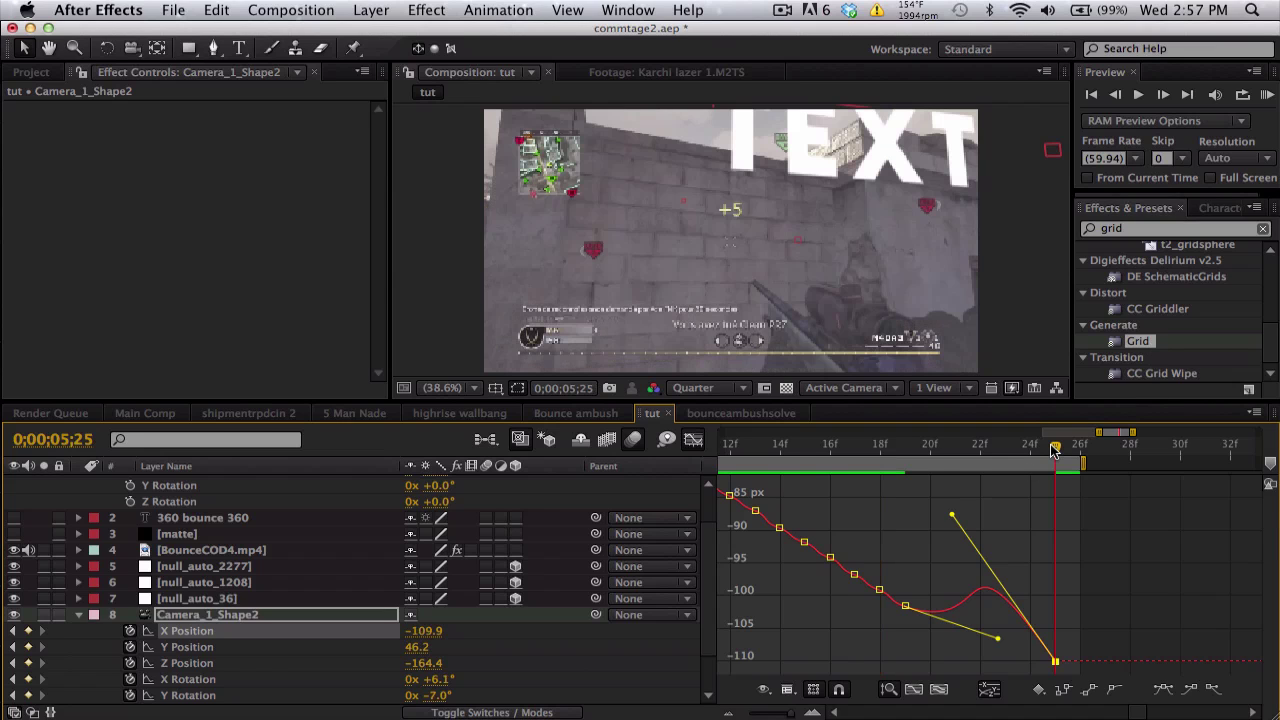
{"action": "left_click_drag", "start_coordinate": [425, 637], "coordinate": [418, 630]}
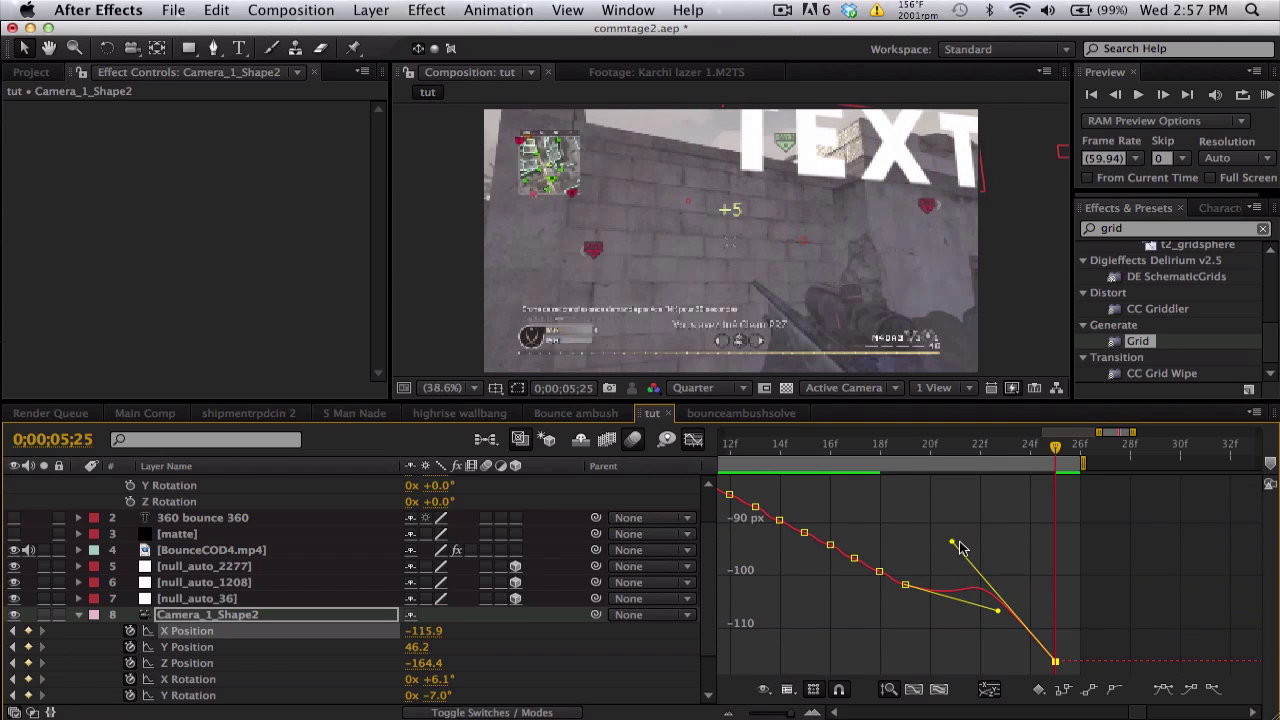
{"action": "left_click_drag", "start_coordinate": [952, 545], "coordinate": [927, 596]}
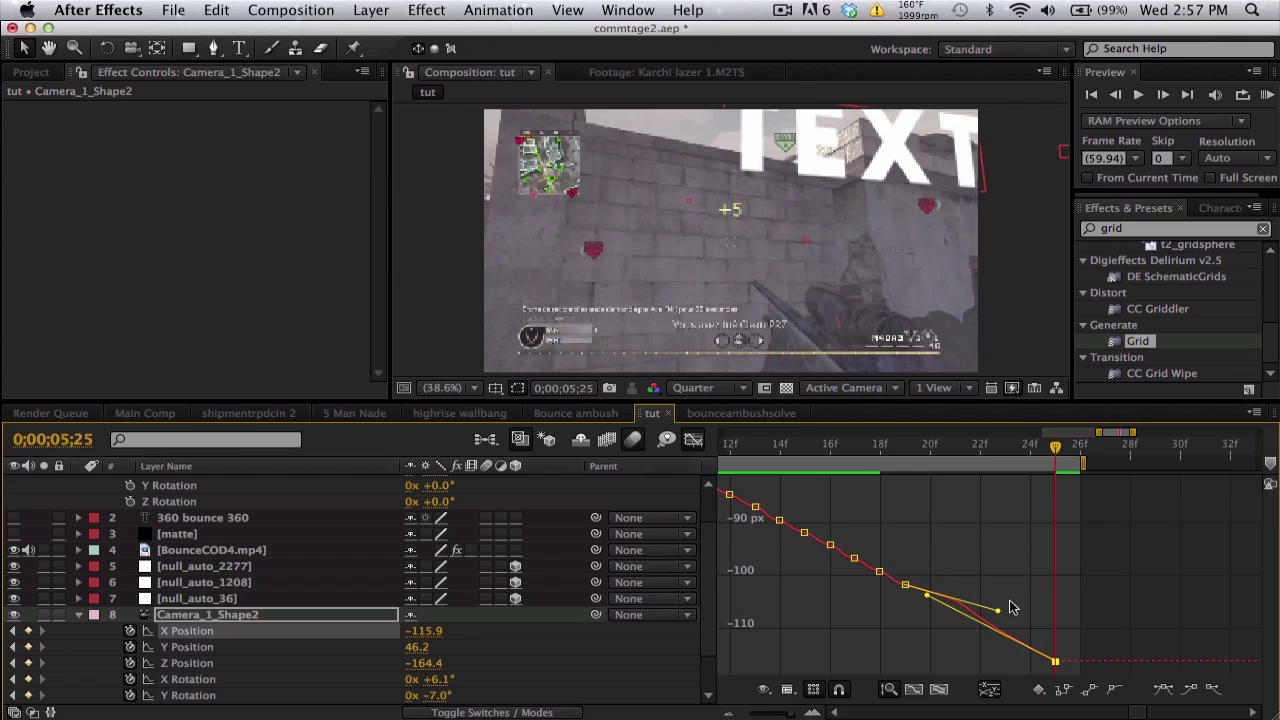
- Lower the outgoing handle of the X Position keyframe at 0;00;05;19 to straighten the final descent, and check the frame at 0;00;05;20
{"action": "left_click_drag", "start_coordinate": [1002, 614], "coordinate": [983, 631]}
{"action": "left_click_drag", "start_coordinate": [876, 446], "coordinate": [942, 455]}
{"action": "key", "text": "minus"}
{"action": "key", "text": "minus"}
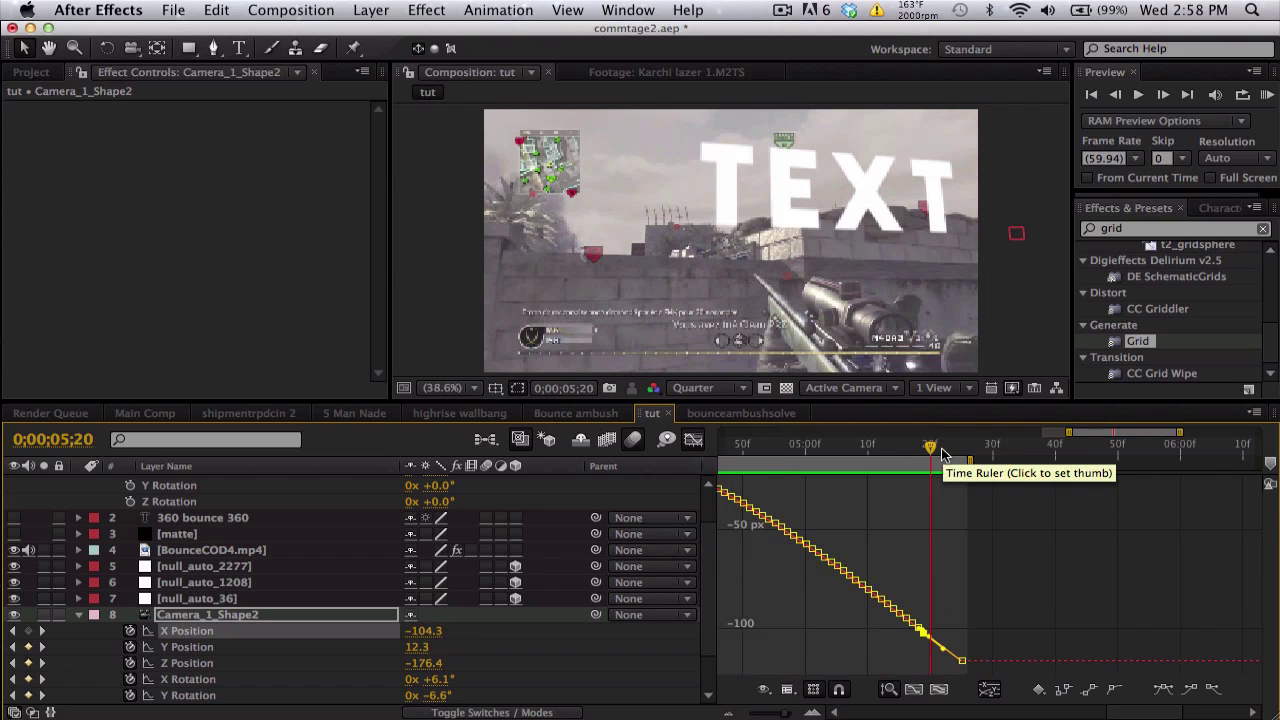
- Close the Graph Editor with Camera_1_Shape2's properties collapsed and select the text layer
{"action": "left_click", "coordinate": [691, 453]}
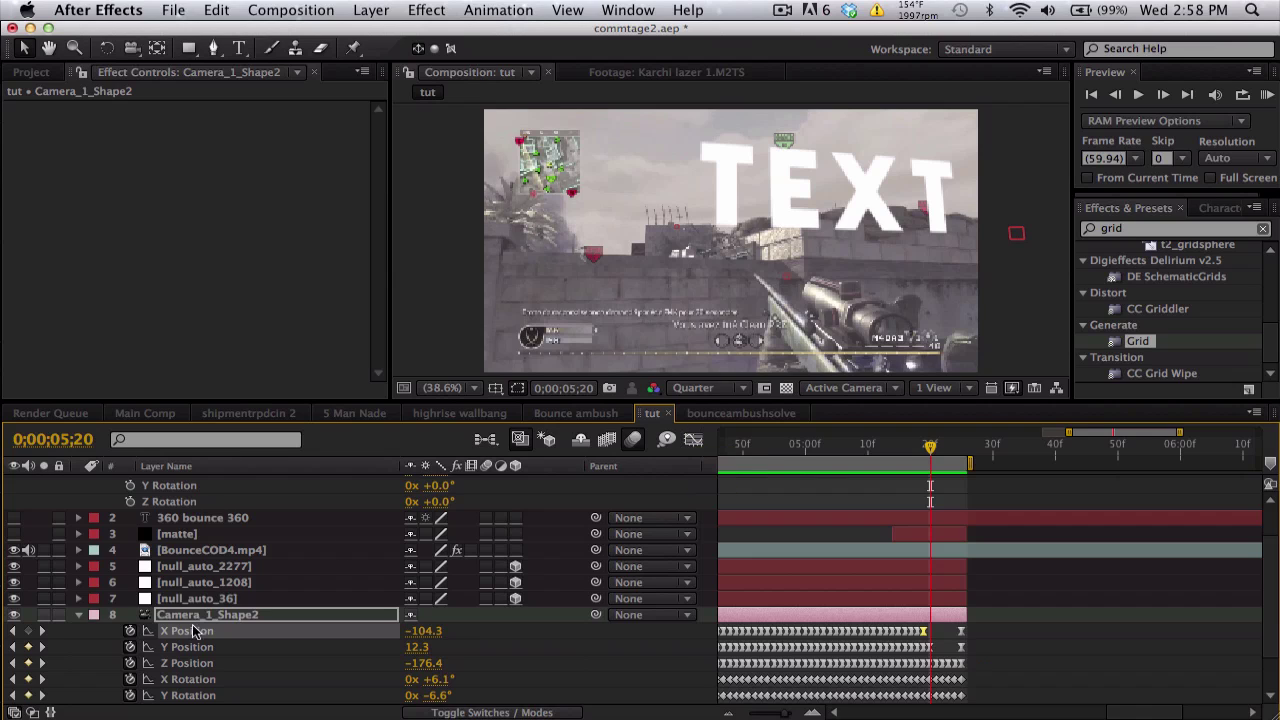
{"action": "left_click", "coordinate": [79, 614]}
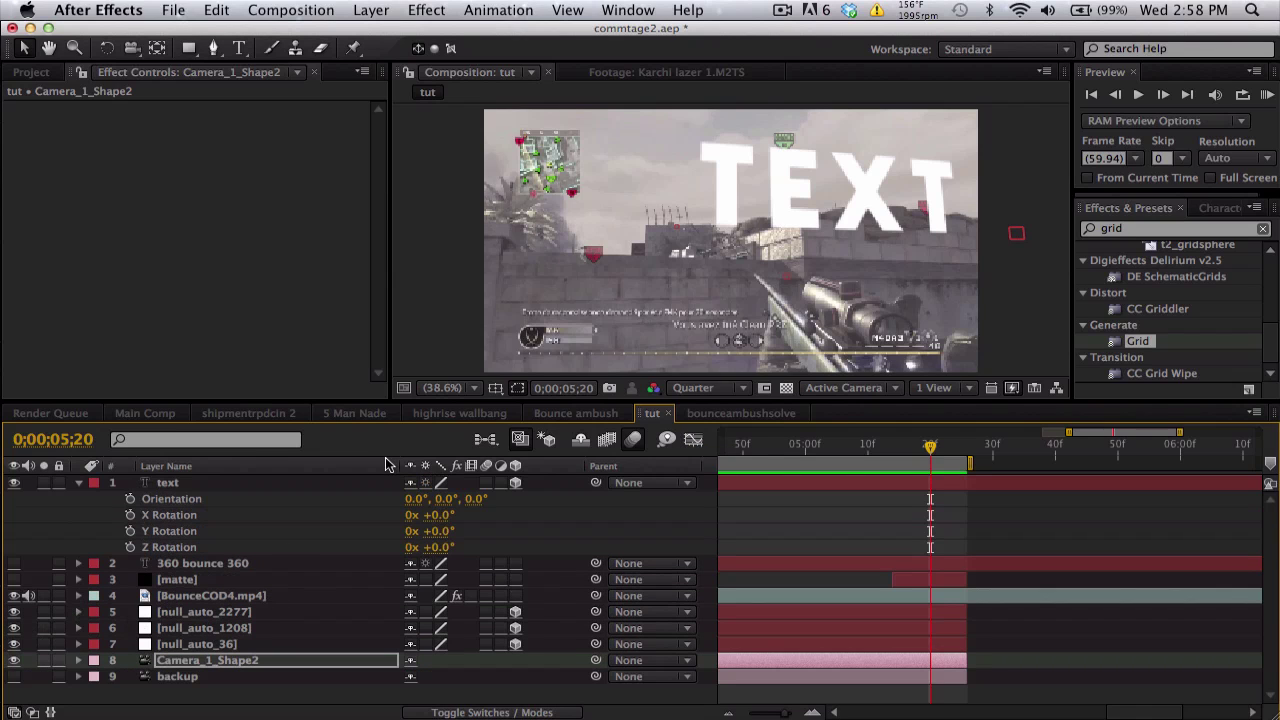
{"action": "left_click", "coordinate": [251, 486]}
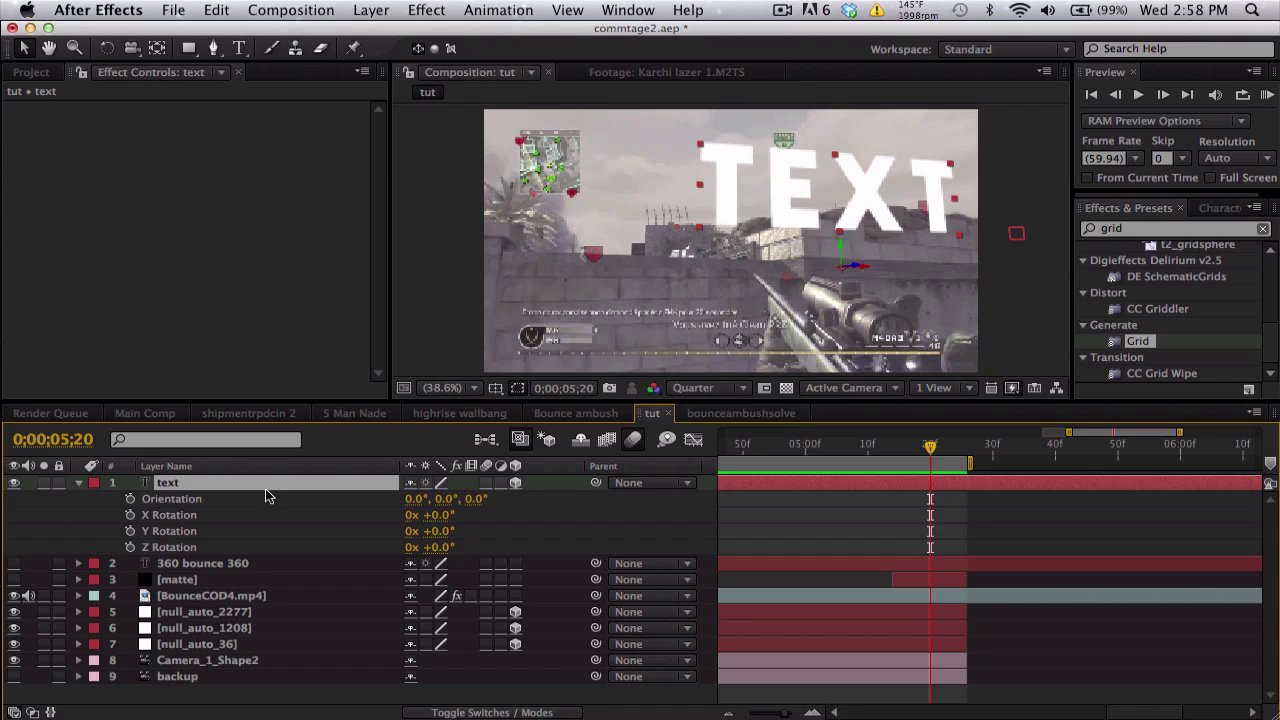
{"action": "key", "text": "minus"}
{"action": "key", "text": "minus"}
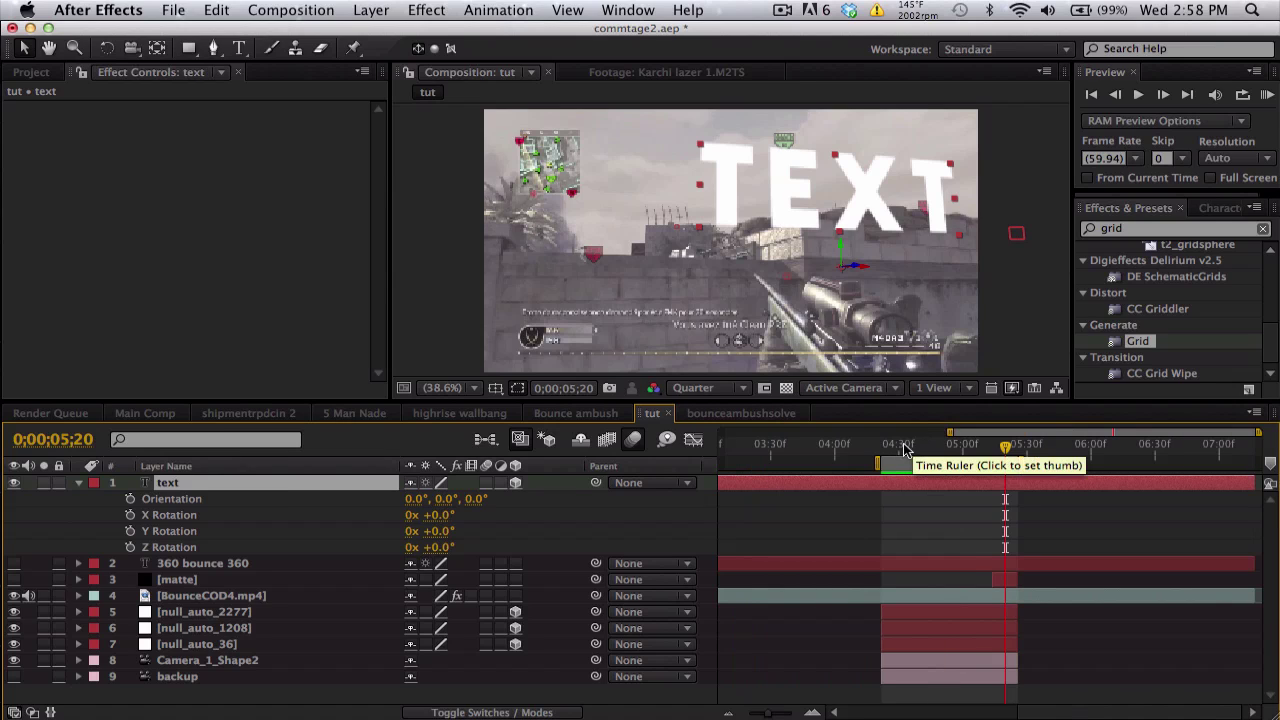
- Examine the Z, Y and X Rotation curves of Camera_1_Shape2 in the Graph Editor near the shot's end
{"action": "left_click", "coordinate": [207, 666]}
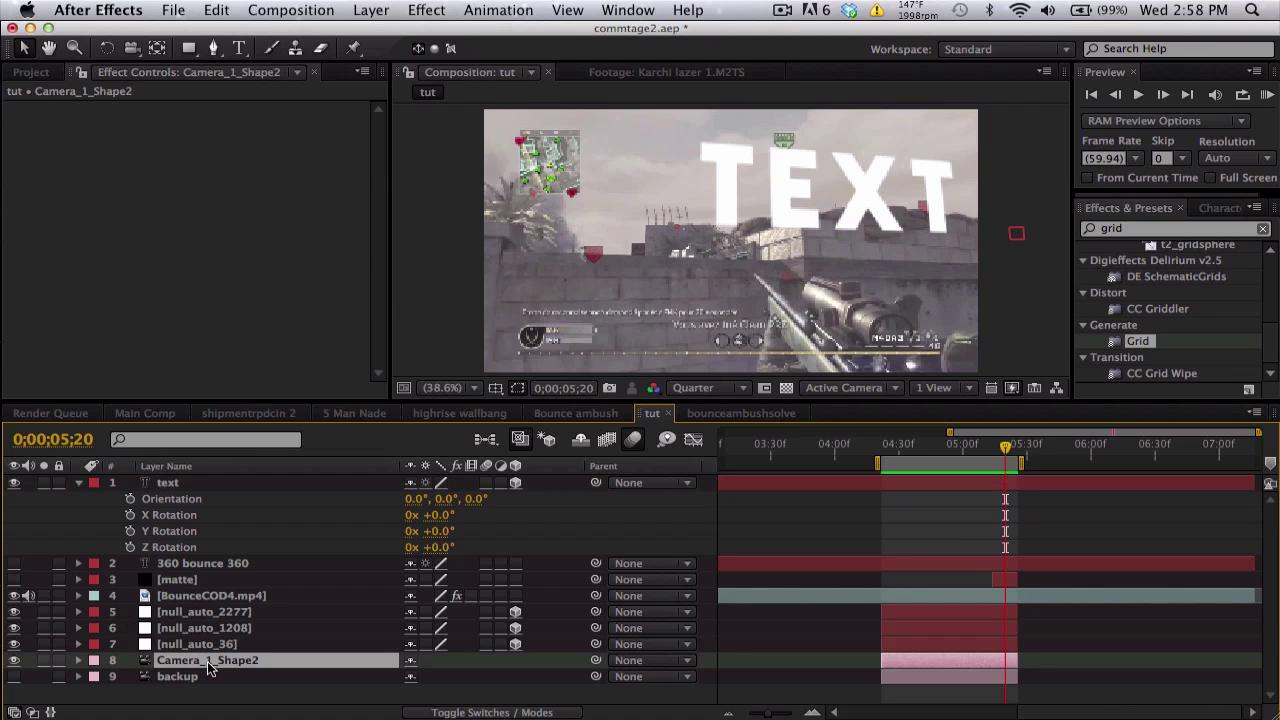
{"action": "key", "text": "u"}
{"action": "scroll", "coordinate": [207, 668], "scroll_direction": "down", "scroll_amount": 3}
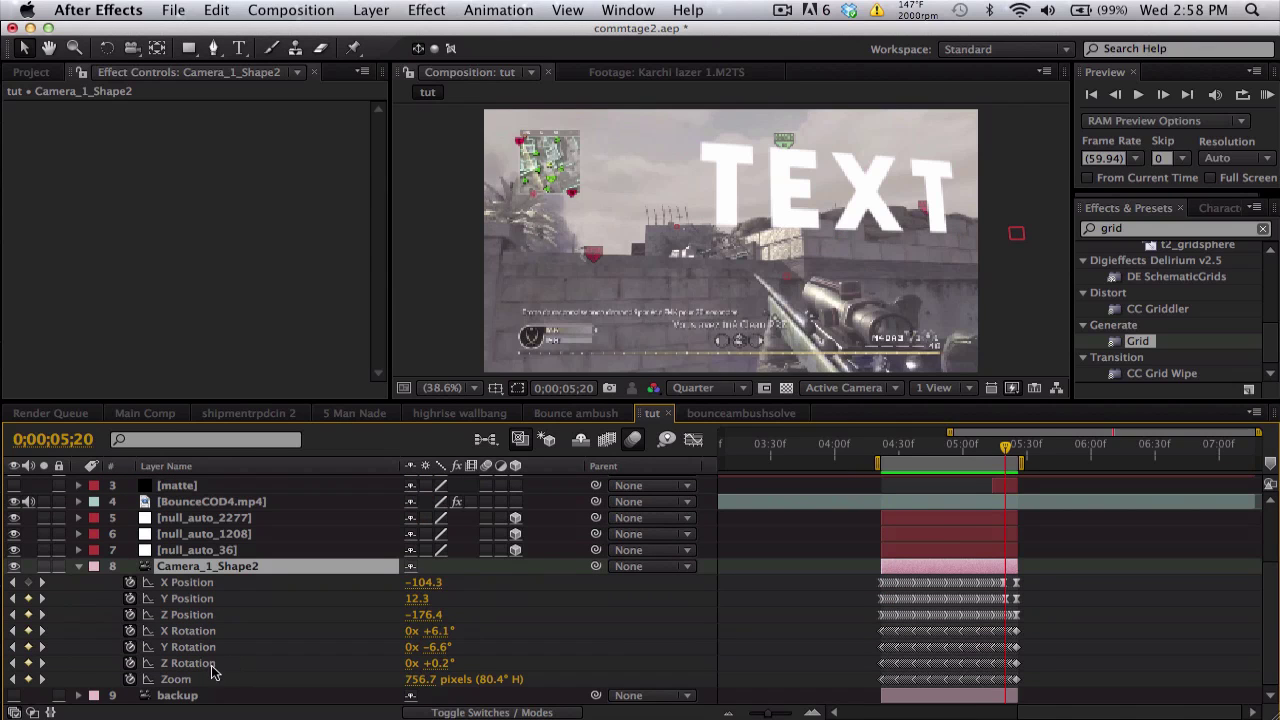
{"action": "left_click", "coordinate": [200, 664]}
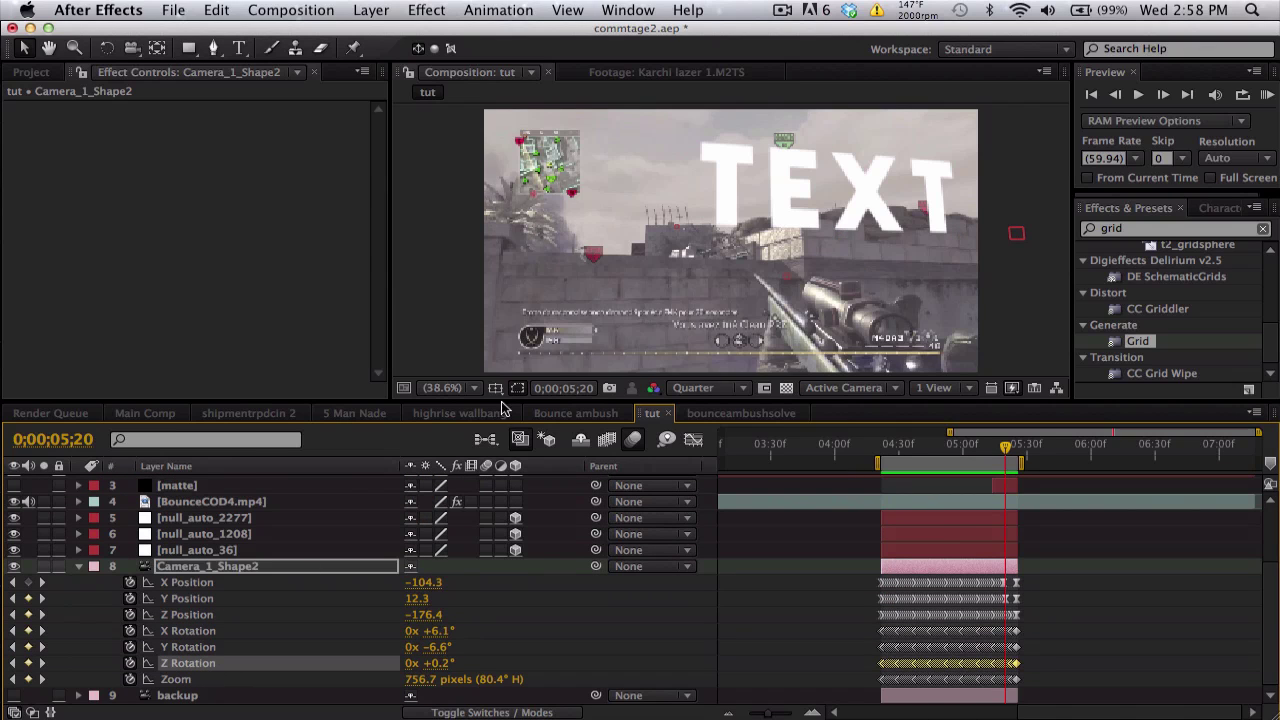
{"action": "left_click", "coordinate": [698, 441]}
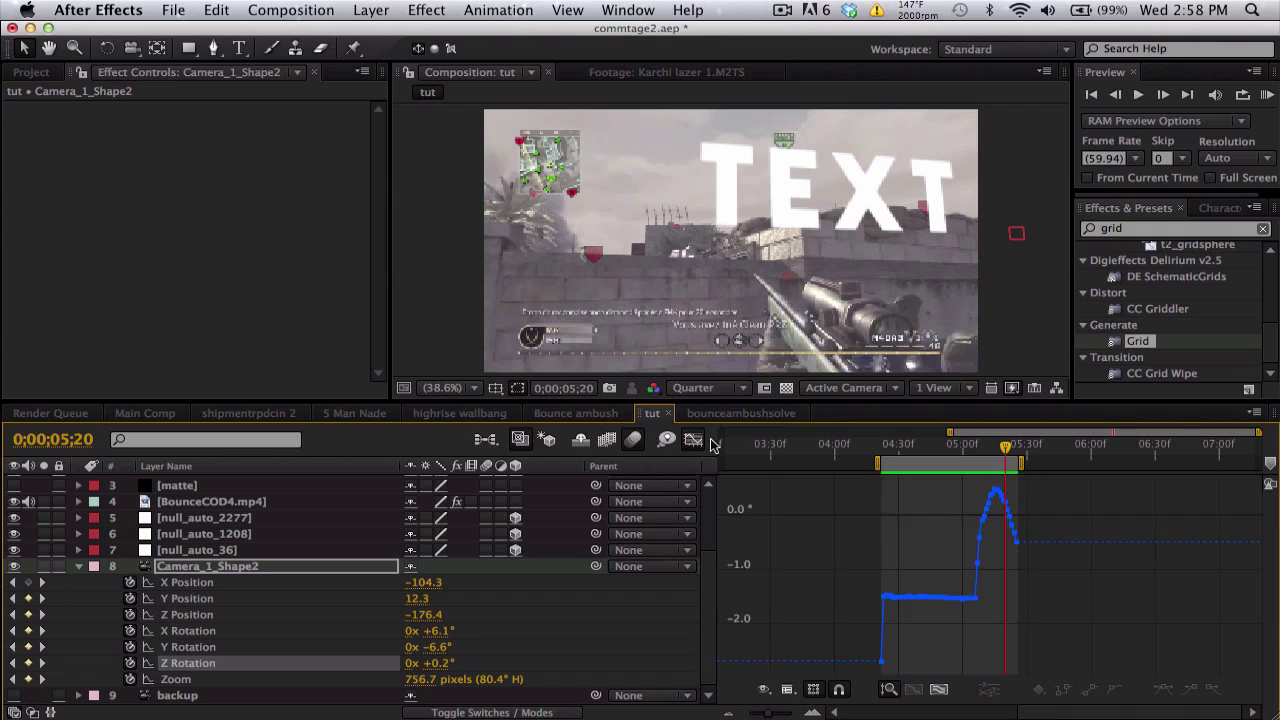
{"action": "left_click", "coordinate": [223, 648]}
{"action": "key", "text": "equal"}
{"action": "key", "text": "equal"}
{"action": "key", "text": "equal"}
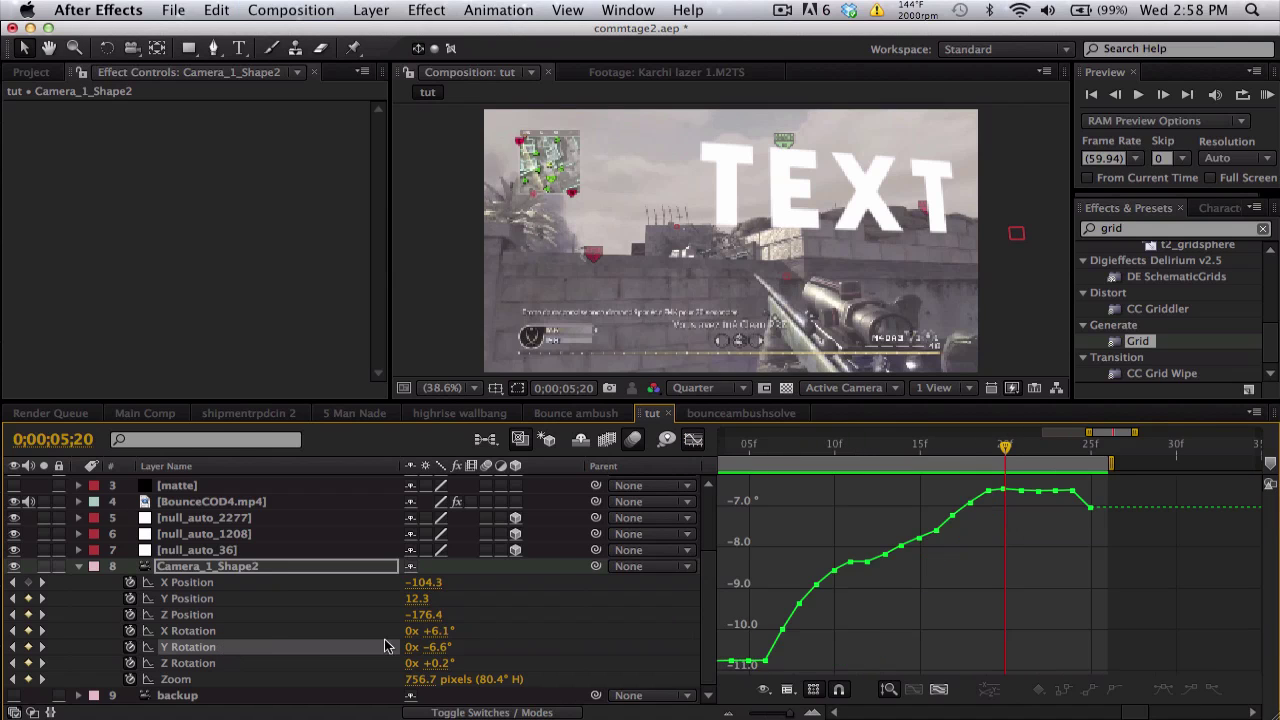
{"action": "left_click", "coordinate": [218, 629]}
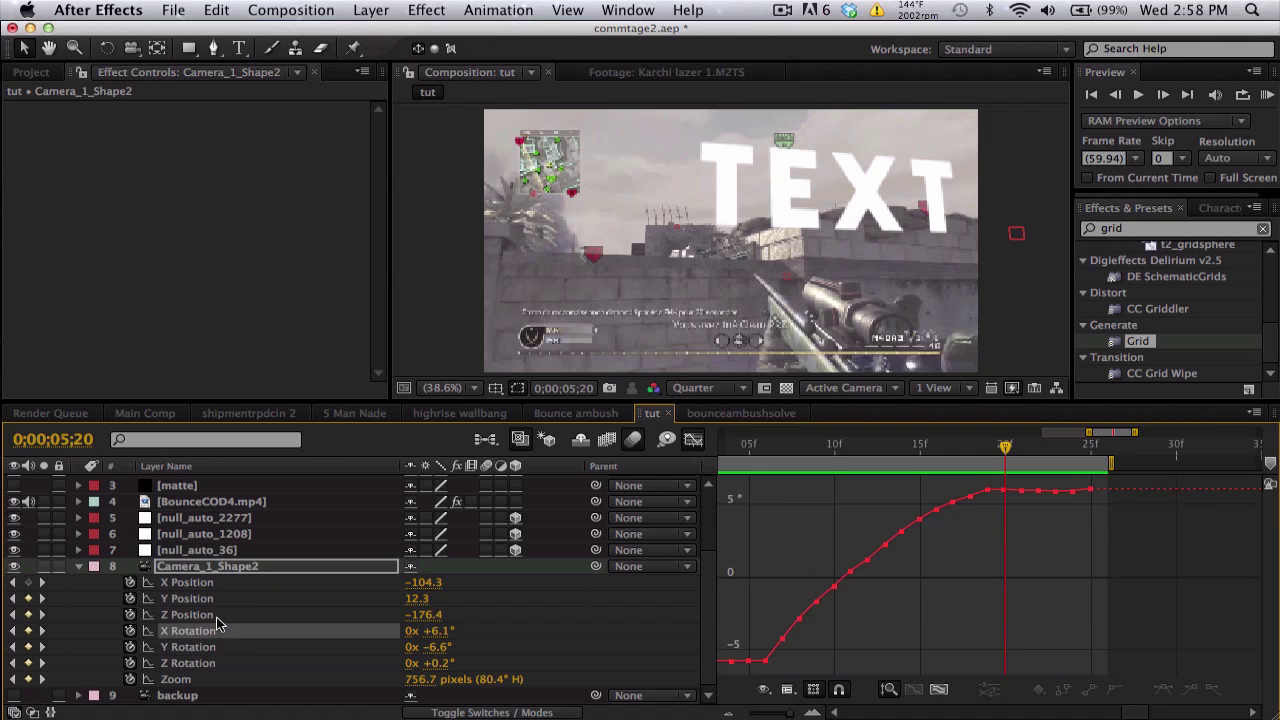
- Delete the Z Position keyframes from 0;00;05;21 to 0;00;05;24 and adjust the remaining handles so the curve rises straight to 0;00;05;25
{"action": "left_click", "coordinate": [217, 615]}
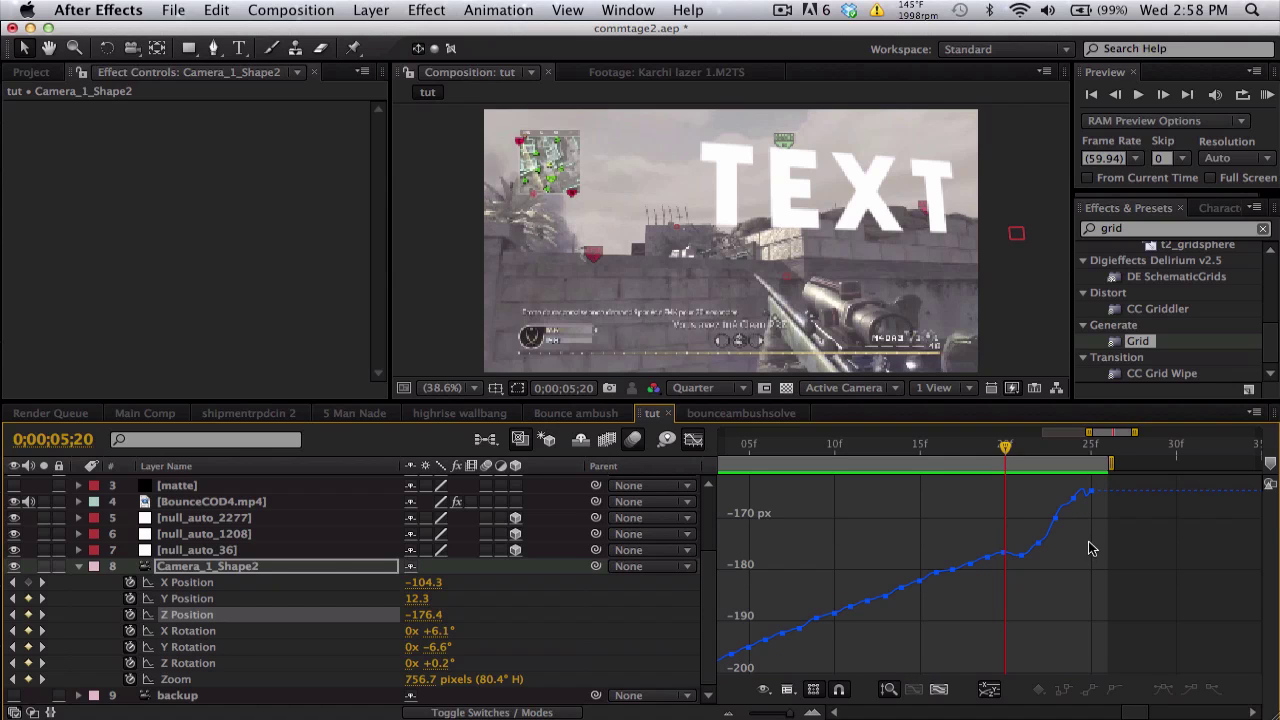
{"action": "left_click_drag", "start_coordinate": [1078, 487], "coordinate": [1014, 571]}
{"action": "key", "text": "Delete"}
{"action": "left_click", "coordinate": [1092, 489]}
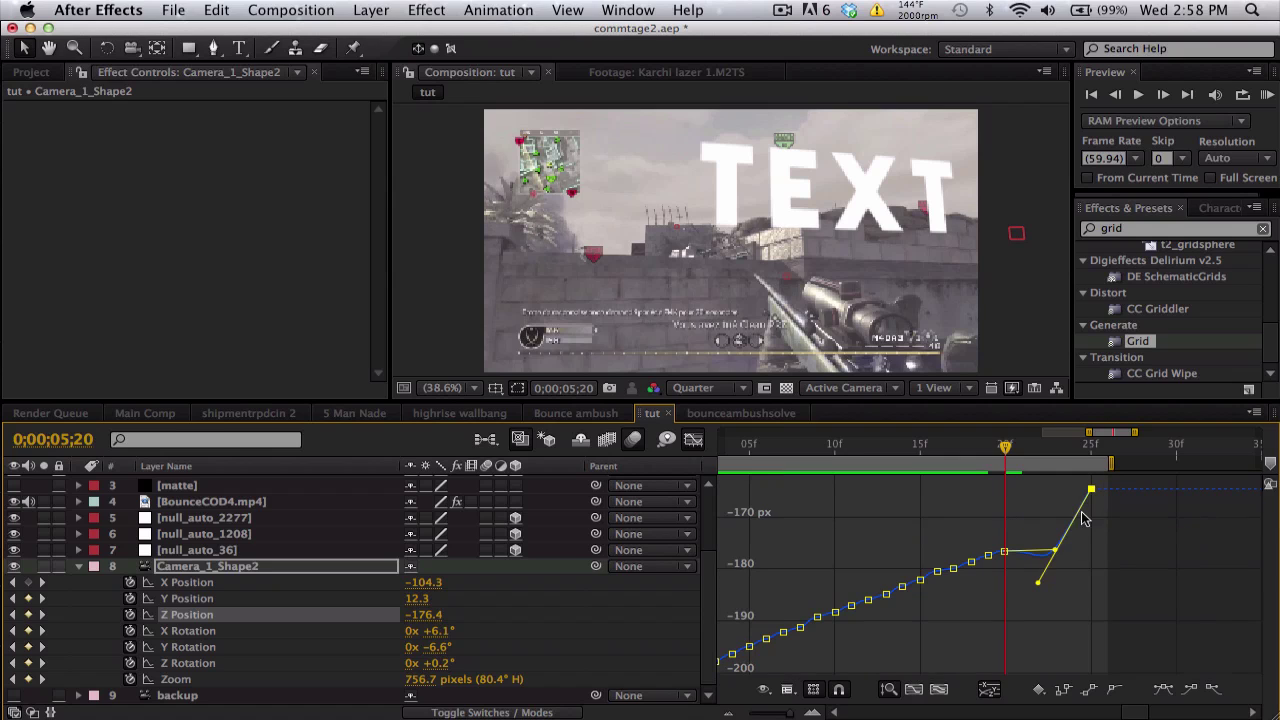
{"action": "left_click_drag", "start_coordinate": [1038, 584], "coordinate": [1057, 520]}
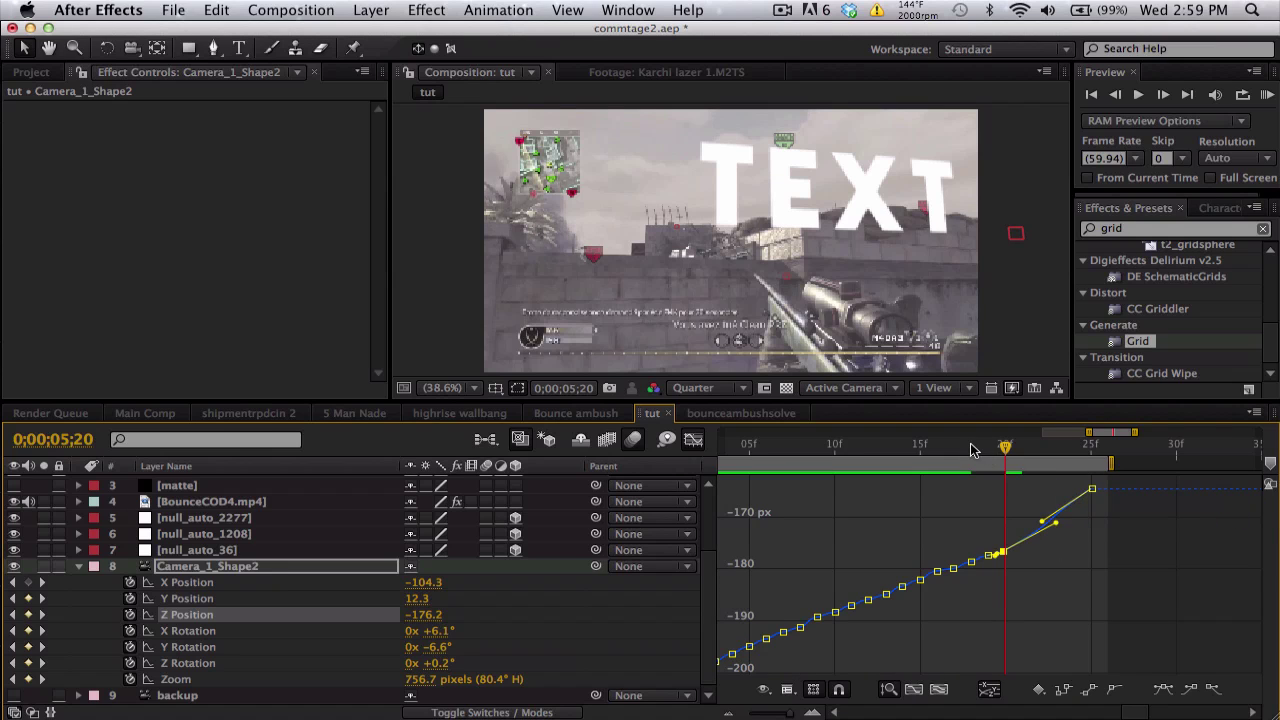
- Play and scrub the shot back to 0;00;04;45 to check how the text sits with the smoothed camera
{"action": "left_click_drag", "start_coordinate": [1006, 443], "coordinate": [795, 458]}
{"action": "key", "text": "minus"}
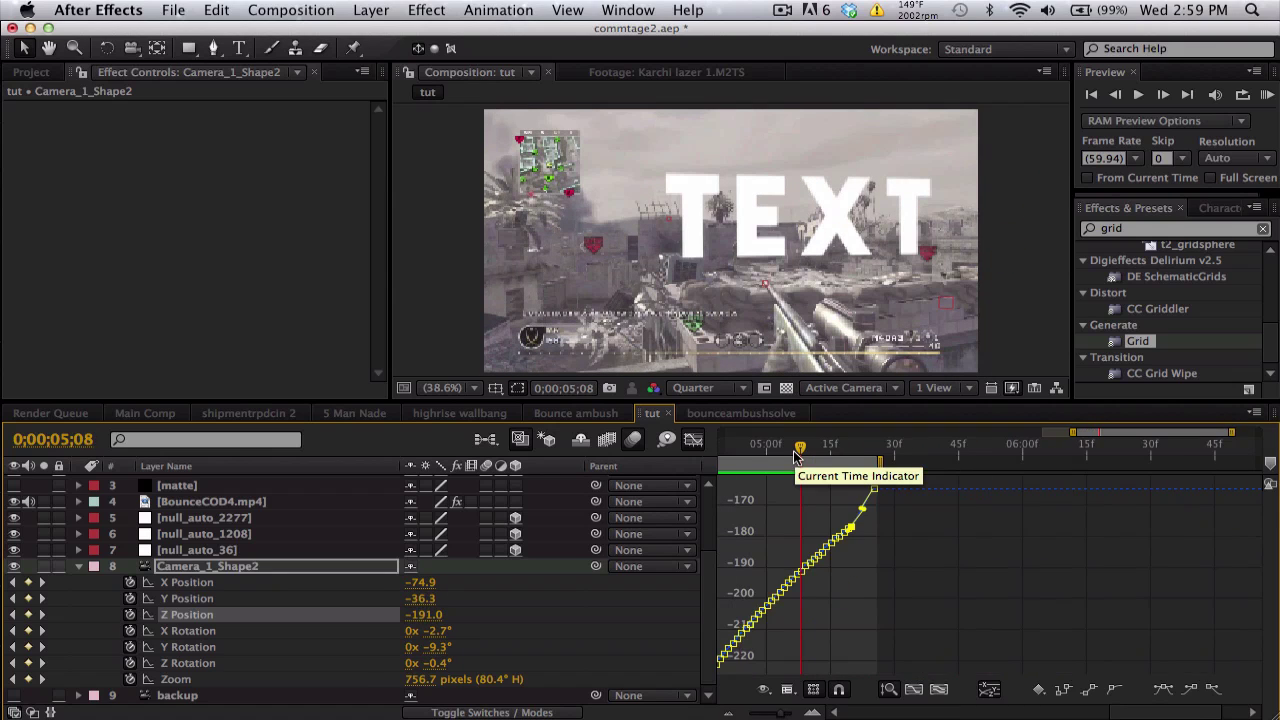
{"action": "scroll", "coordinate": [794, 458], "scroll_direction": "left", "scroll_amount": 4}
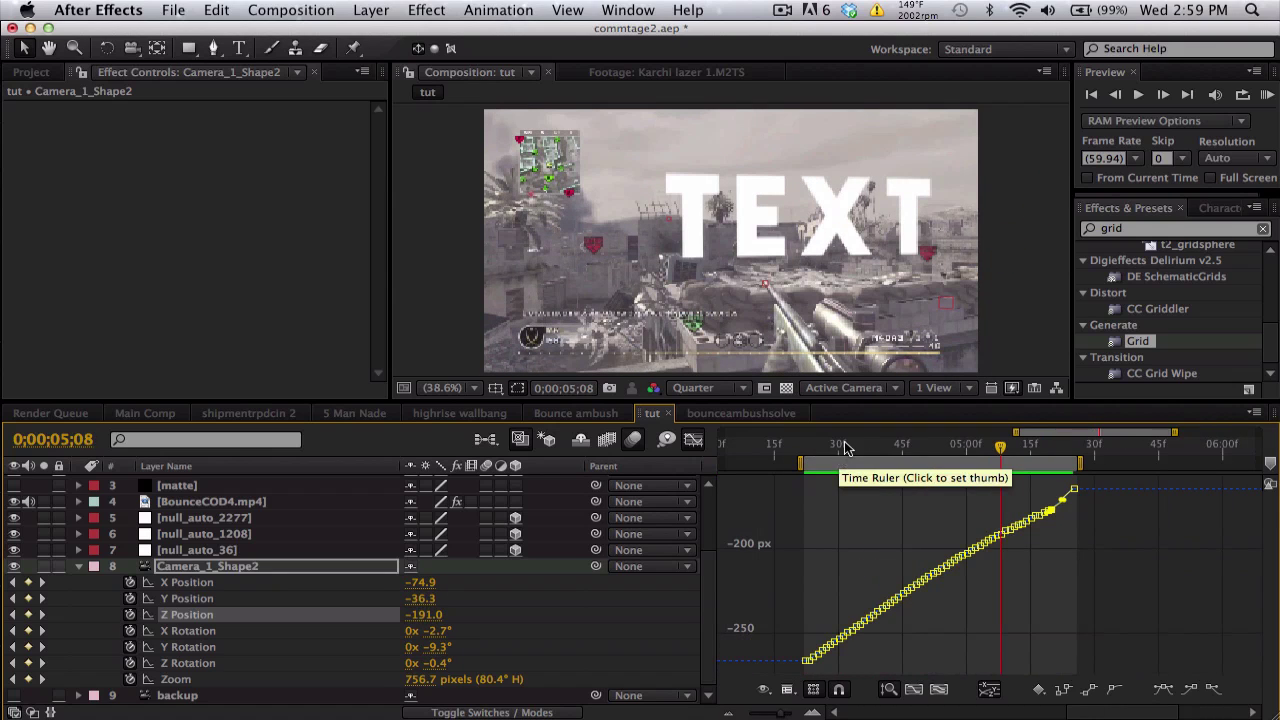
{"action": "key", "text": "space"}
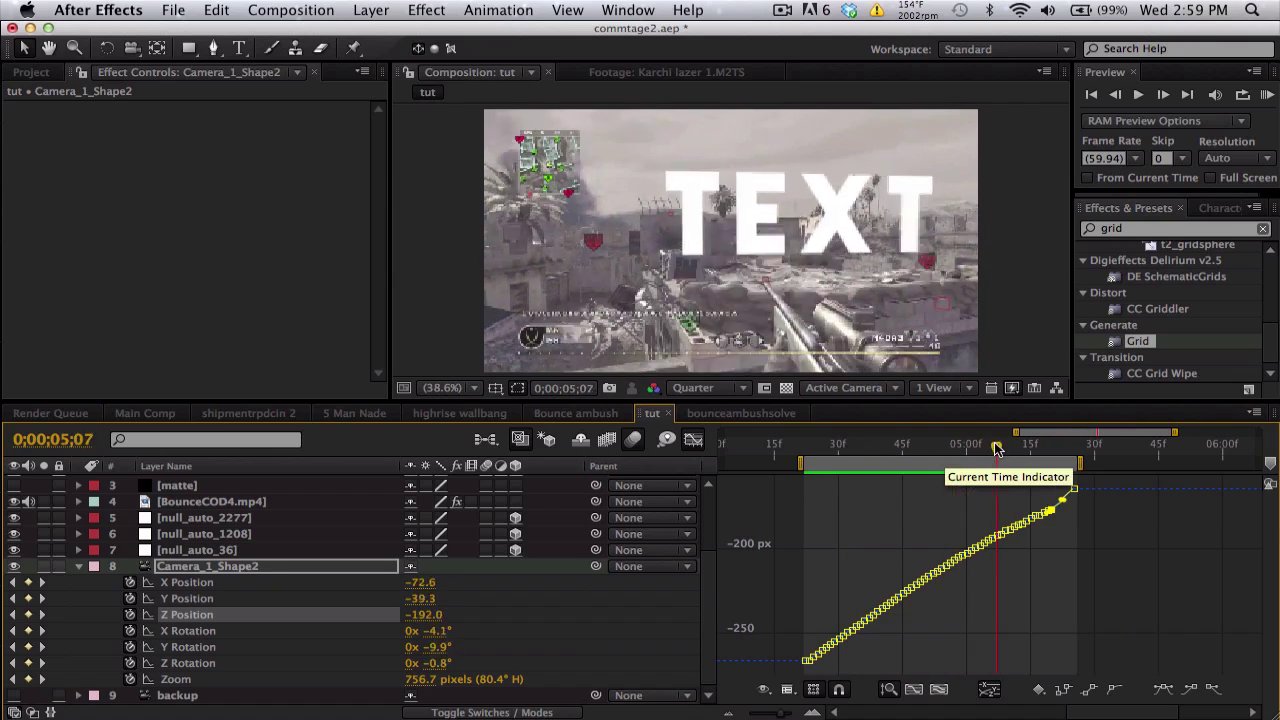
{"action": "left_click_drag", "start_coordinate": [996, 450], "coordinate": [902, 455]}
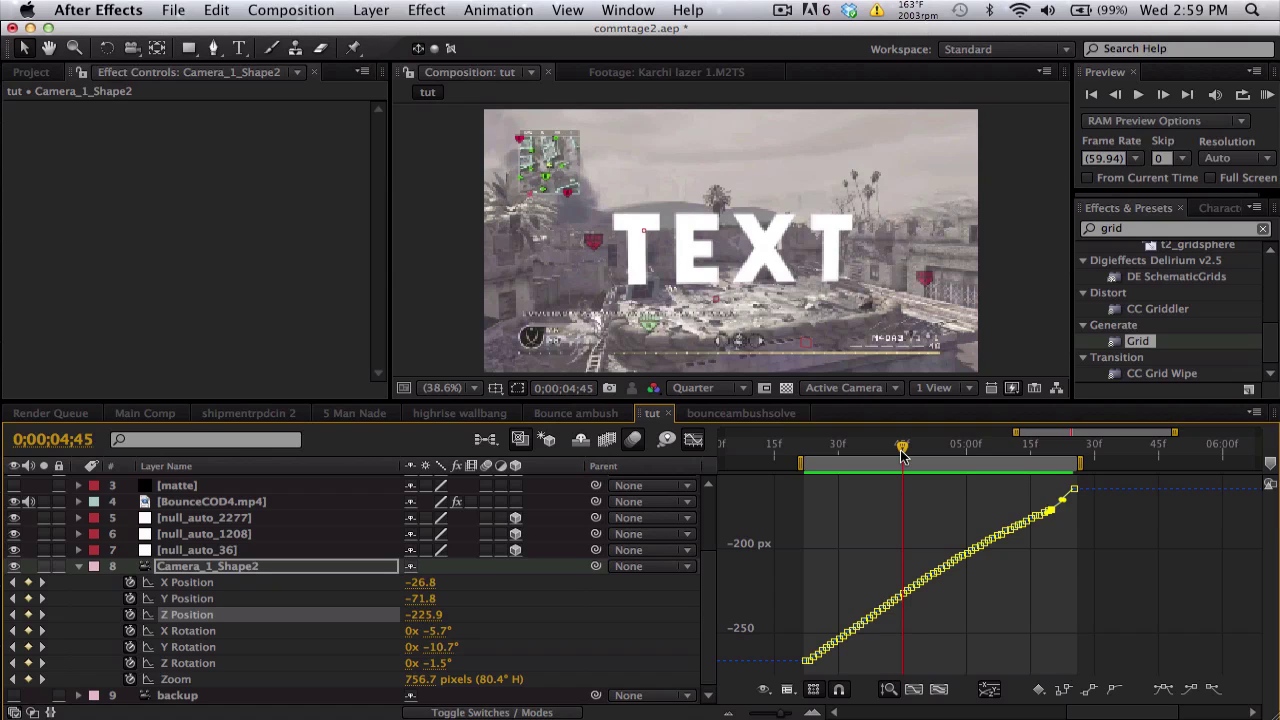